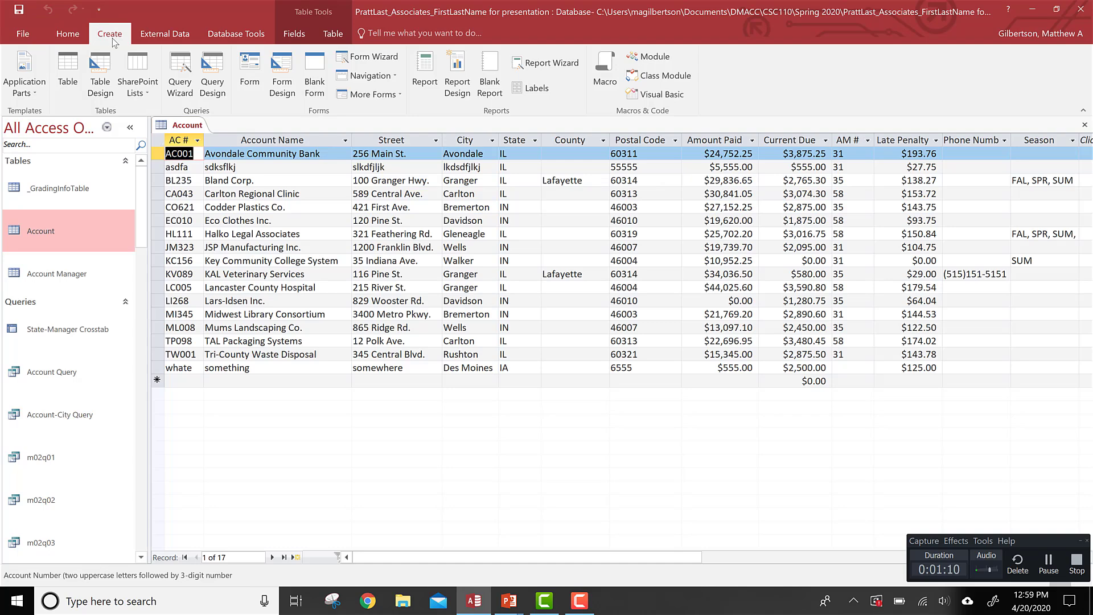
Create a split form based on the Account table
{"action": "left_click", "coordinate": [381, 95]}
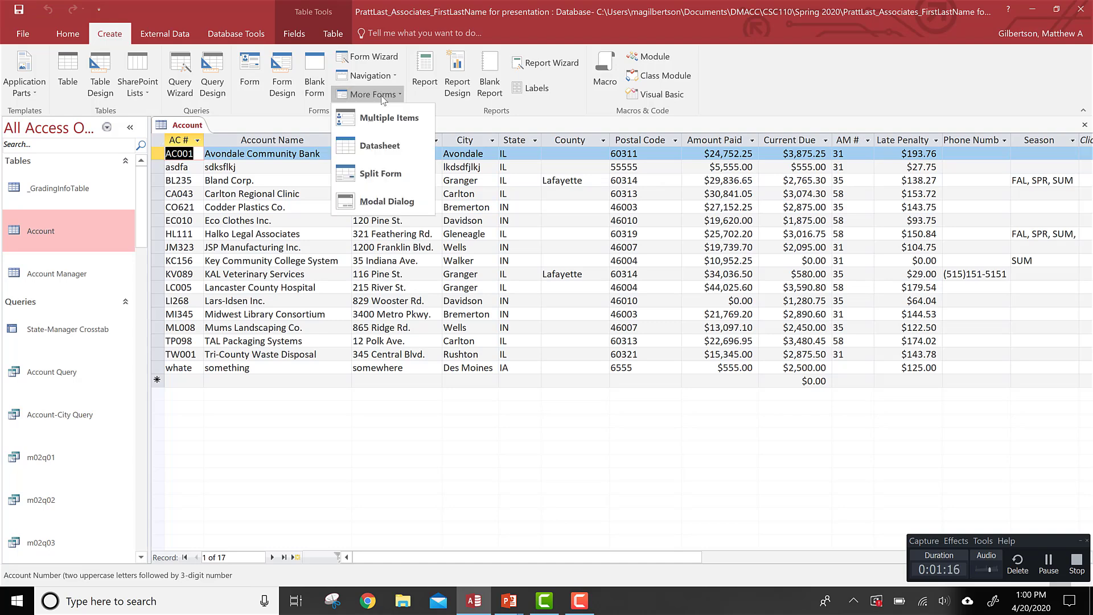
{"action": "left_click", "coordinate": [367, 173]}
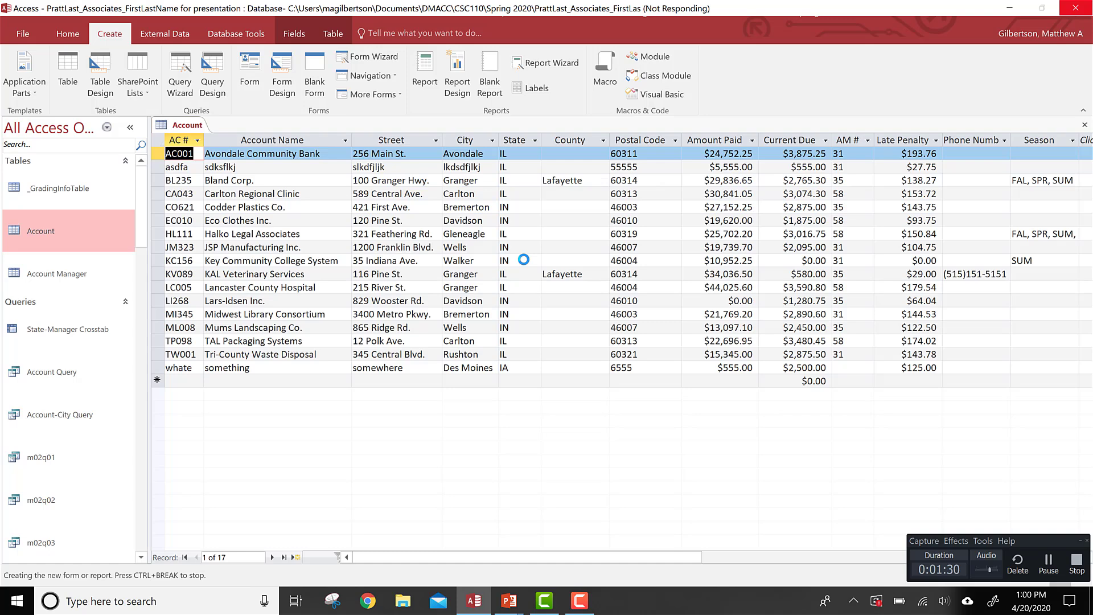
{"action": "left_click", "coordinate": [1048, 559]}
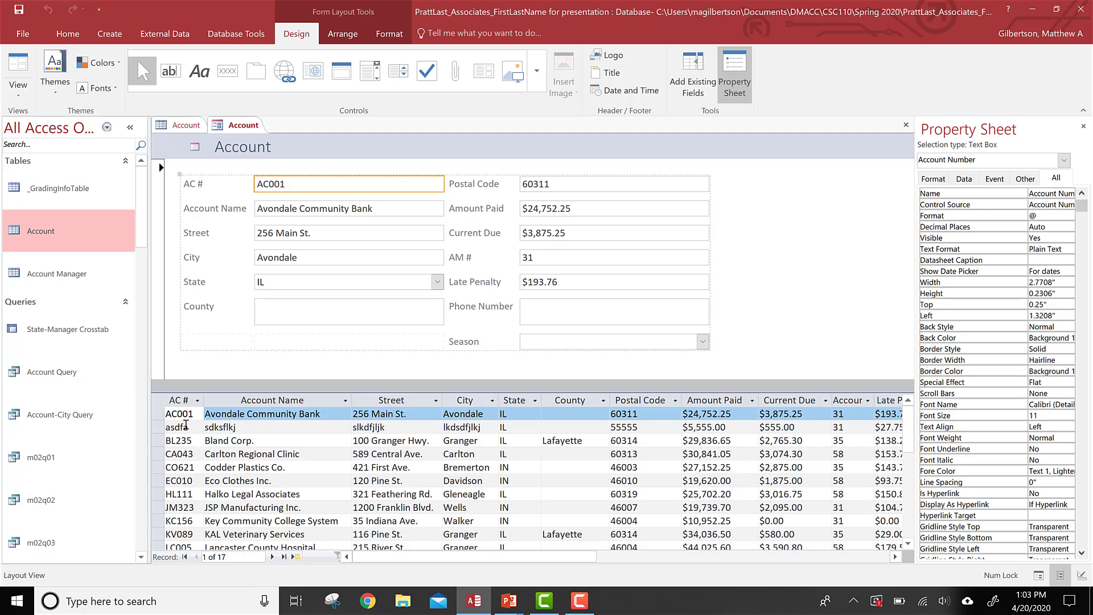
Browse the split form's datasheet records one after another, from the second row down to Halko Legal Associates
{"action": "left_click", "coordinate": [184, 427]}
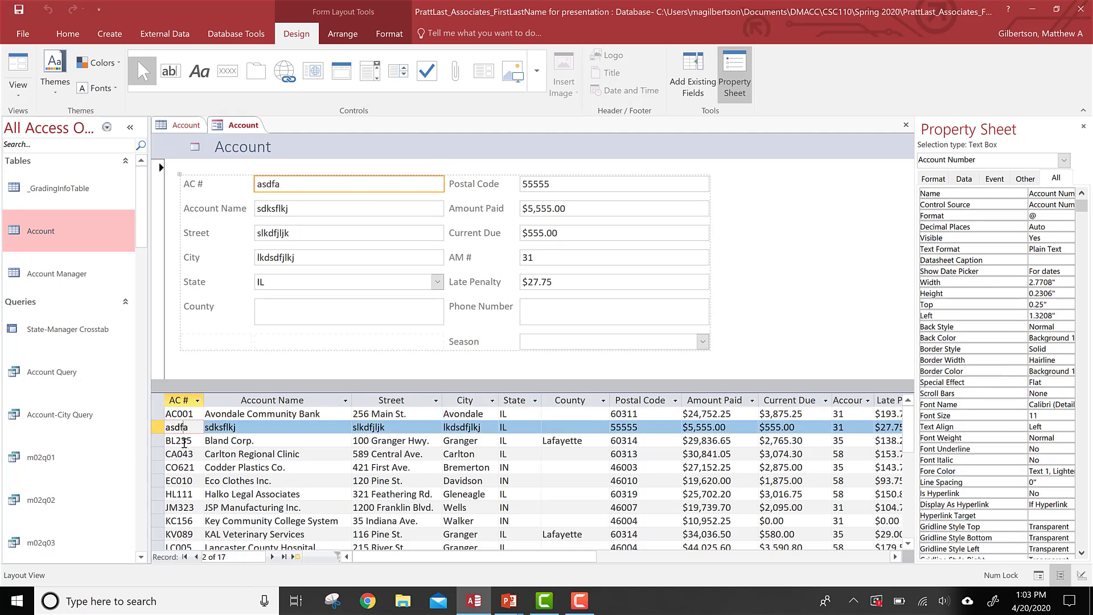
{"action": "left_click", "coordinate": [184, 442]}
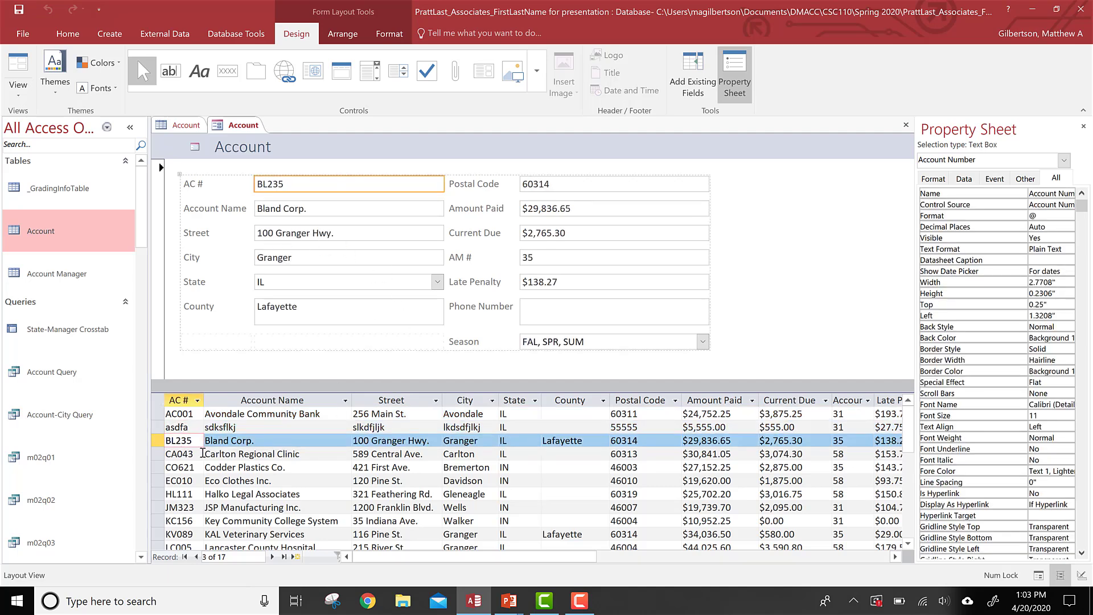
{"action": "left_click", "coordinate": [176, 453]}
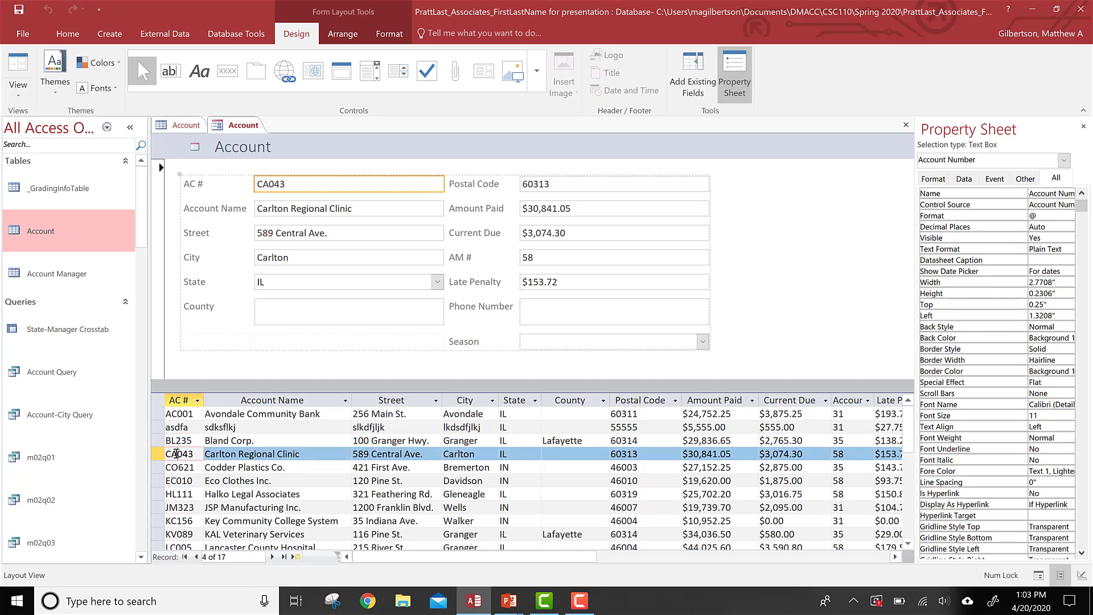
{"action": "key", "text": "Down"}
{"action": "key", "text": "Down"}
{"action": "key", "text": "Down"}
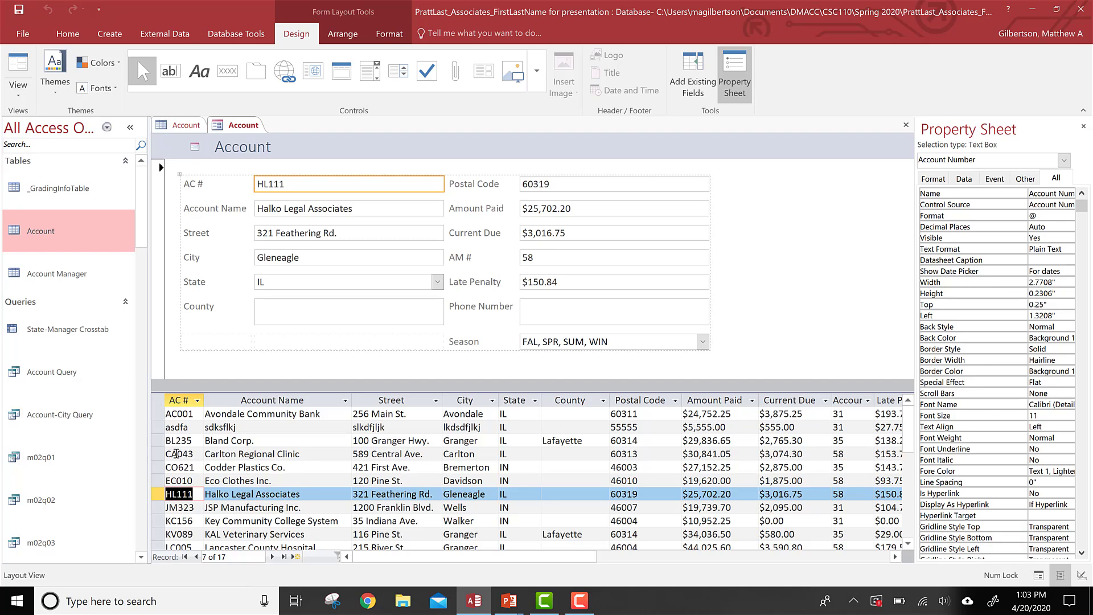
Switch to the PowerPoint slide show and advance to the Updating Records (2 of 5) slide
{"action": "key", "text": "alt+Tab"}
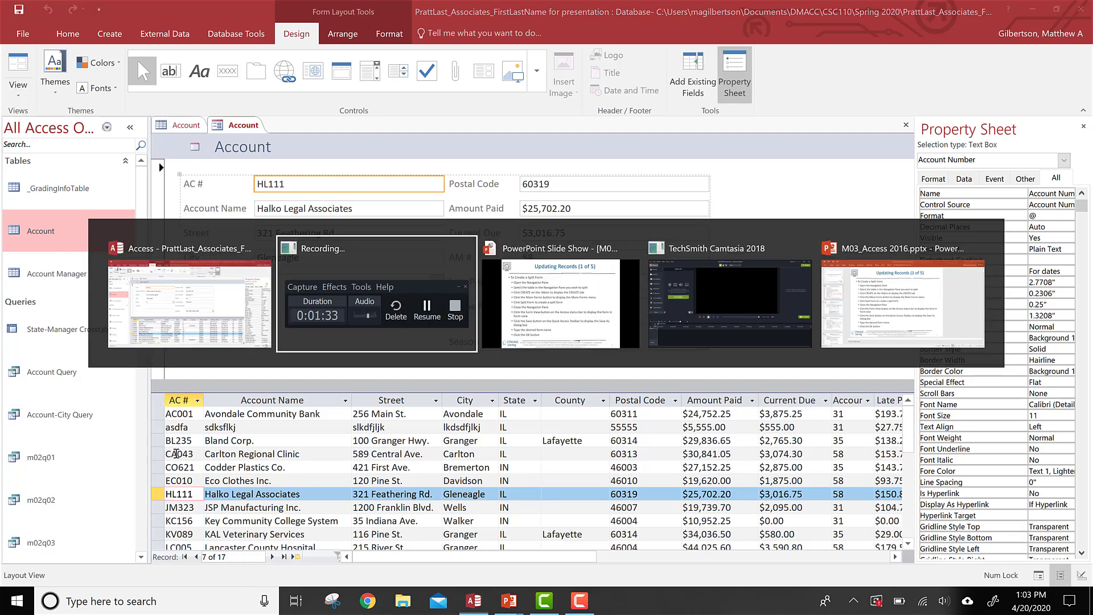
{"action": "key", "text": "alt+Tab"}
{"action": "key", "text": "alt+Tab"}
{"action": "key", "text": "alt+Tab"}
{"action": "key", "text": "alt+Tab"}
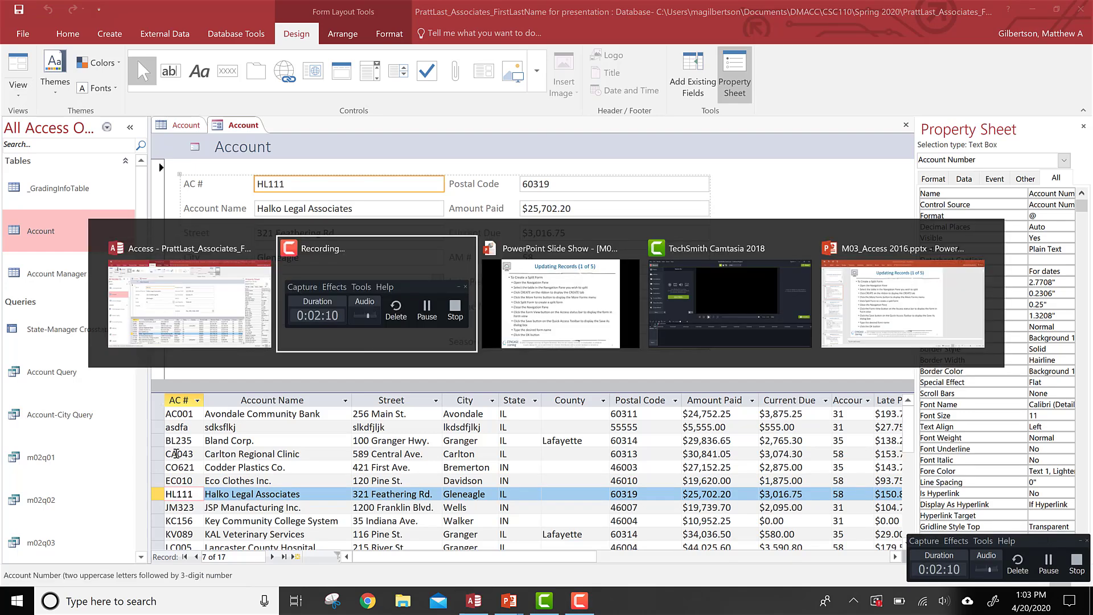
{"action": "key", "text": "Right"}
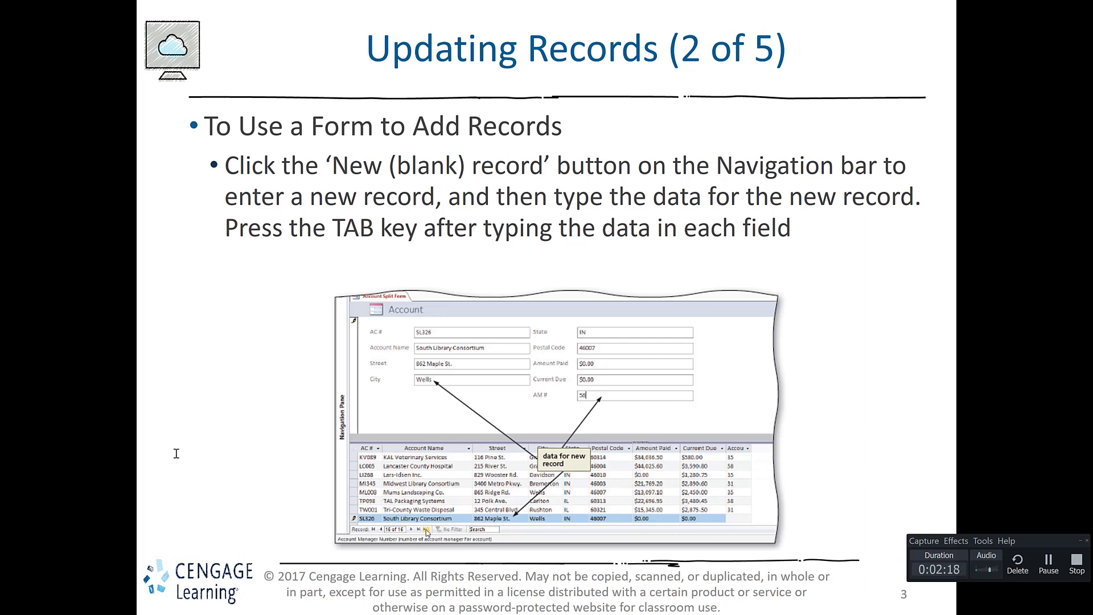
Return to Access and start a new blank record in the split form, entering an account number
{"action": "key", "text": "alt+Tab"}
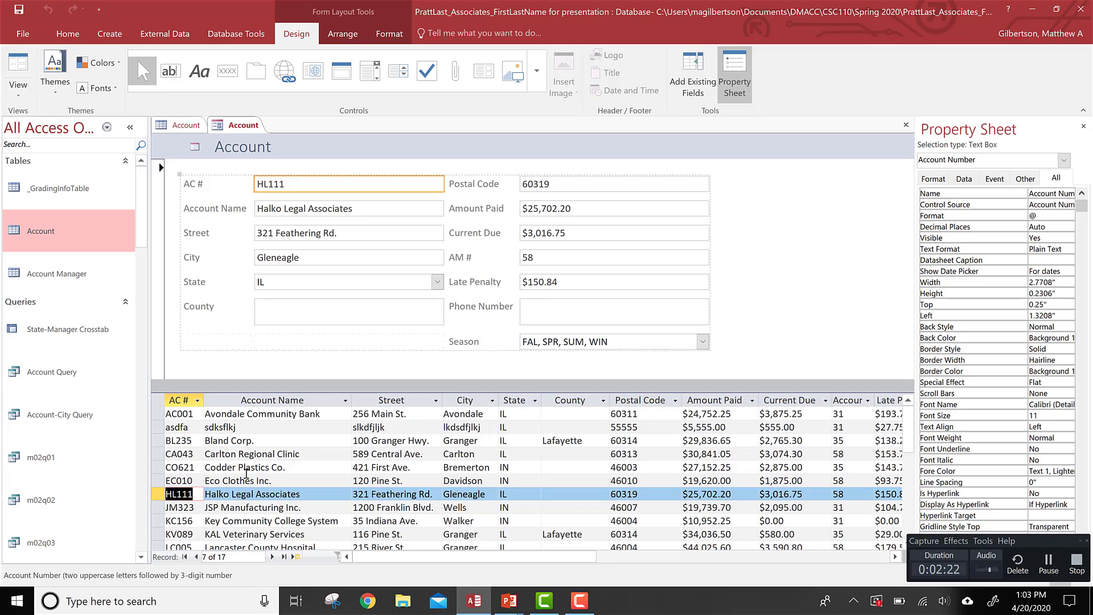
{"action": "left_click", "coordinate": [294, 557]}
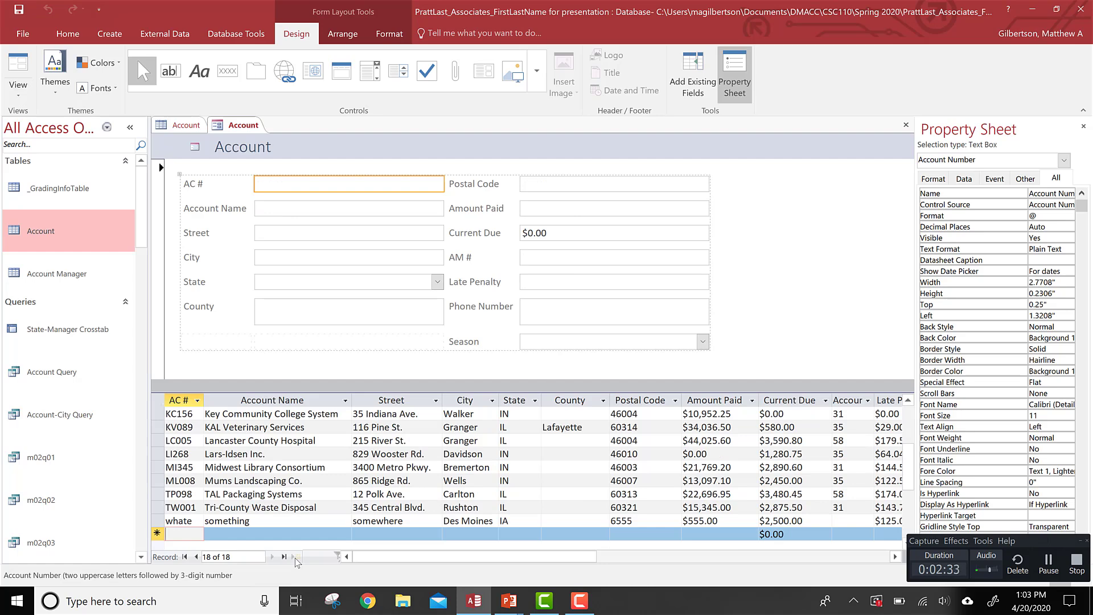
{"action": "type", "text": "3333"}
{"action": "left_click", "coordinate": [343, 186]}
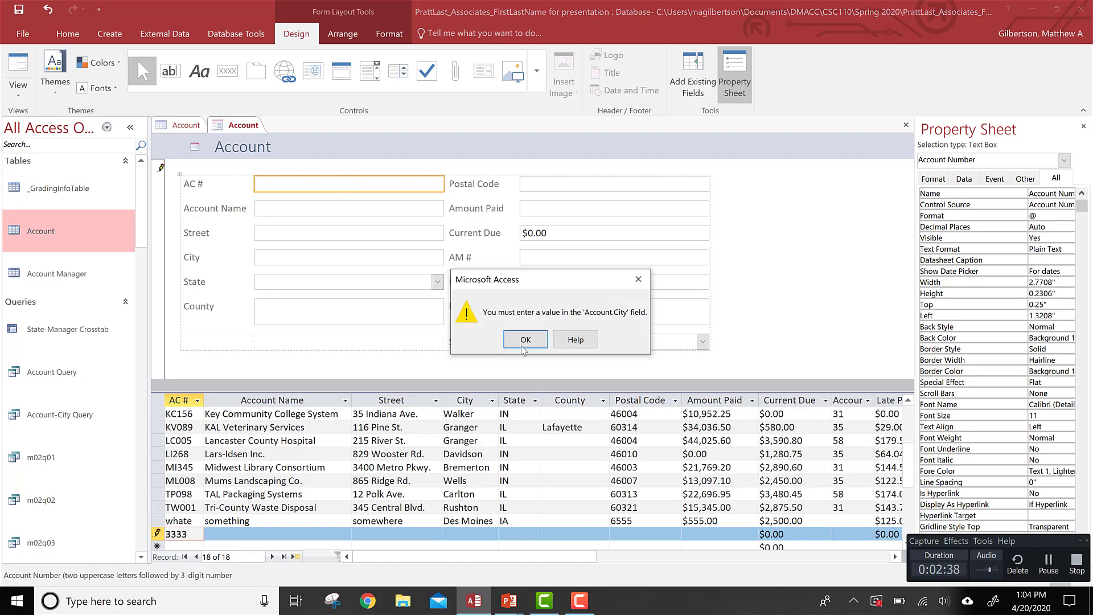
{"action": "left_click", "coordinate": [524, 342]}
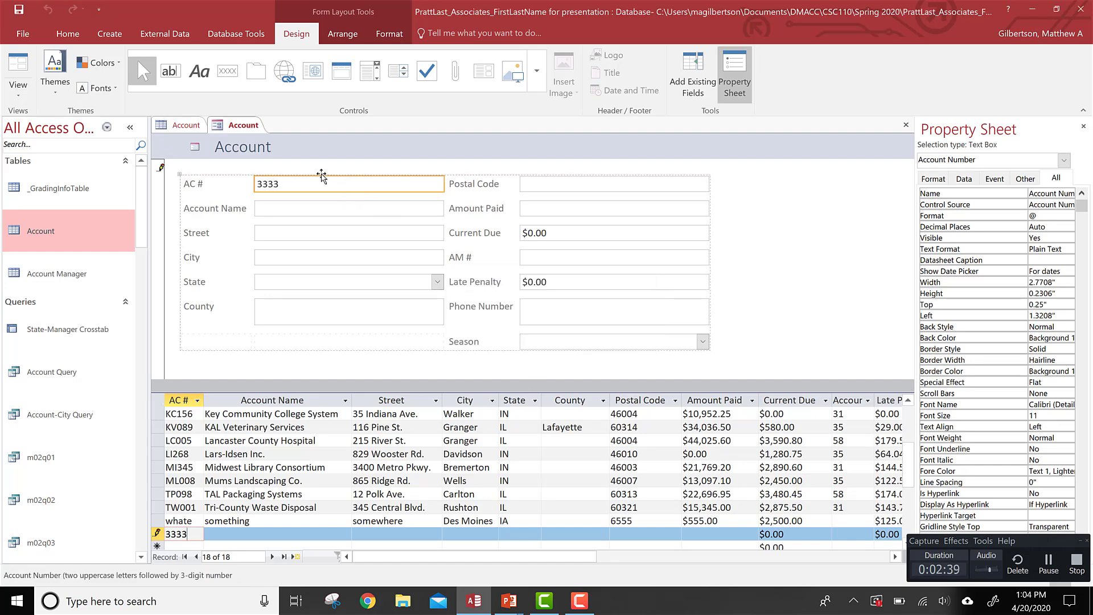
Try to fill in the new record's City field with dljfs
{"action": "left_click", "coordinate": [284, 213]}
{"action": "key", "text": "Return"}
{"action": "left_click", "coordinate": [382, 256]}
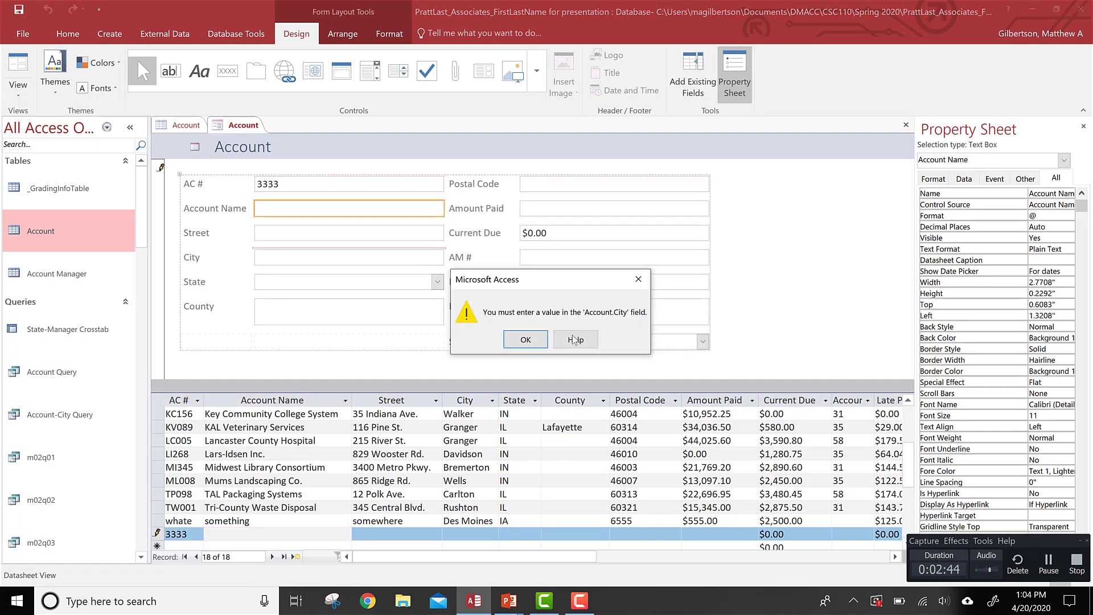
{"action": "left_click", "coordinate": [524, 341]}
{"action": "left_click", "coordinate": [344, 253]}
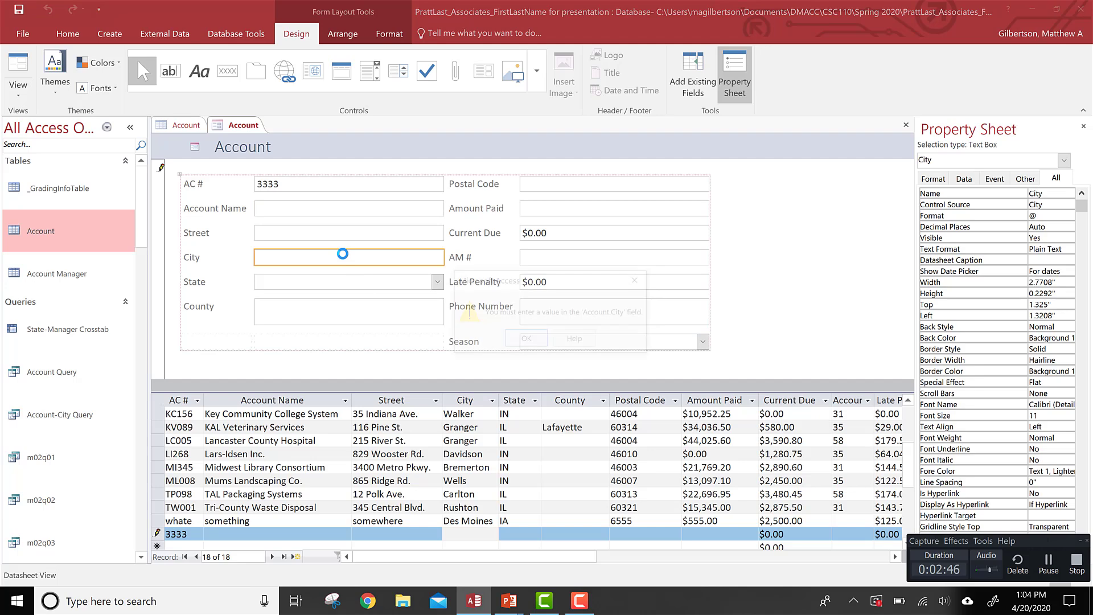
{"action": "key", "text": "Return"}
{"action": "type", "text": "dljfs"}
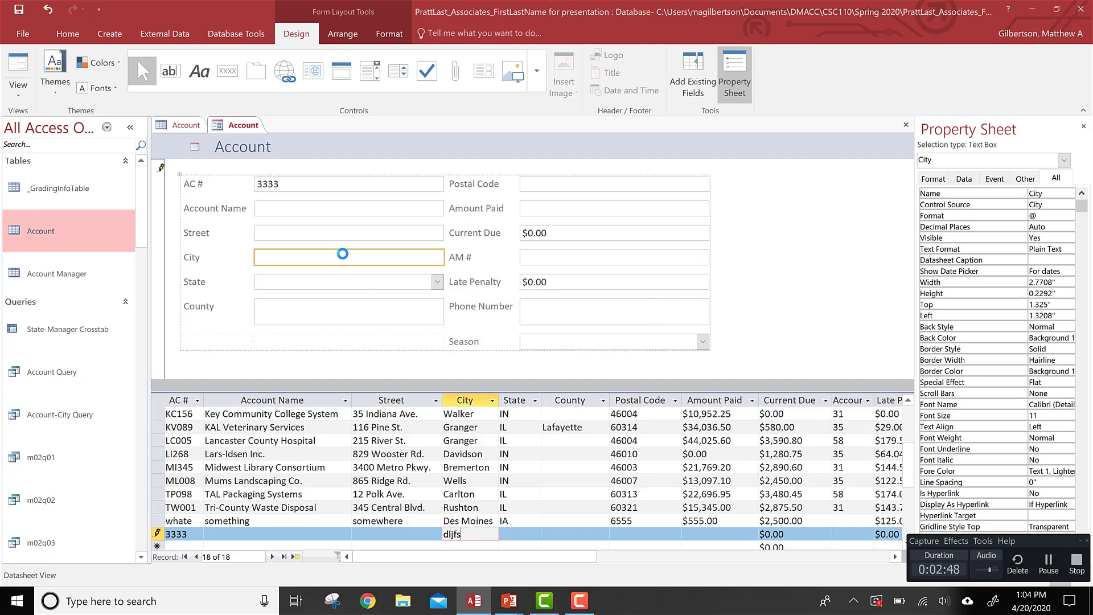
Discard the unsaved new record
{"action": "key", "text": "Escape"}
{"action": "key", "text": "Escape"}
{"action": "left_click_drag", "start_coordinate": [319, 211], "coordinate": [373, 216]}
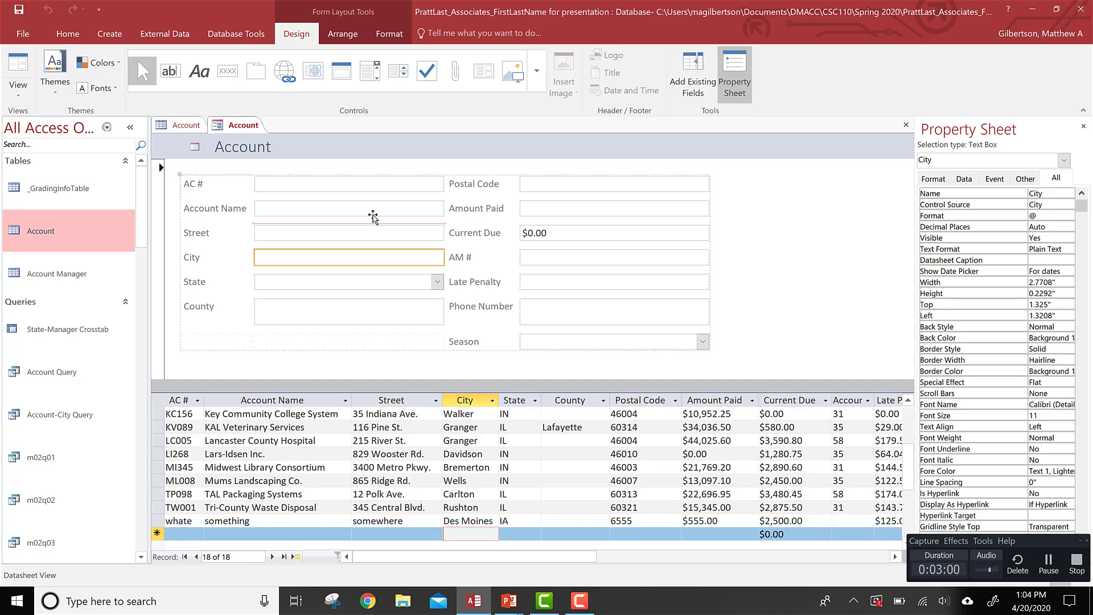
Show the Updating Records (3 of 5) slide in the PowerPoint slide show and return to Access
{"action": "key", "text": "alt+Tab"}
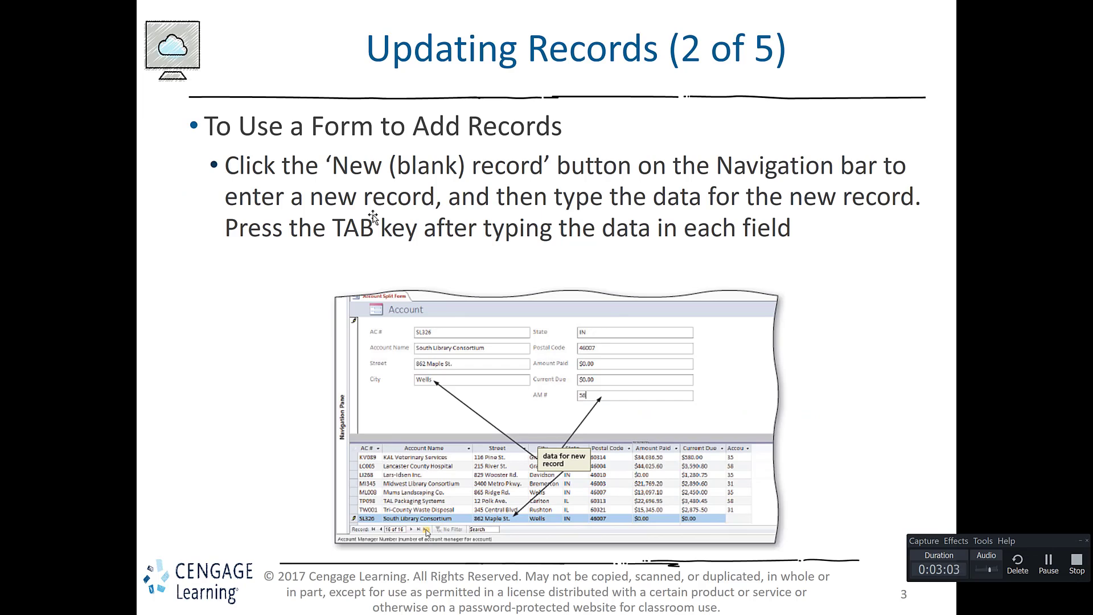
{"action": "key", "text": "Right"}
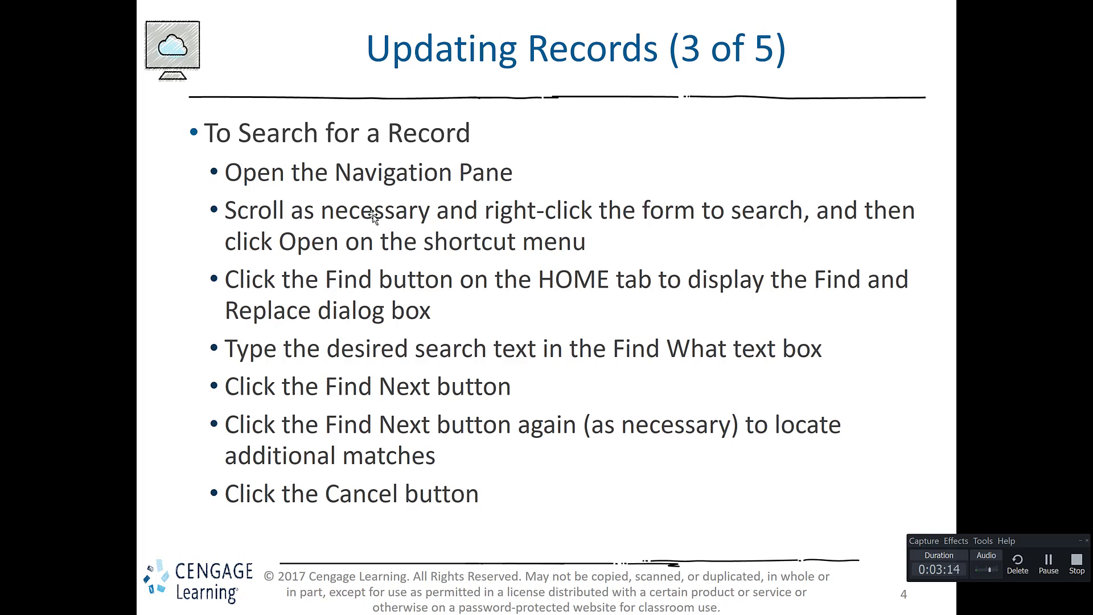
{"action": "key", "text": "alt+Tab"}
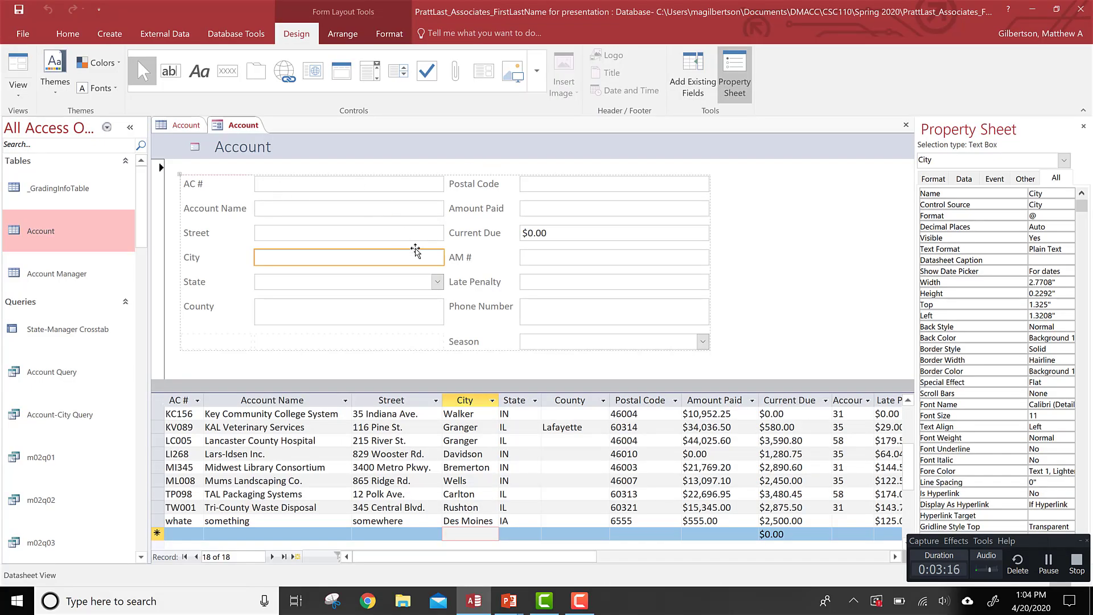
Select the Midwest Library Consortium record in the split form's datasheet
{"action": "left_click_drag", "start_coordinate": [562, 266], "coordinate": [430, 277]}
{"action": "left_click", "coordinate": [238, 468]}
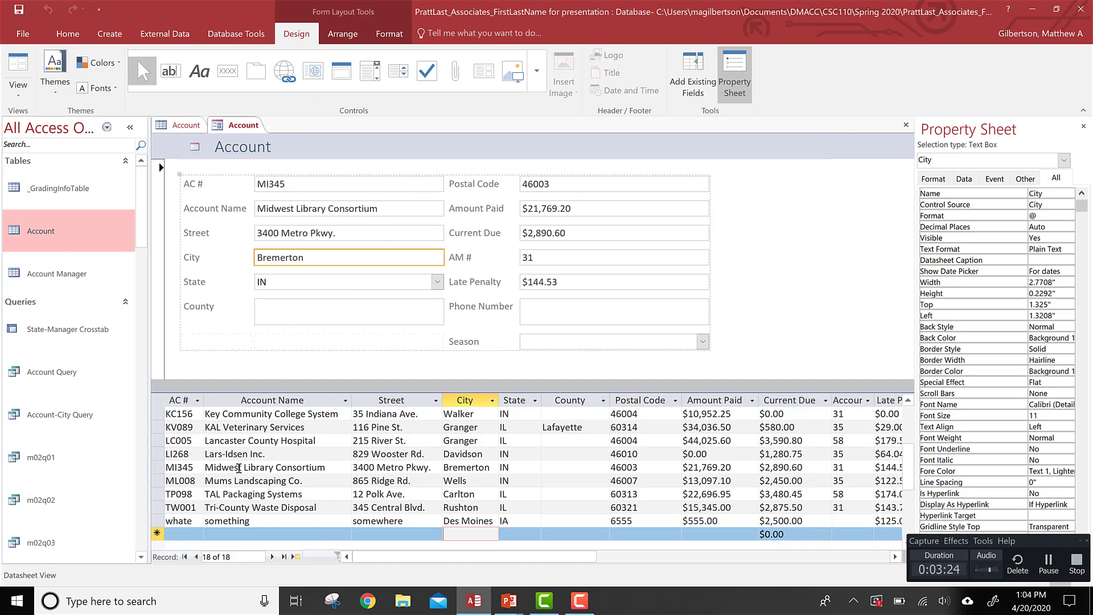
{"action": "key", "text": "shift+Tab"}
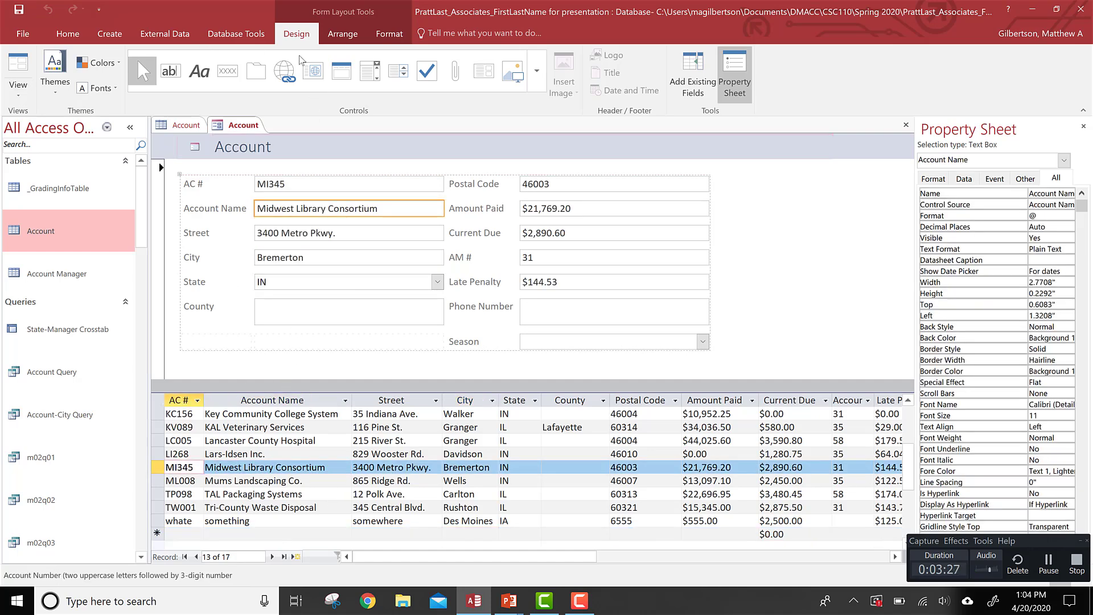
{"action": "left_click", "coordinate": [396, 34]}
{"action": "left_click", "coordinate": [329, 34]}
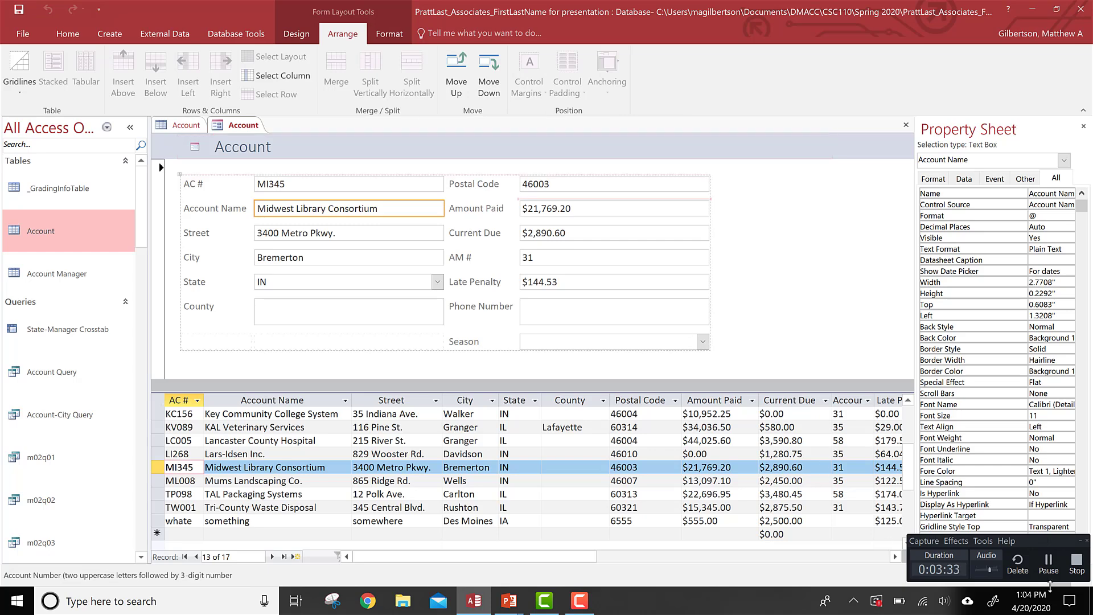
{"action": "left_click", "coordinate": [1050, 567]}
{"action": "left_click", "coordinate": [1053, 571]}
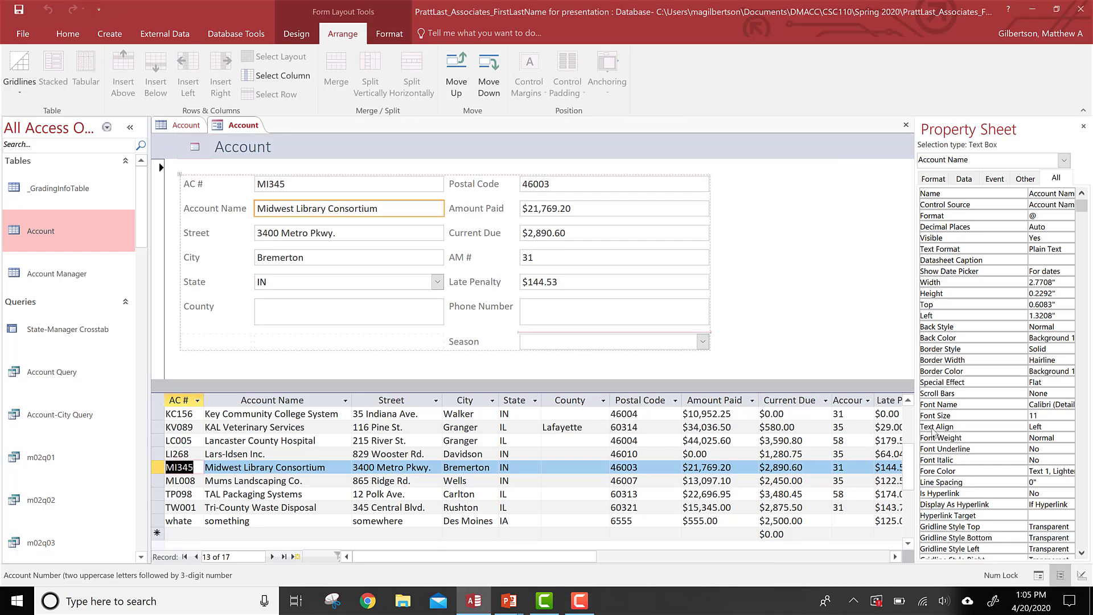
Search the current field for "hospital", matching the whole field
{"action": "left_click", "coordinate": [61, 35]}
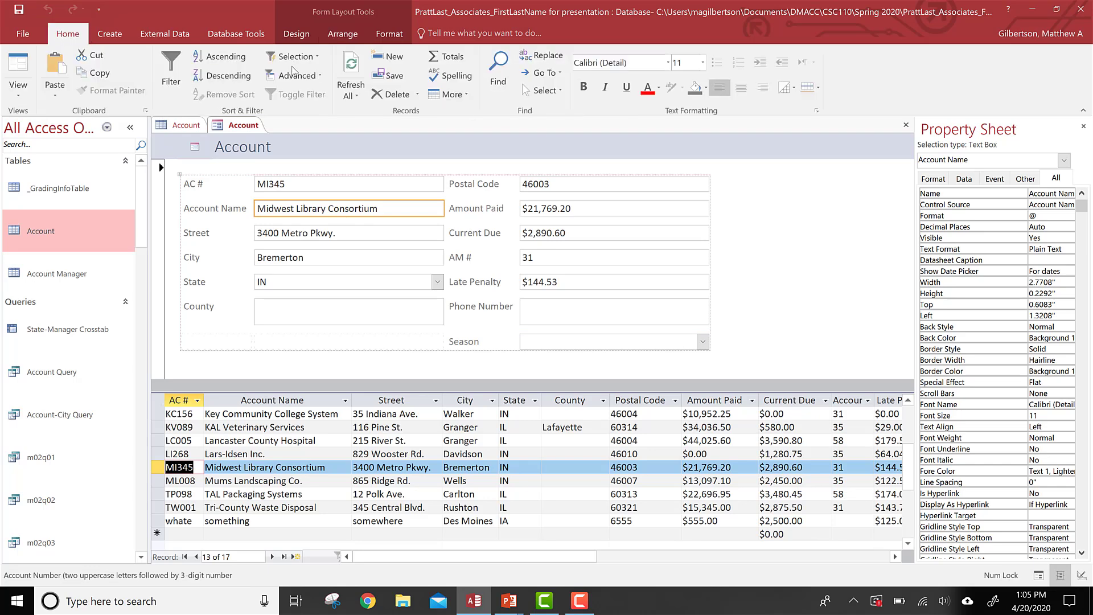
{"action": "left_click", "coordinate": [498, 66]}
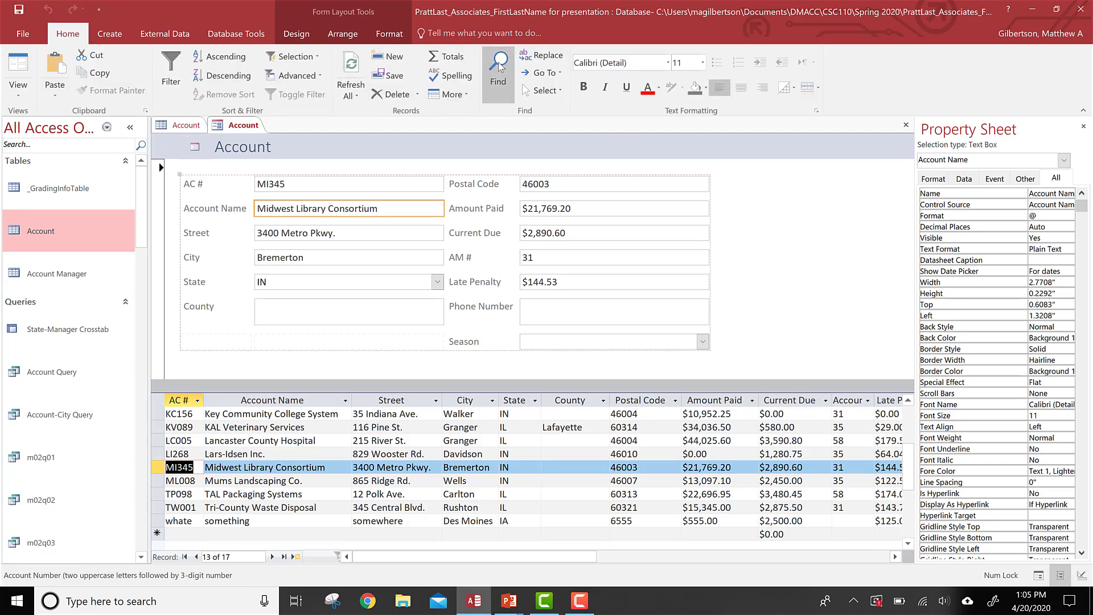
{"action": "left_click", "coordinate": [498, 67]}
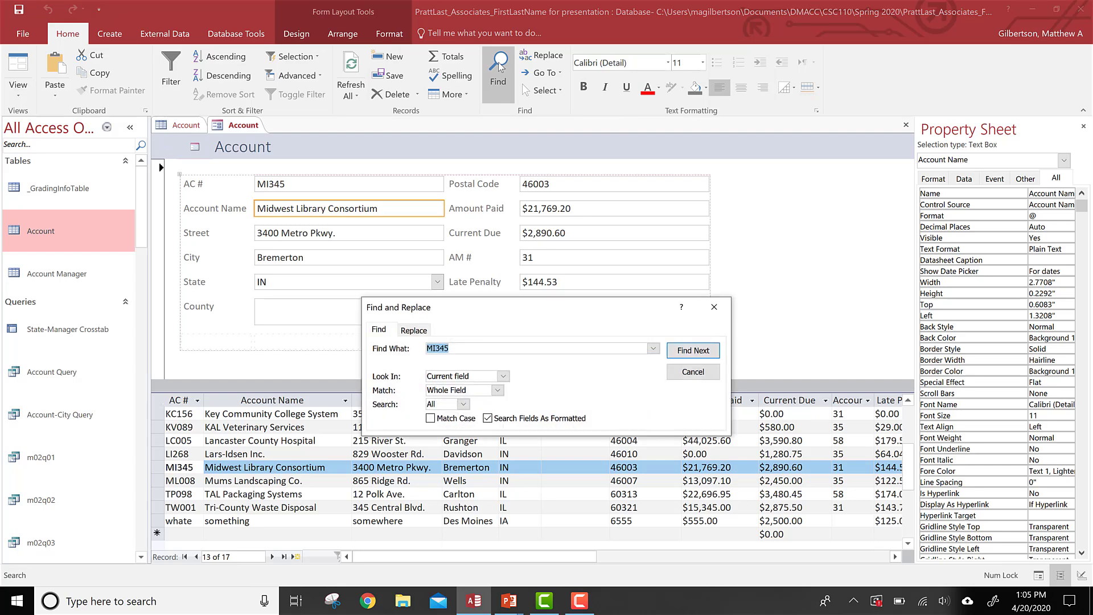
{"action": "type", "text": "hospital"}
{"action": "key", "text": "Return"}
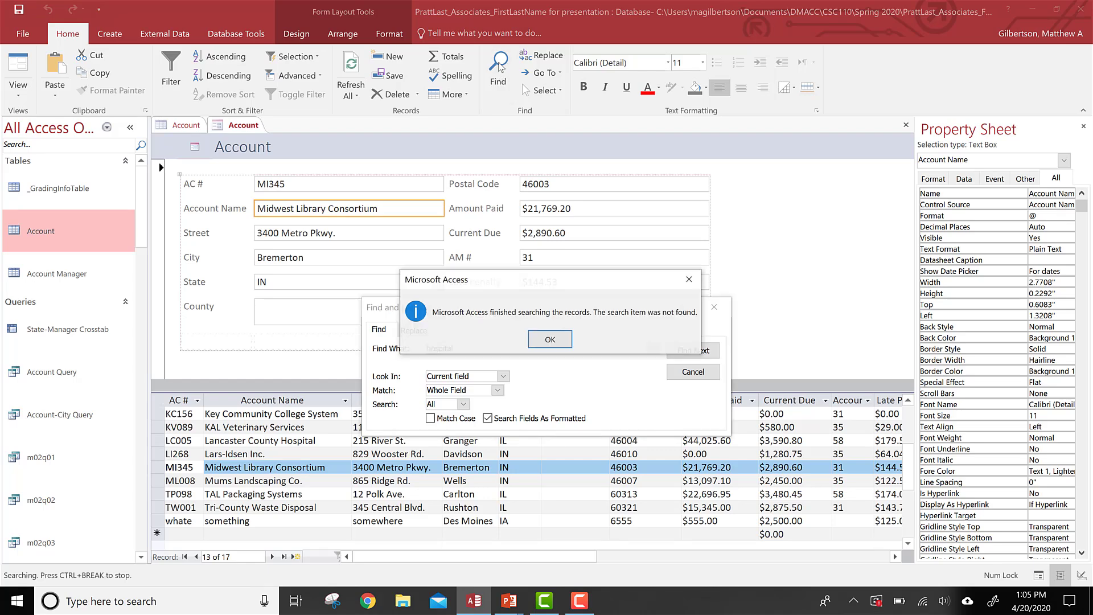
{"action": "left_click", "coordinate": [550, 342]}
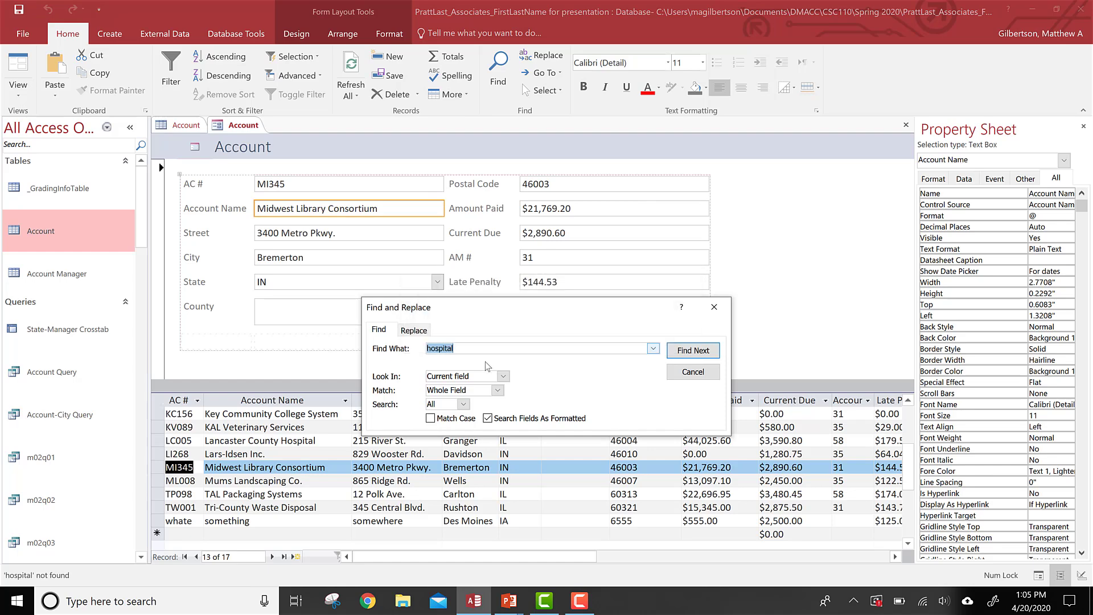
Select the account name of KAL Veterinary Services and repeat the search for "hospital"
{"action": "left_click", "coordinate": [227, 428]}
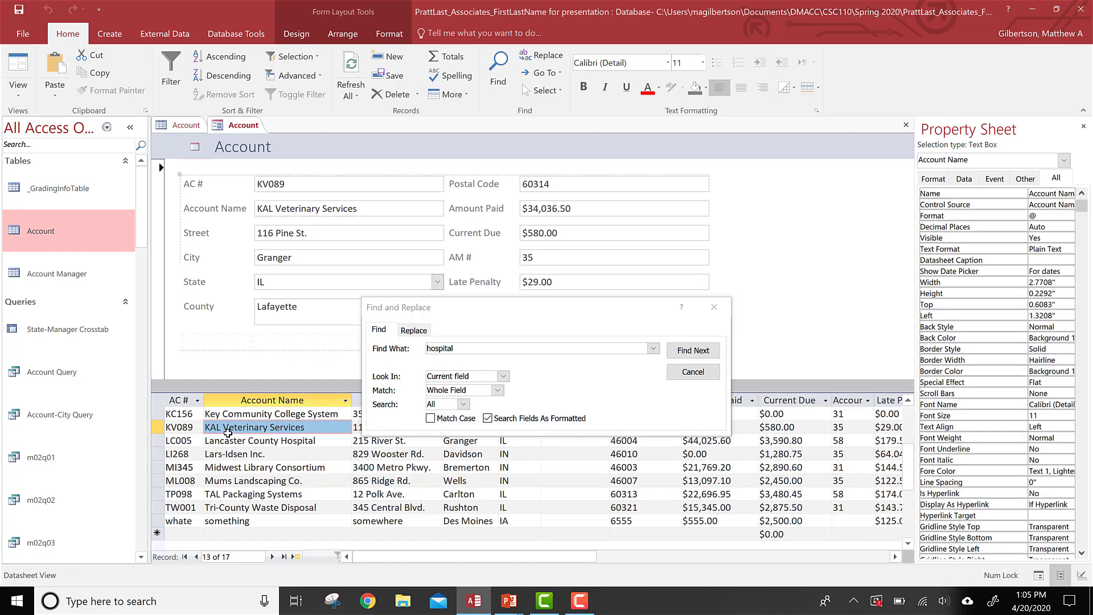
{"action": "left_click", "coordinate": [703, 352]}
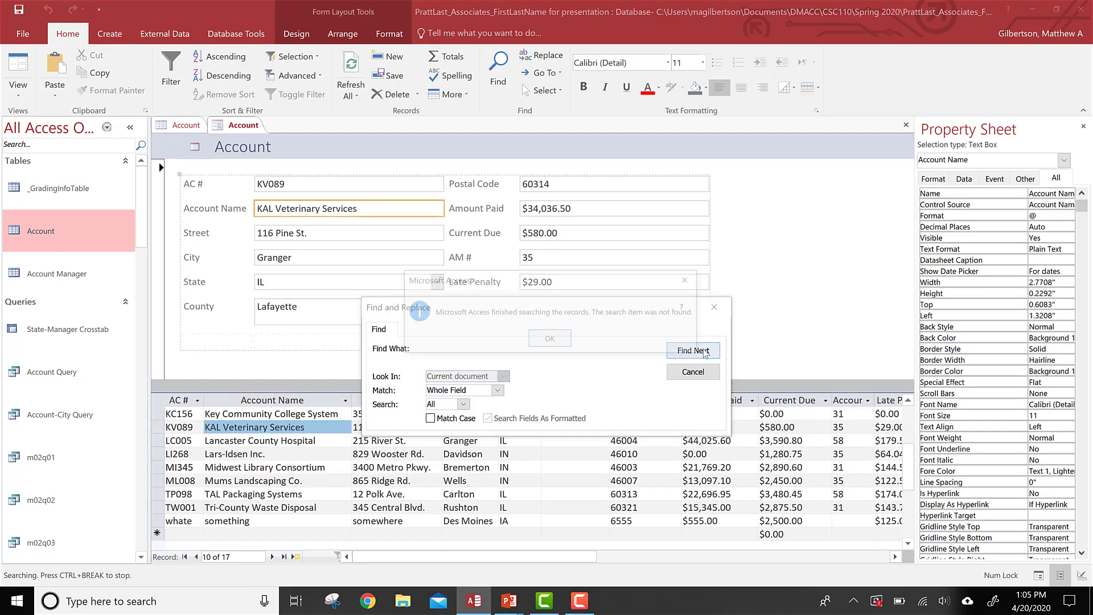
{"action": "left_click", "coordinate": [540, 341]}
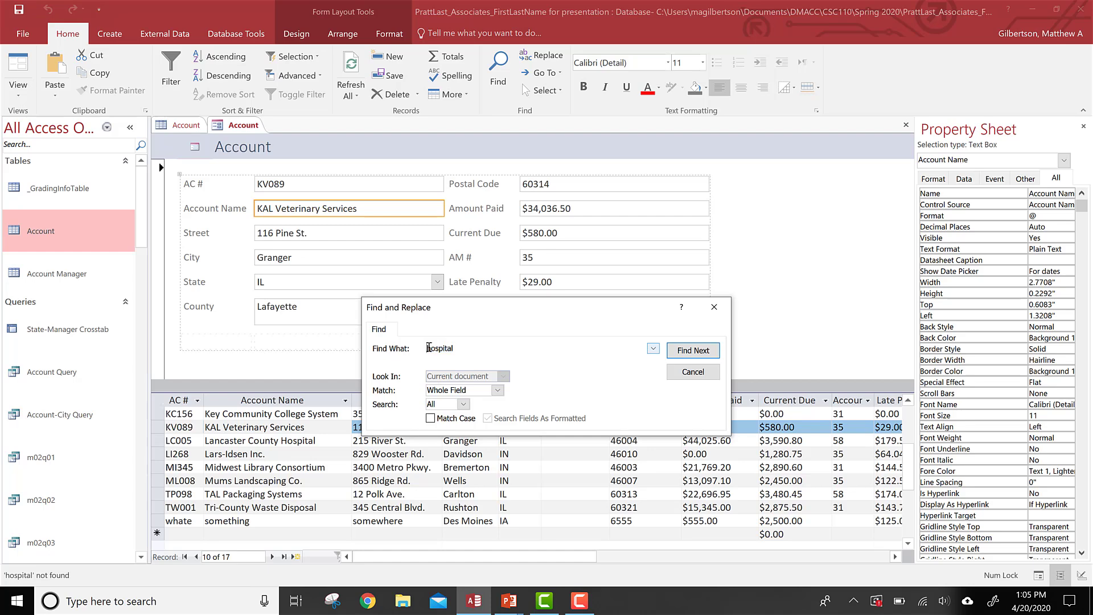
Search the current document for "Hospital" with a capital H, still matching the whole field
{"action": "type", "text": "Hospit"}
{"action": "key", "text": "Return"}
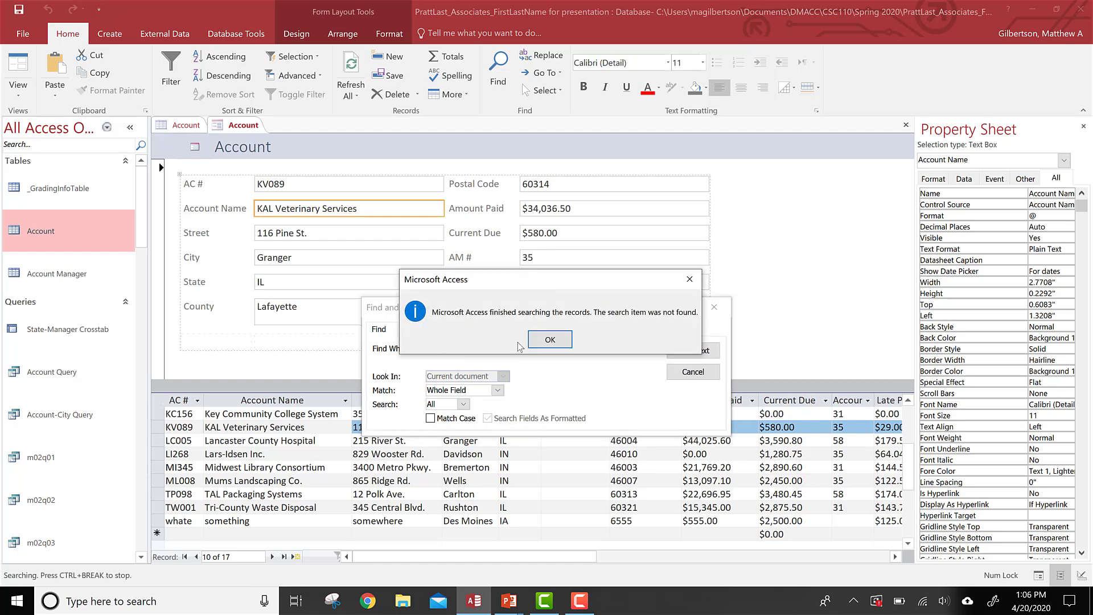
{"action": "left_click", "coordinate": [550, 339]}
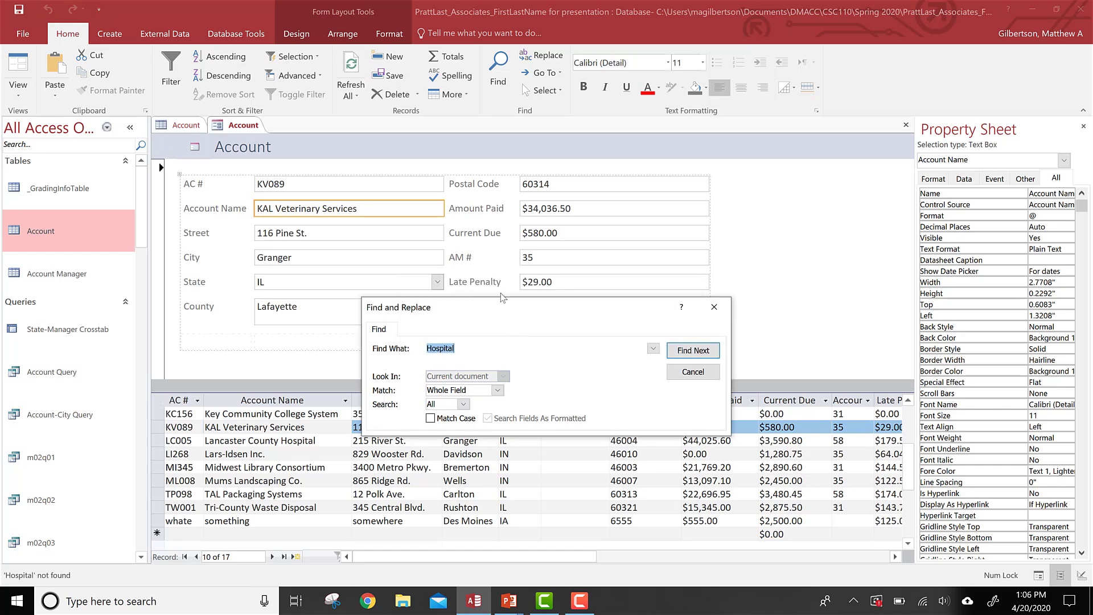
Search for "Hospital" with matching set to any part of the field, look for a further match, and close the search
{"action": "left_click", "coordinate": [235, 432]}
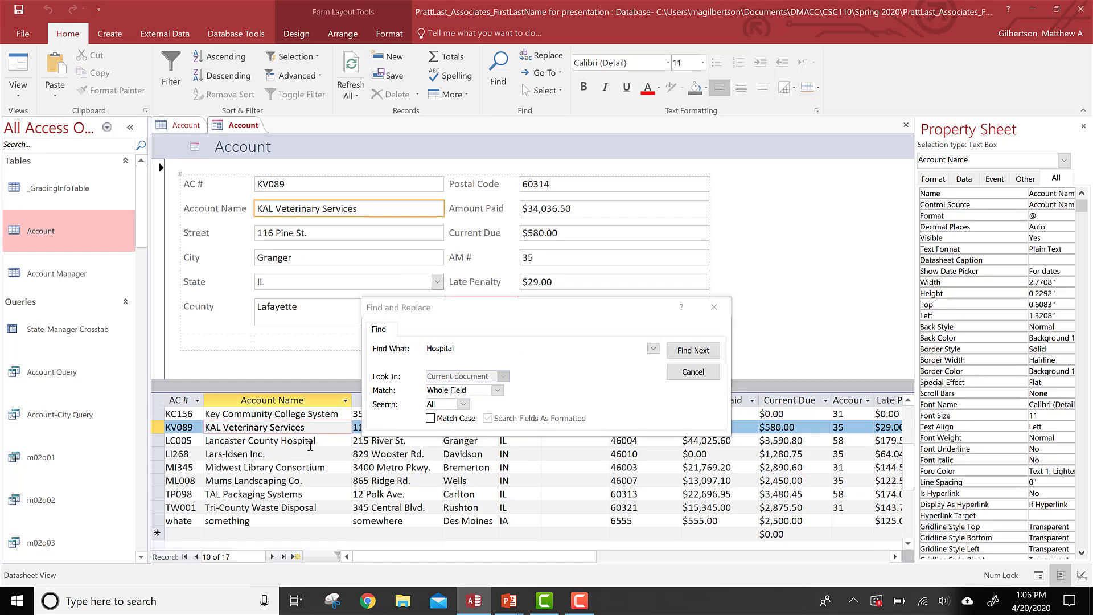
{"action": "left_click", "coordinate": [458, 390]}
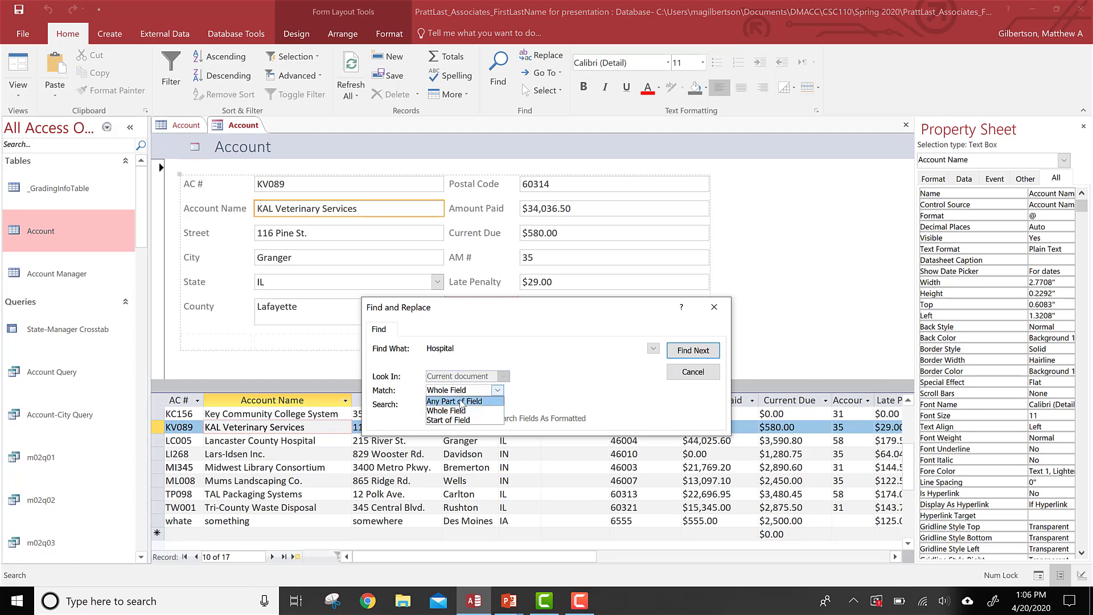
{"action": "left_click", "coordinate": [460, 405]}
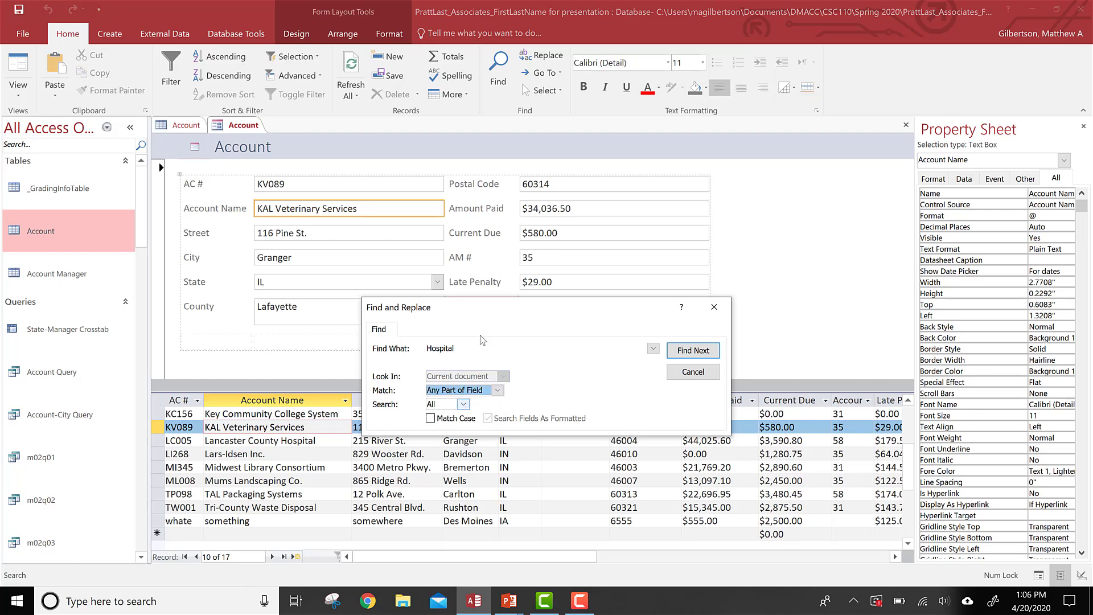
{"action": "left_click", "coordinate": [693, 350]}
{"action": "left_click", "coordinate": [344, 208]}
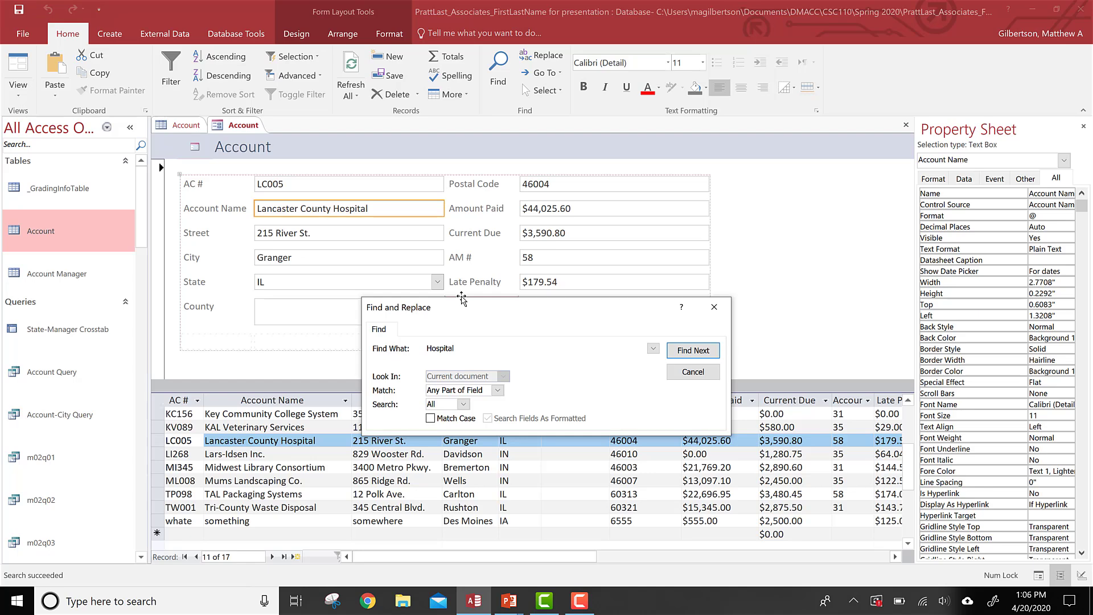
{"action": "left_click", "coordinate": [707, 351]}
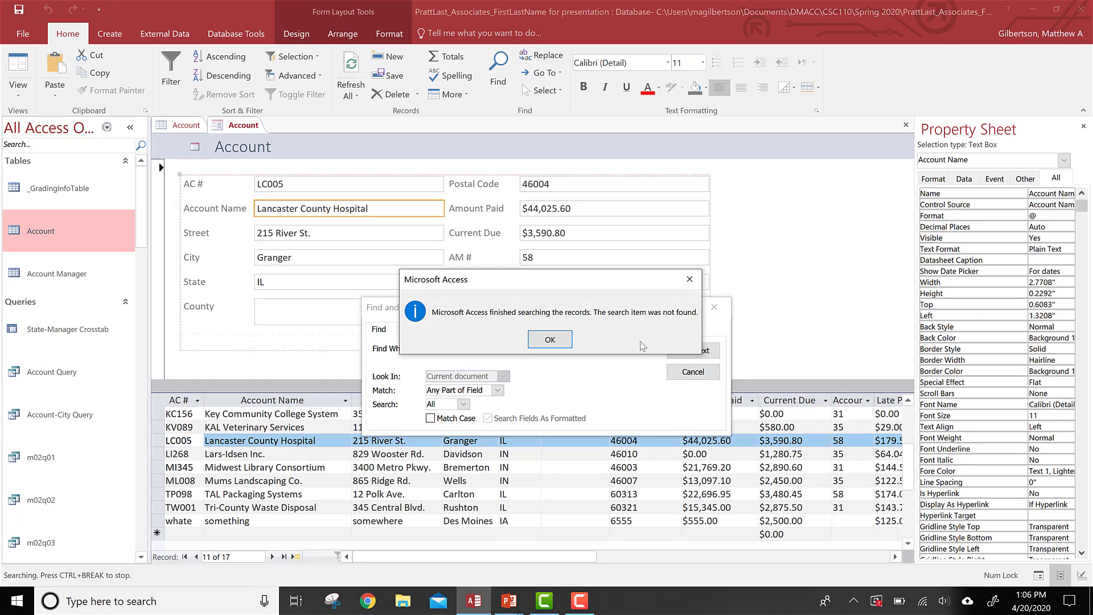
{"action": "left_click", "coordinate": [542, 344]}
{"action": "left_click", "coordinate": [683, 374]}
Switch to the PowerPoint slide show, read the slide on deleting a record, and return to Access
{"action": "key", "text": "alt+Tab"}
{"action": "key", "text": "alt+Tab"}
{"action": "key", "text": "alt+Tab"}
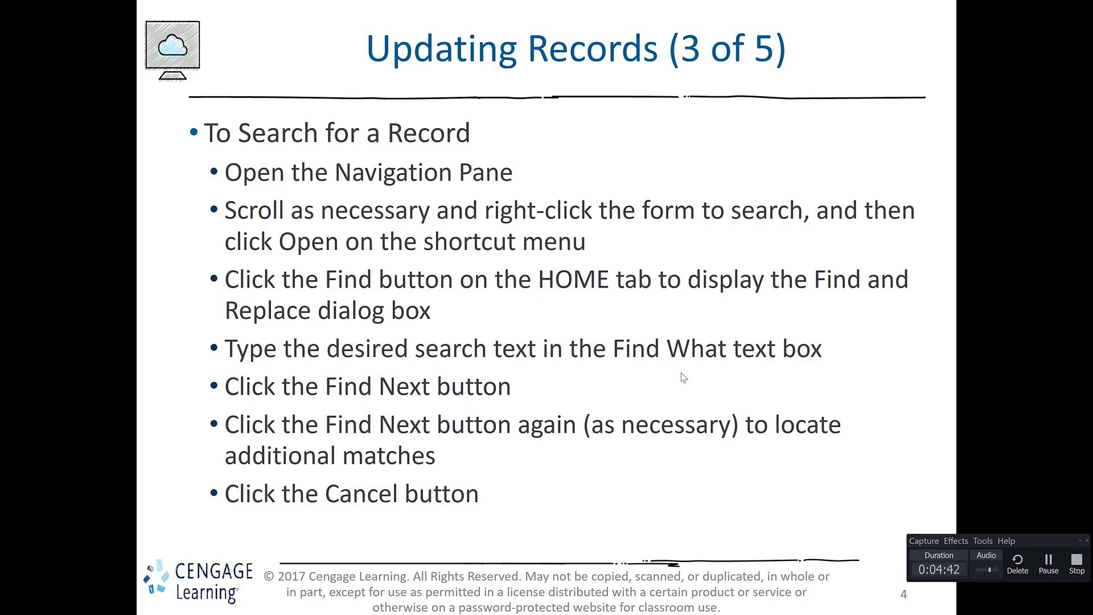
{"action": "key", "text": "Right"}
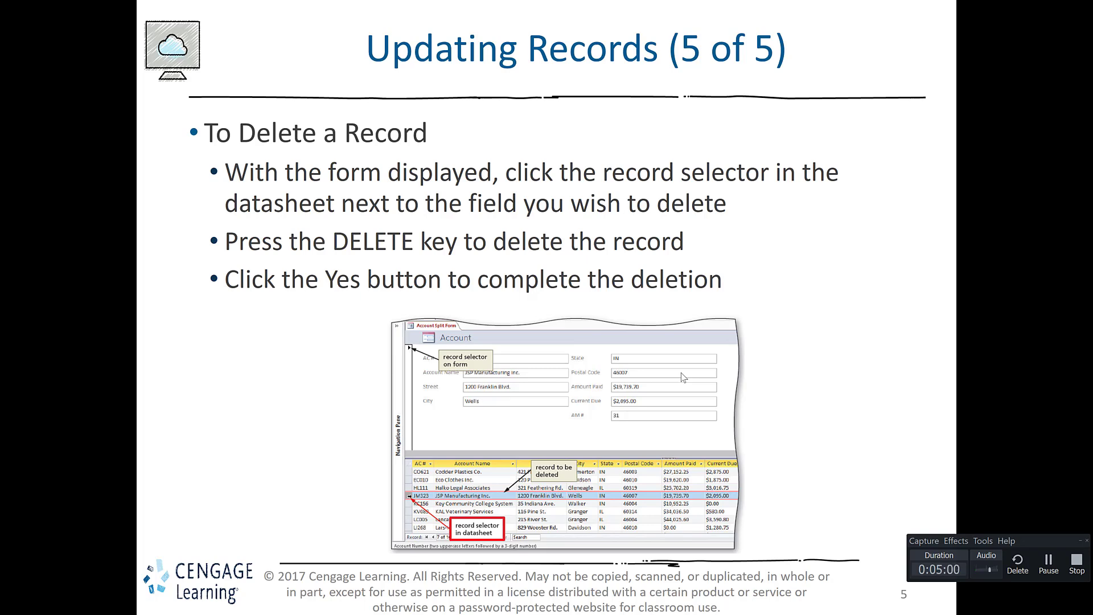
{"action": "key", "text": "alt+Tab"}
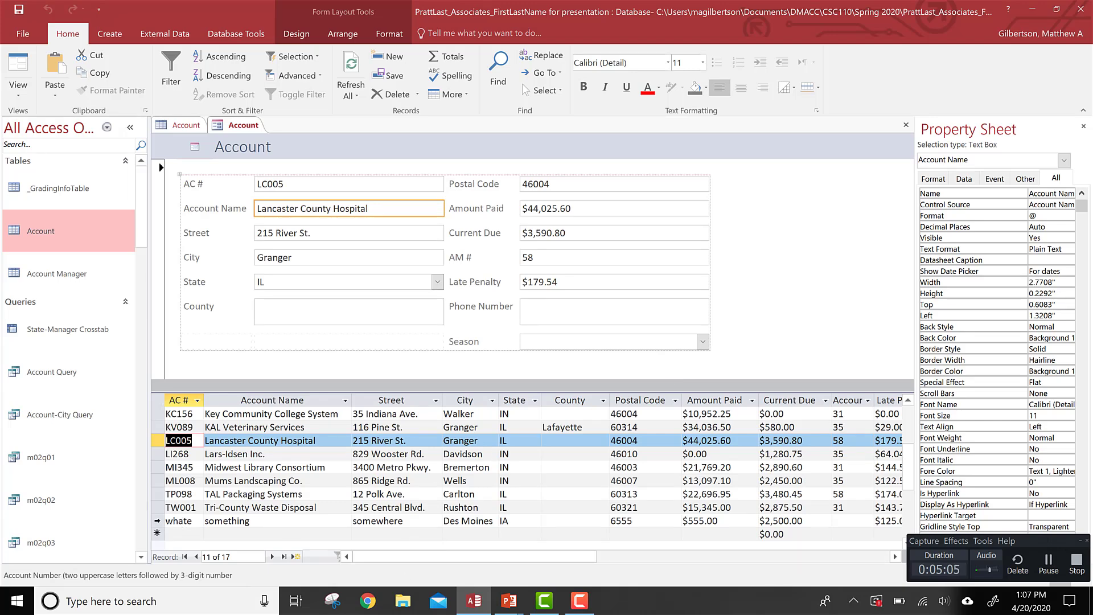
Delete the record with AC # "whate" from the split form's datasheet
{"action": "left_click", "coordinate": [156, 520]}
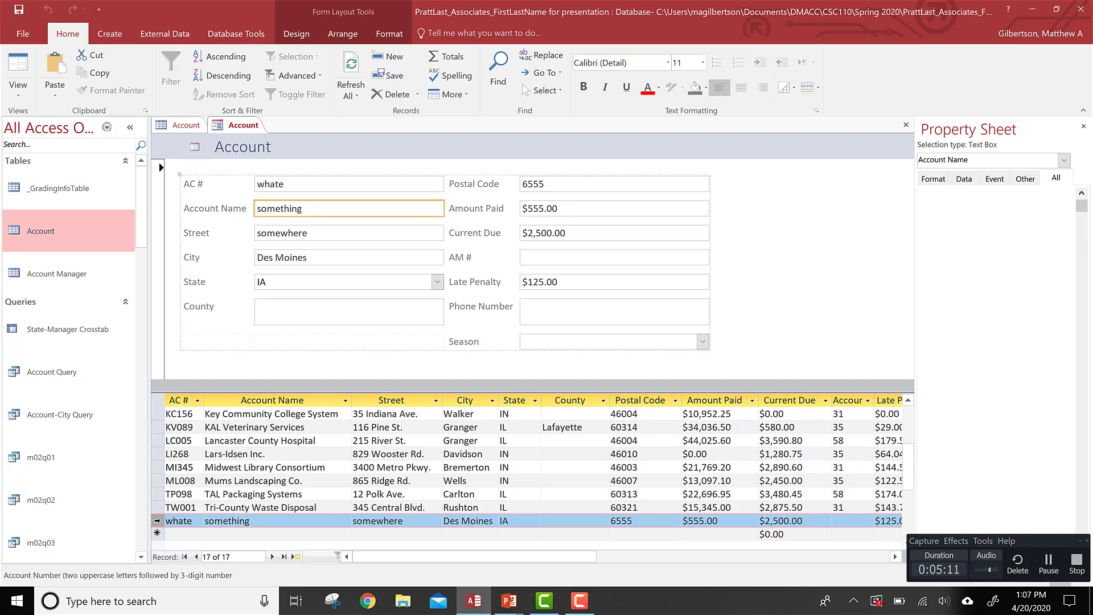
{"action": "key", "text": "Delete"}
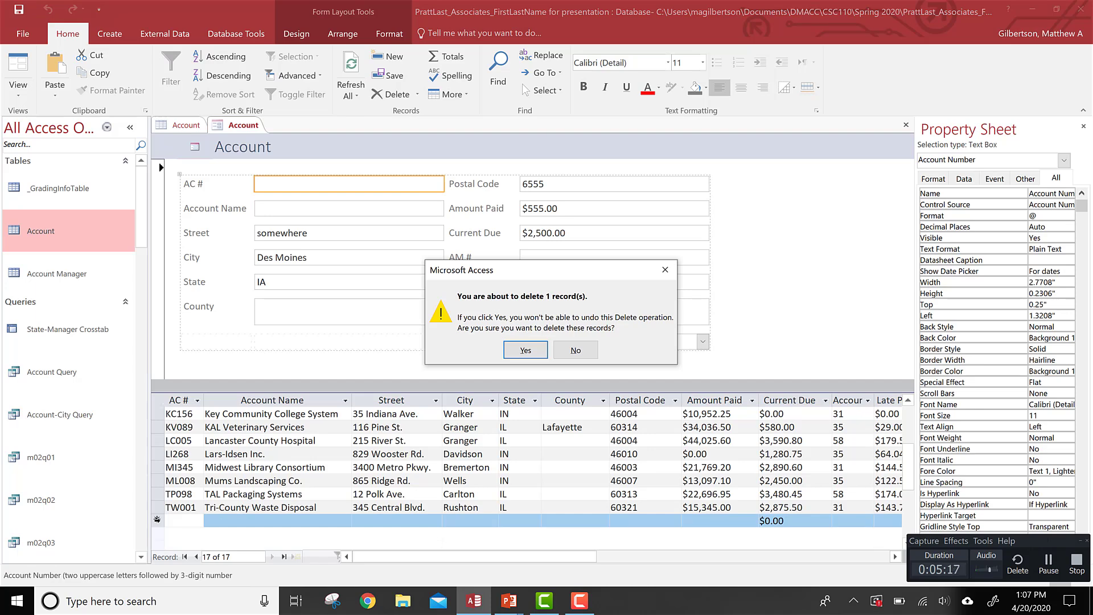
{"action": "key", "text": "Return"}
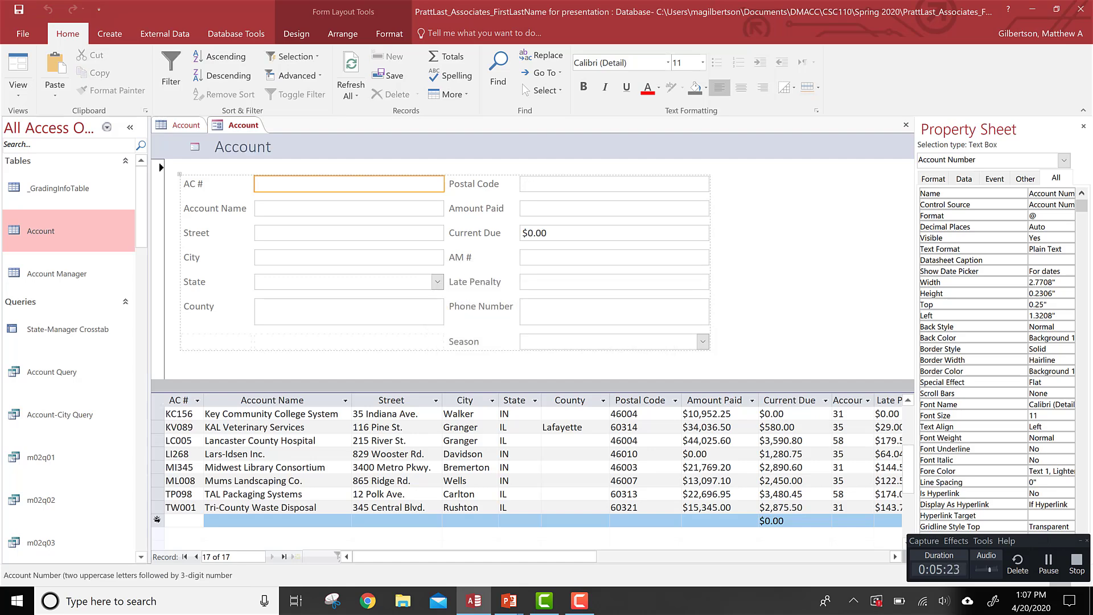
Switch to the PowerPoint slide show, read the slide on Filter by Selection, and return to Access
{"action": "key", "text": "alt+Tab"}
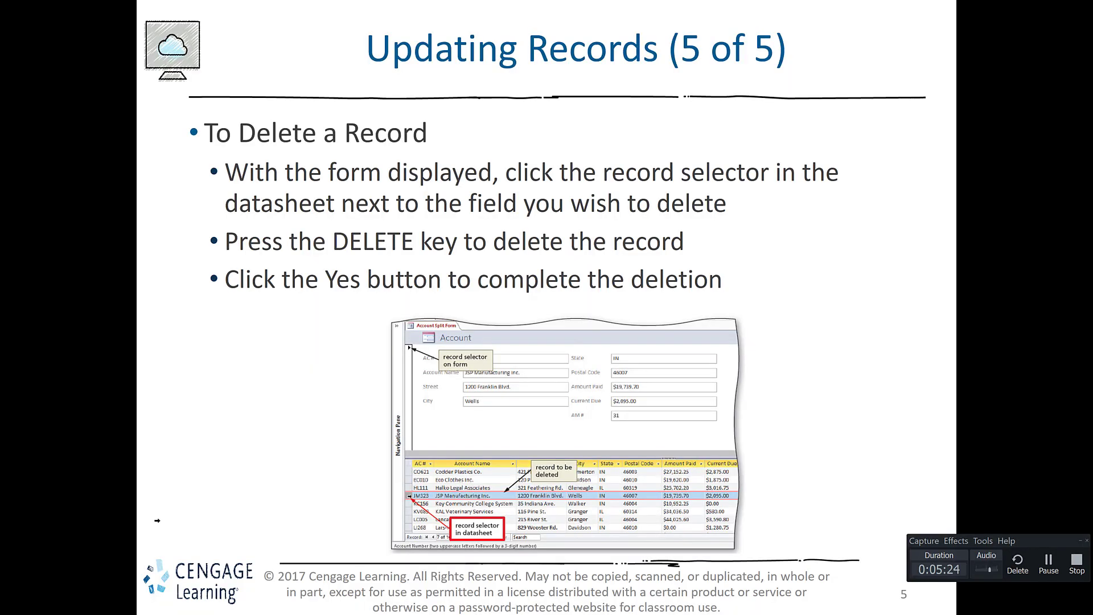
{"action": "key", "text": "Right"}
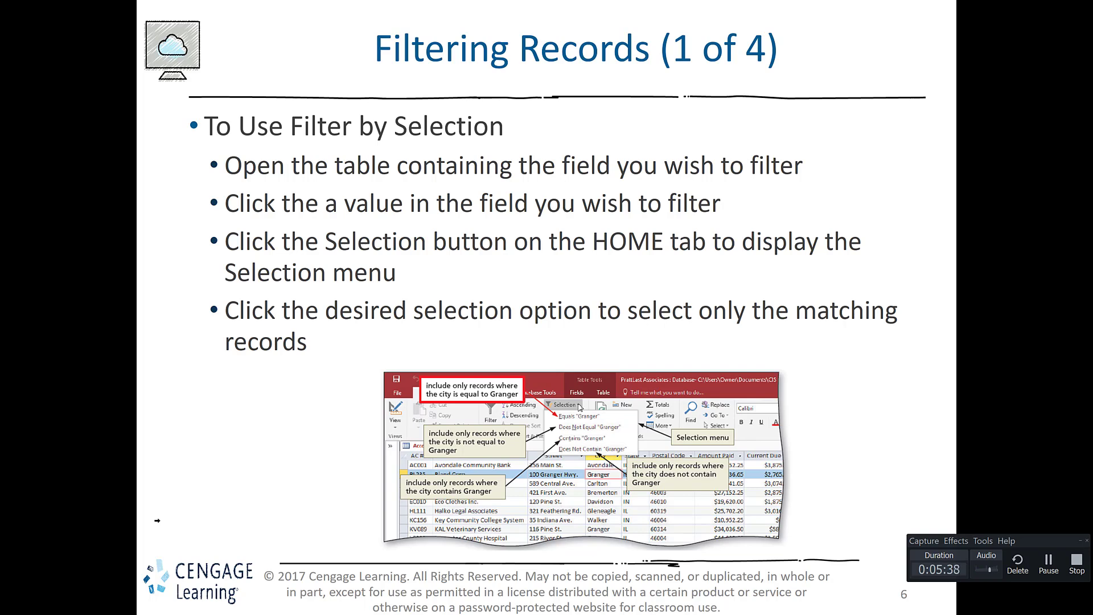
{"action": "key", "text": "alt+Tab"}
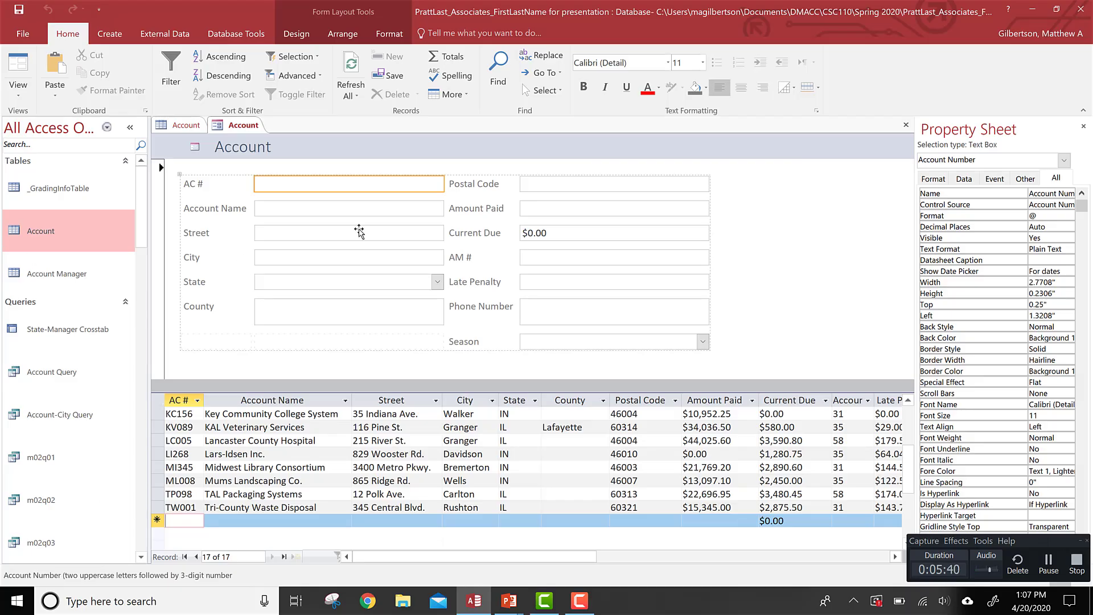
Filter the Account table by selection to show only records whose City equals "Davidson"
{"action": "left_click", "coordinate": [182, 130]}
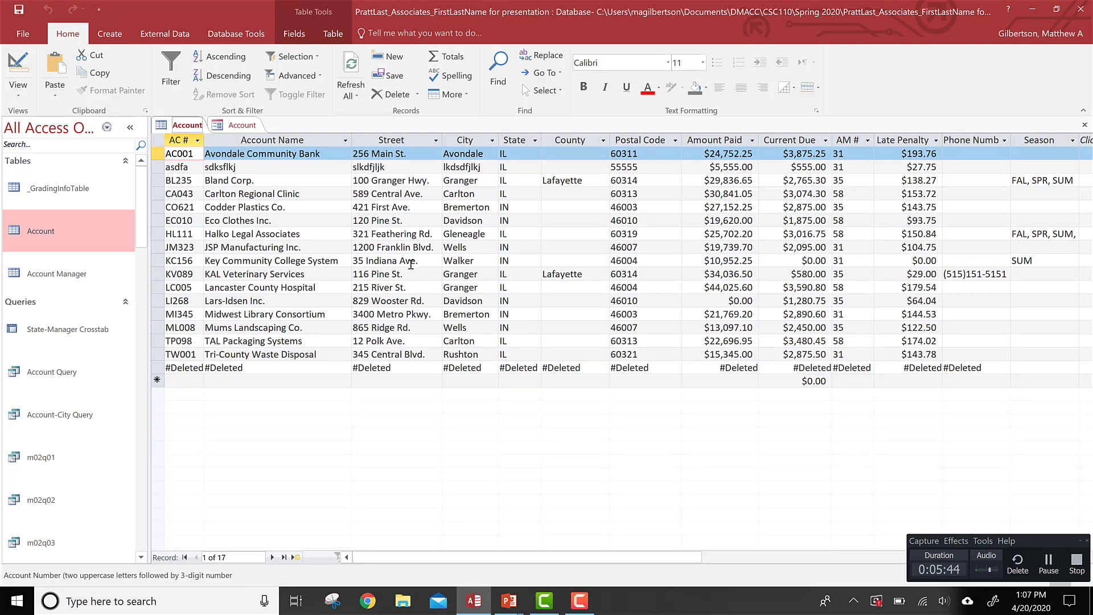
{"action": "left_click", "coordinate": [460, 223]}
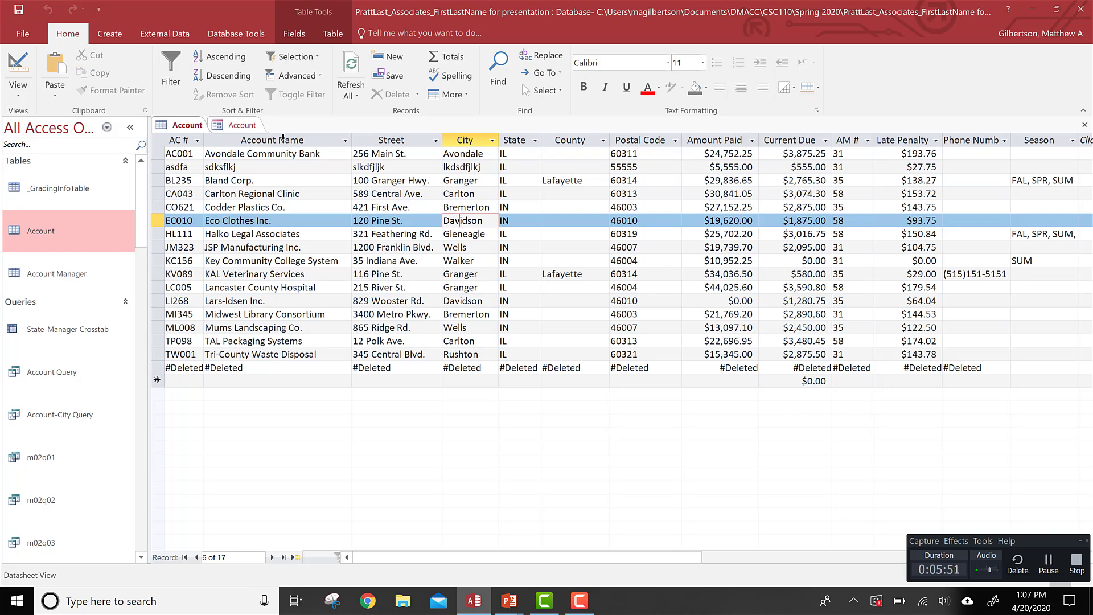
{"action": "left_click", "coordinate": [301, 59]}
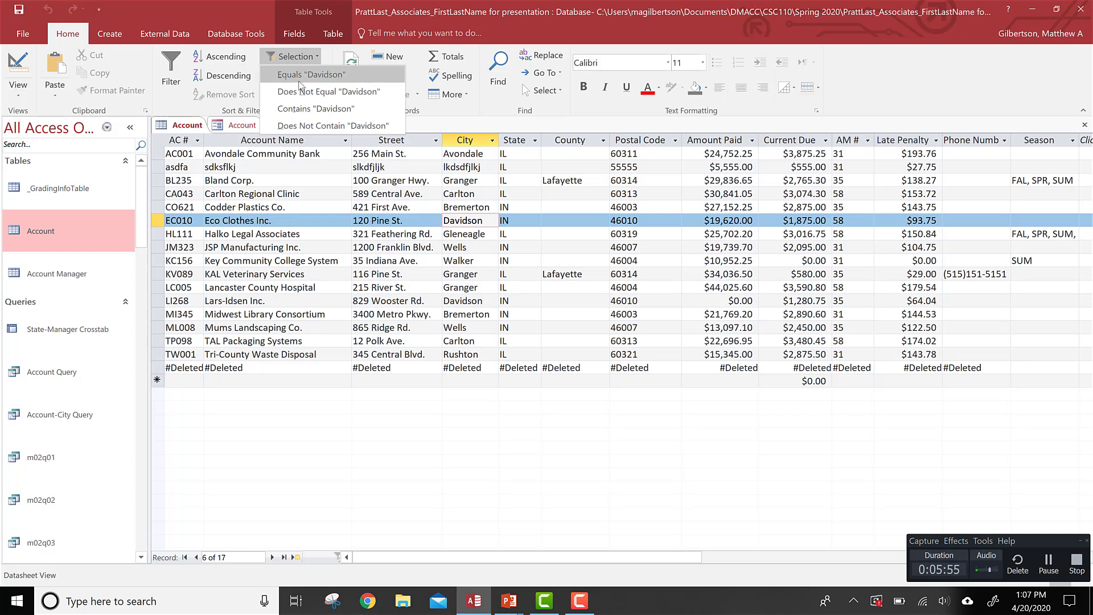
{"action": "left_click", "coordinate": [300, 79]}
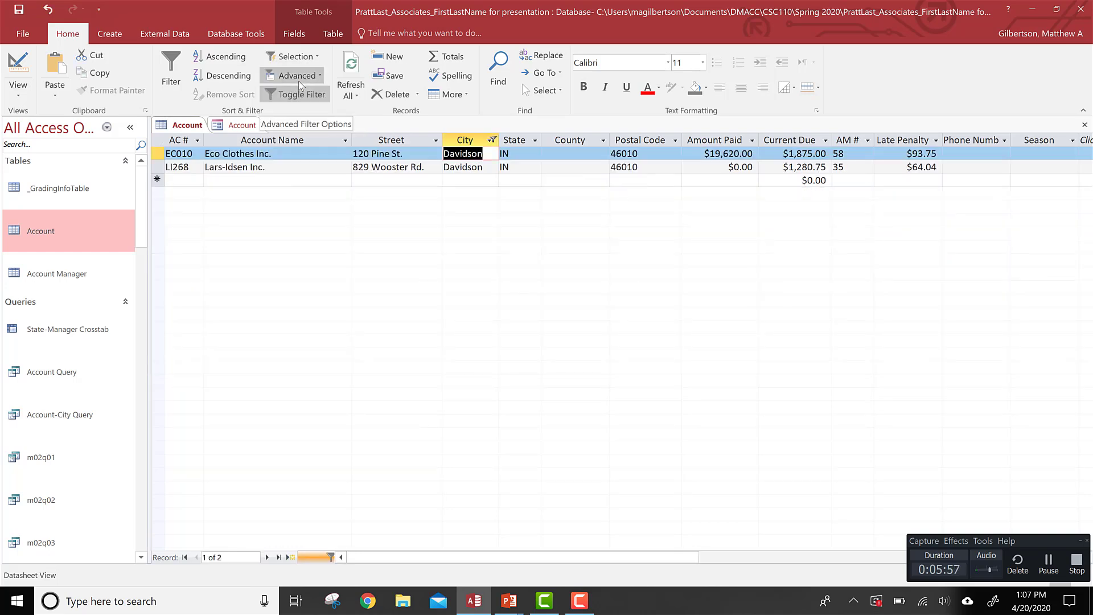
Apply a further selection filter for City does not equal "Davidson", and toggle the filtering off
{"action": "left_click", "coordinate": [321, 75]}
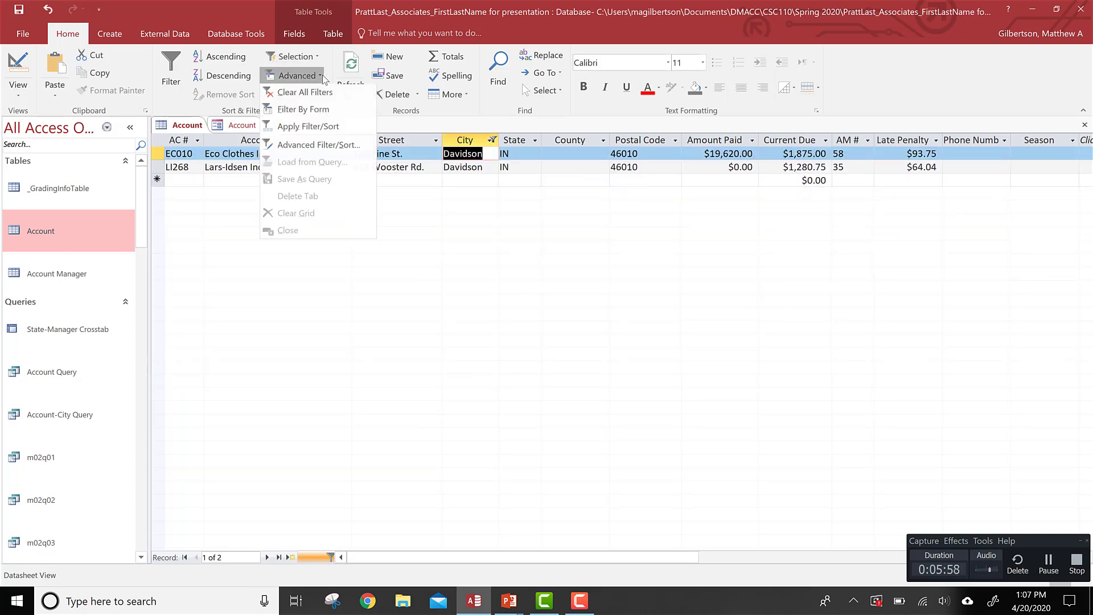
{"action": "left_click", "coordinate": [299, 55]}
{"action": "left_click", "coordinate": [299, 56]}
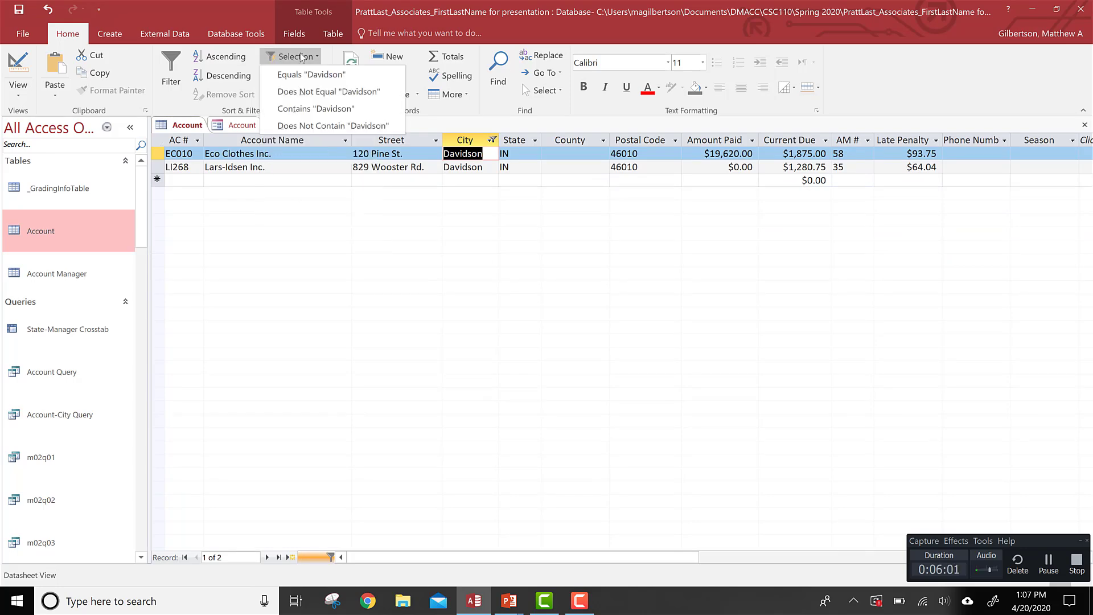
{"action": "left_click", "coordinate": [320, 94]}
{"action": "left_click", "coordinate": [320, 95]}
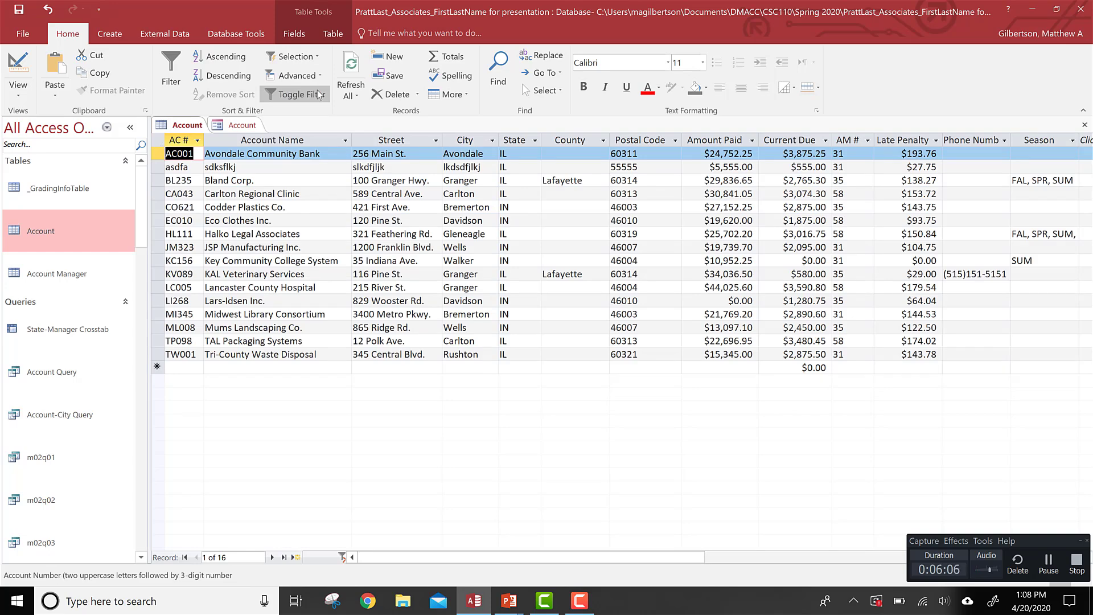
{"action": "left_click", "coordinate": [313, 59]}
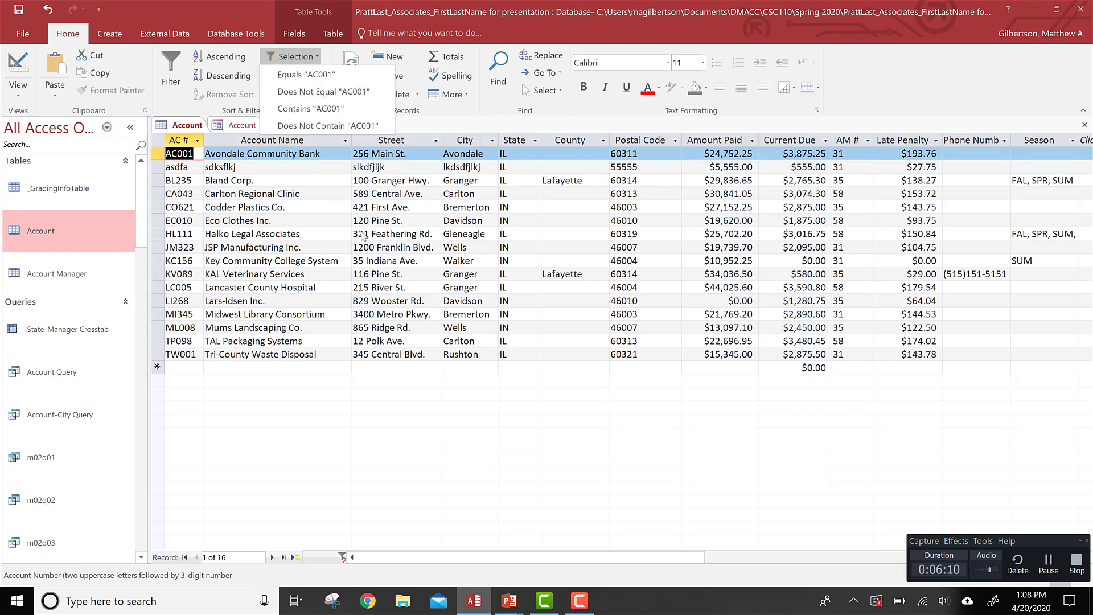
{"action": "left_click", "coordinate": [390, 264]}
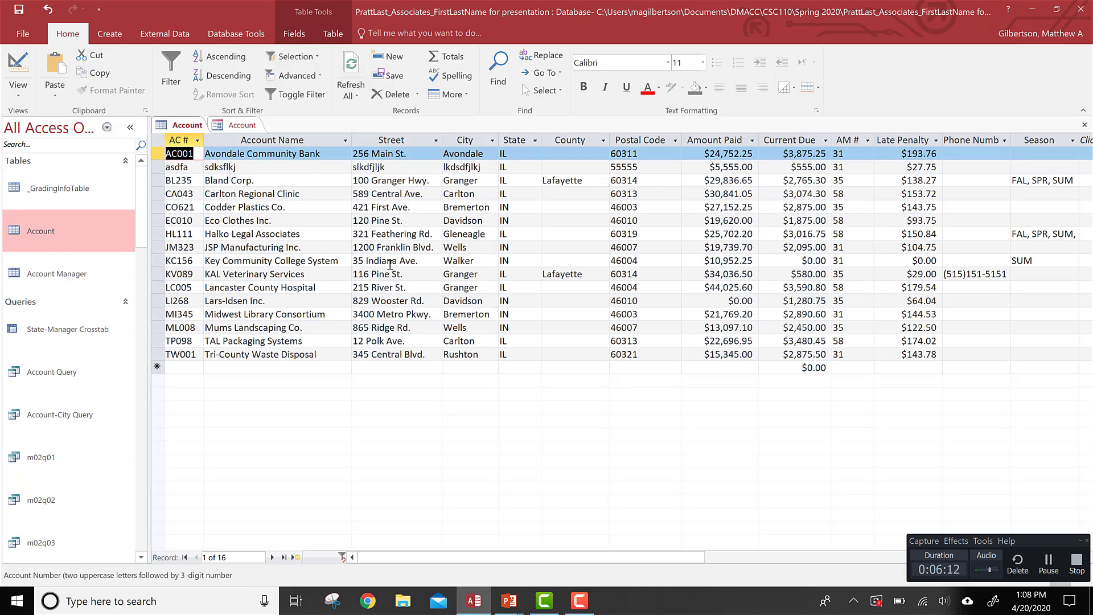
Switch to the PowerPoint slide show, read the slide on toggling a filter, and return to Access
{"action": "key", "text": "alt+Tab"}
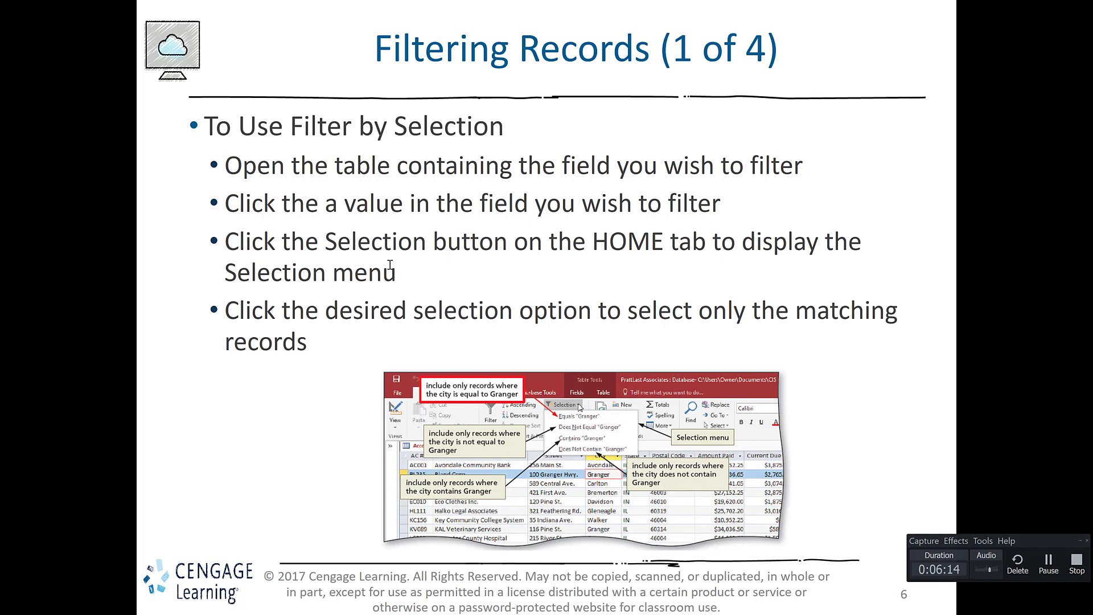
{"action": "key", "text": "Right"}
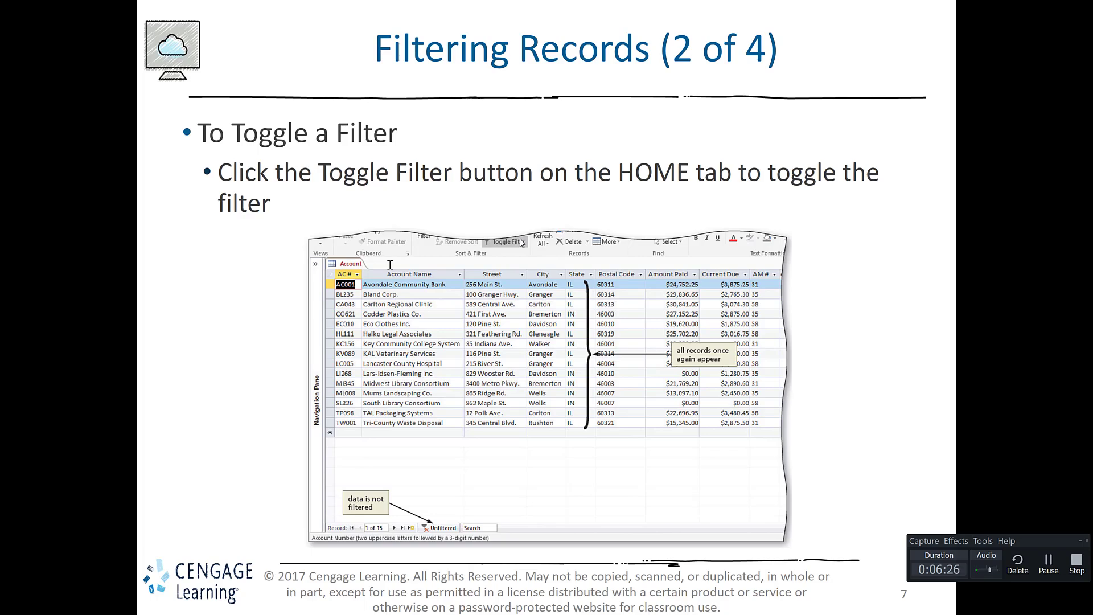
{"action": "key", "text": "alt+Tab"}
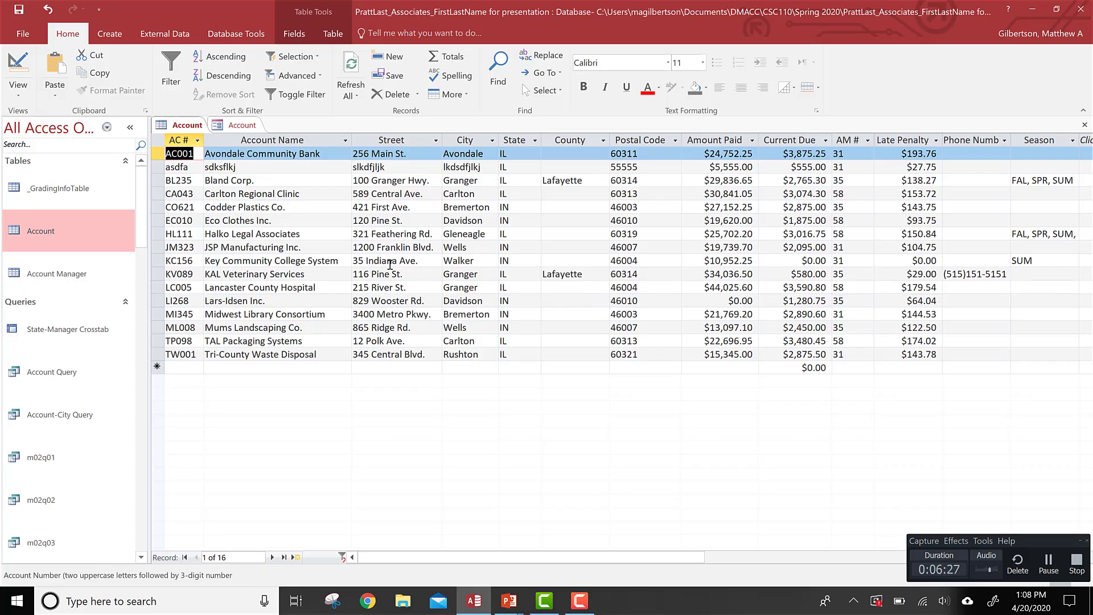
Toggle the Account table's City filter on and off twice
{"action": "left_click", "coordinate": [342, 557]}
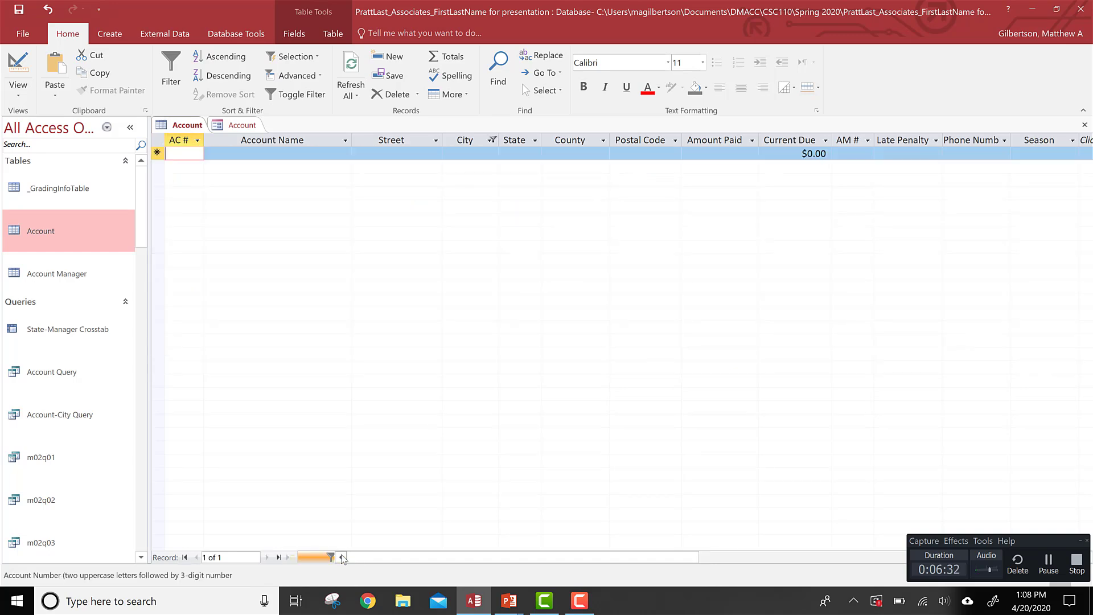
{"action": "left_click", "coordinate": [323, 559]}
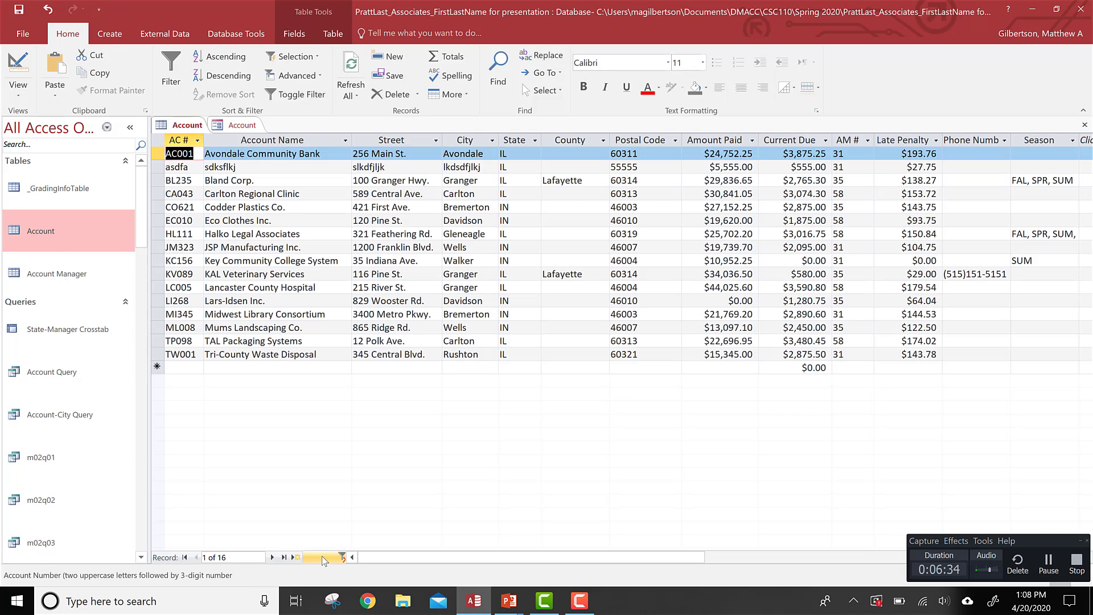
{"action": "left_click", "coordinate": [317, 57]}
{"action": "left_click", "coordinate": [316, 57]}
{"action": "left_click", "coordinate": [313, 557]}
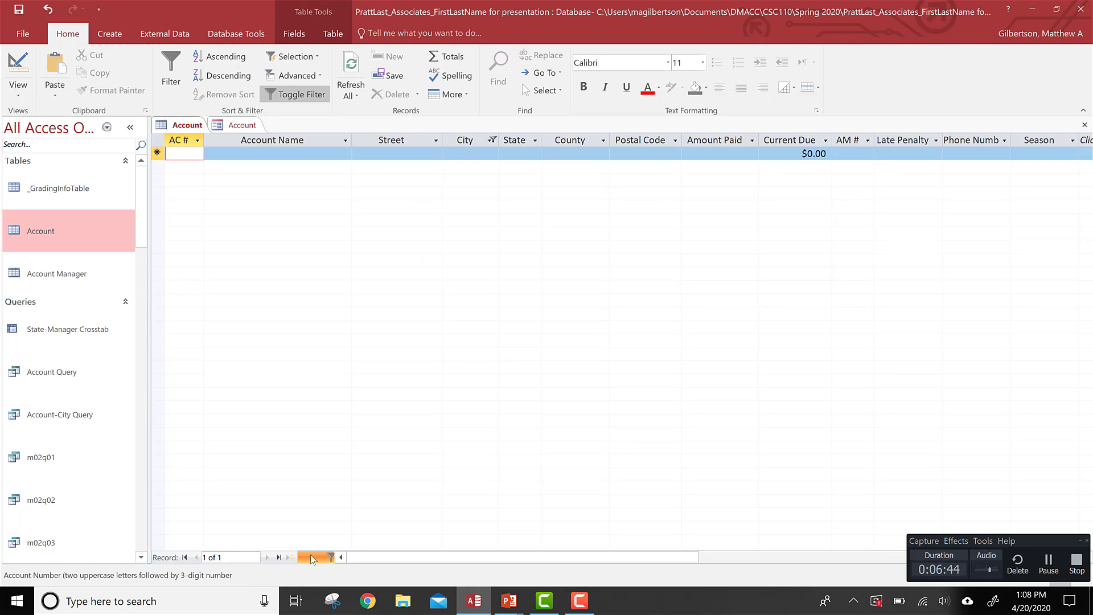
{"action": "left_click", "coordinate": [309, 555]}
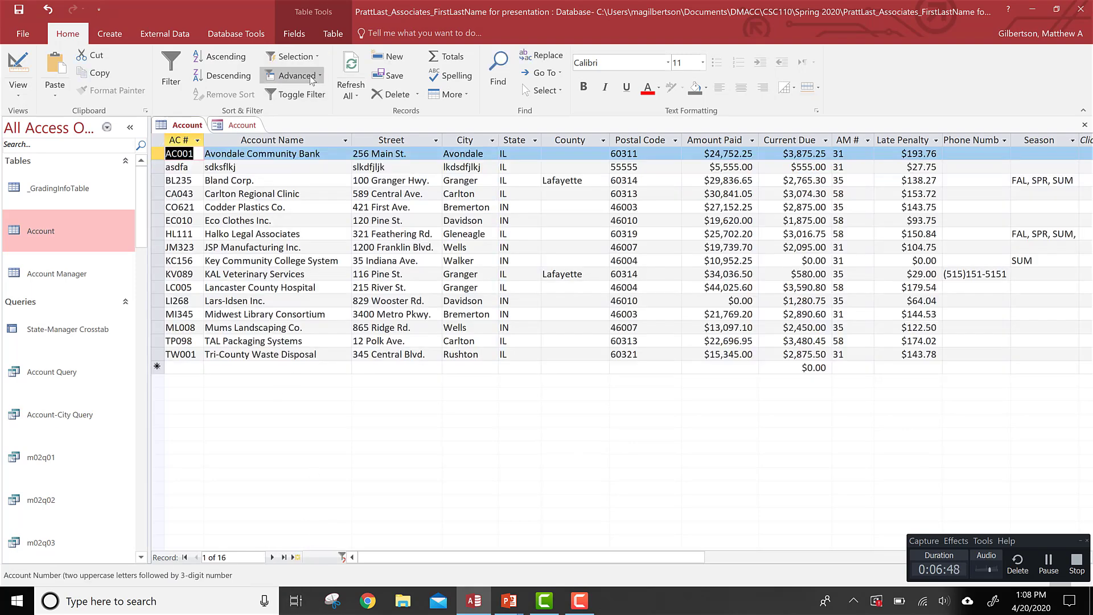
Clear all filters from the Account table and filter it by selection to records whose City equals "Walker"
{"action": "left_click", "coordinate": [297, 75]}
{"action": "left_click", "coordinate": [305, 94]}
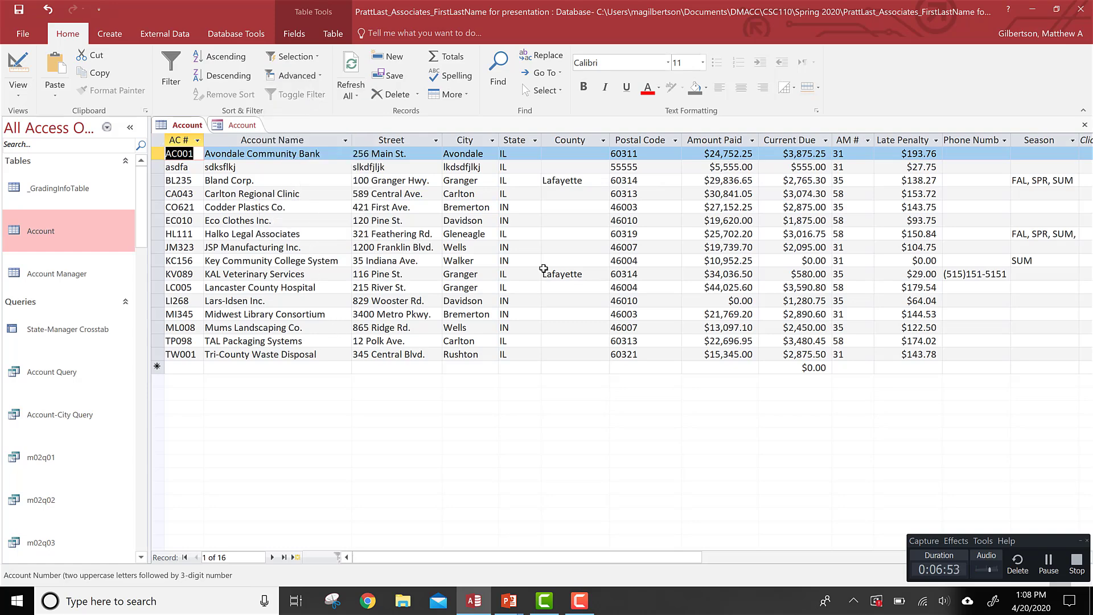
{"action": "left_click", "coordinate": [483, 257]}
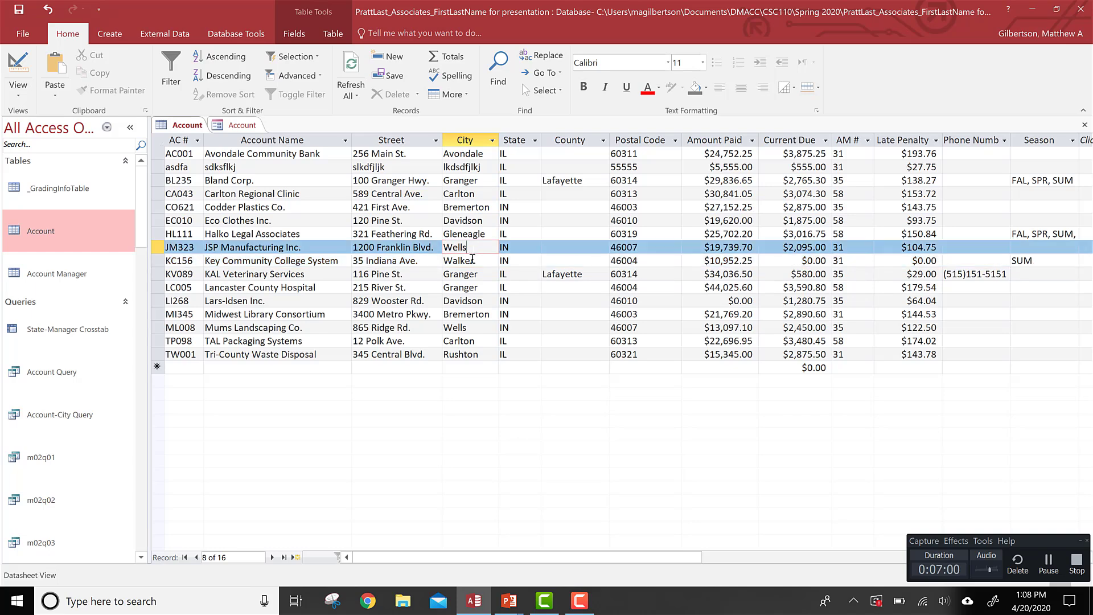
{"action": "left_click", "coordinate": [318, 57]}
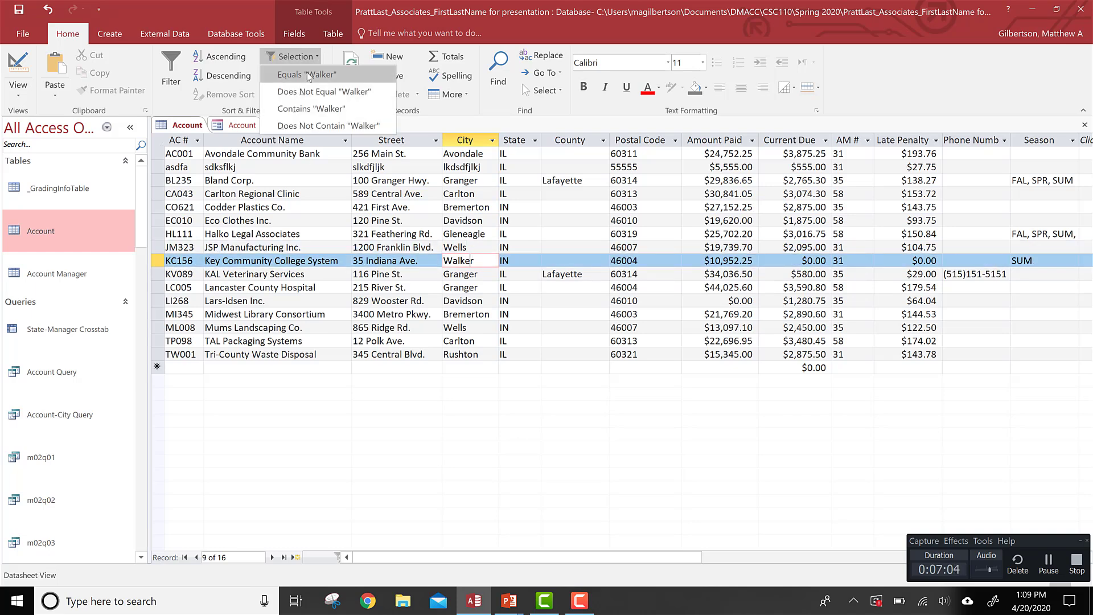
{"action": "left_click", "coordinate": [307, 74]}
{"action": "left_click", "coordinate": [308, 76]}
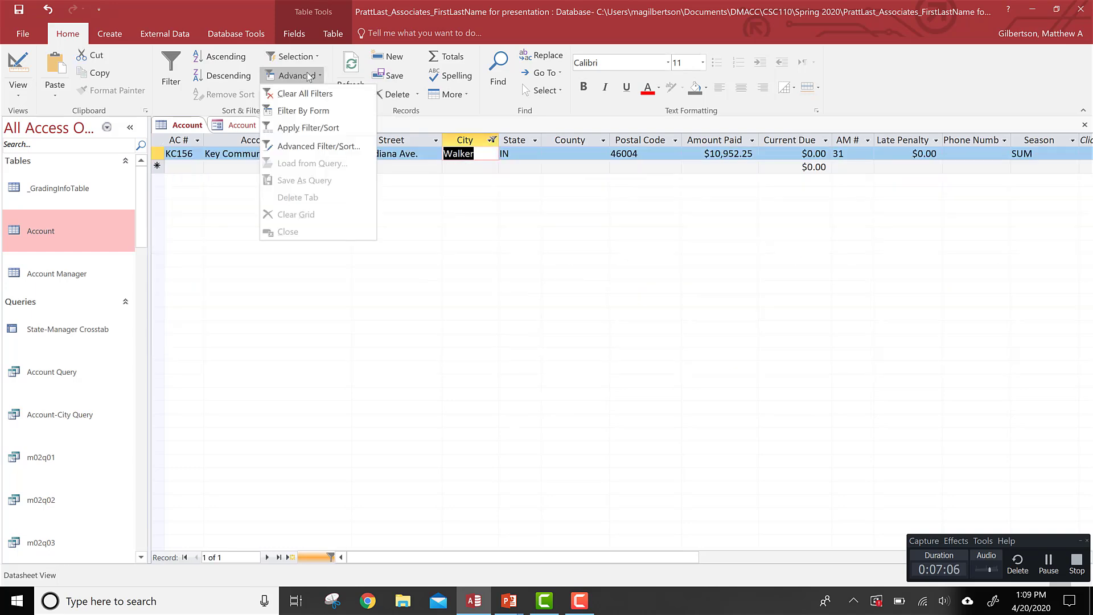
{"action": "left_click", "coordinate": [521, 192]}
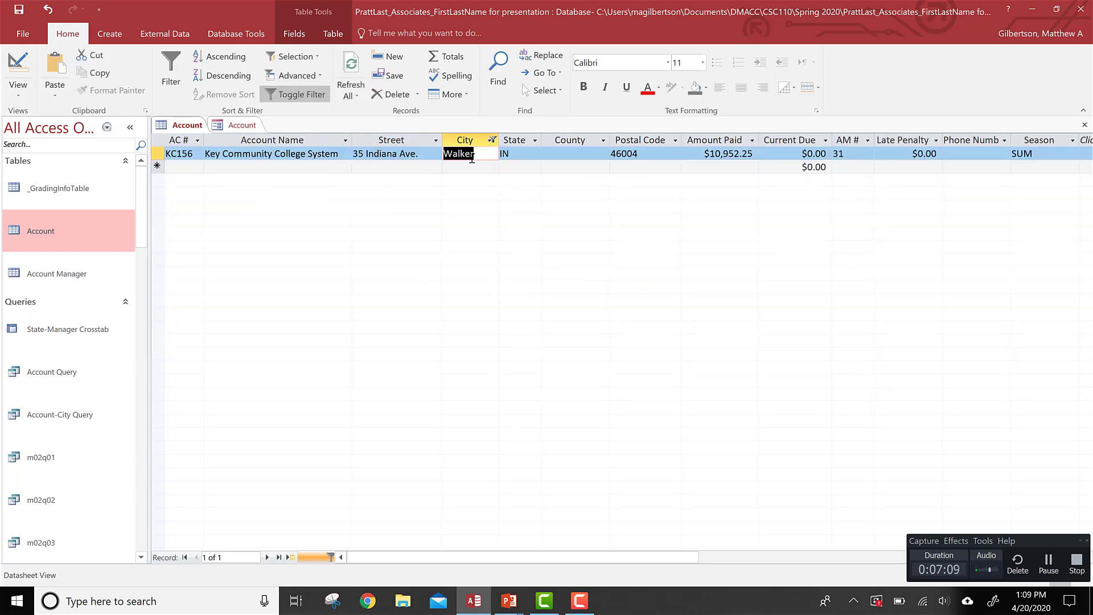
Toggle the Account table's City filter for "Walker" off and on repeatedly, leaving it applied
{"action": "left_click", "coordinate": [310, 558]}
{"action": "left_click", "coordinate": [311, 558]}
{"action": "left_click", "coordinate": [311, 558]}
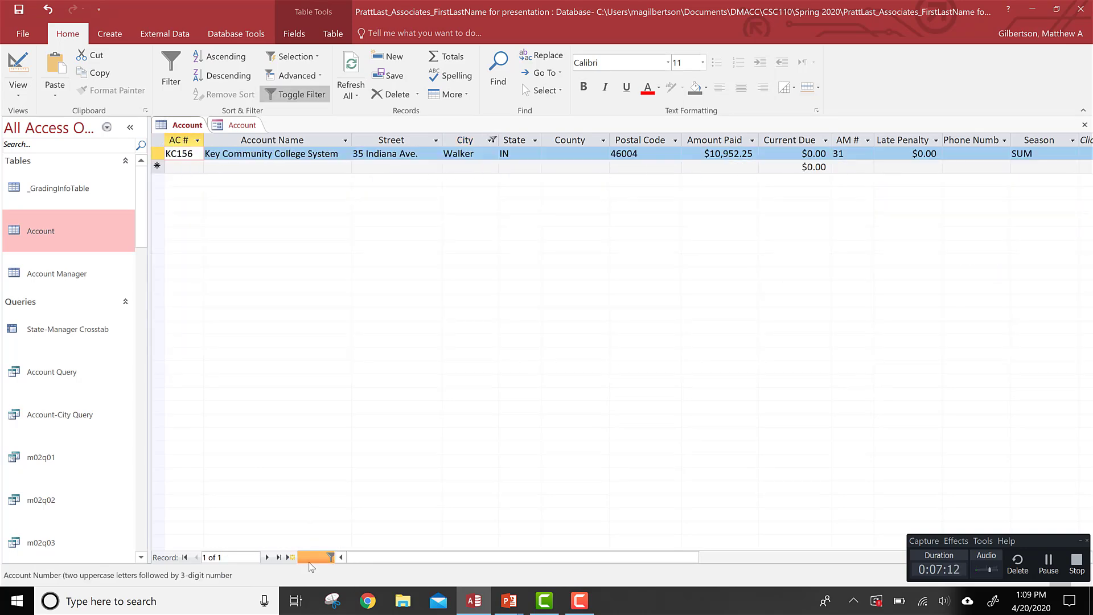
{"action": "left_click", "coordinate": [311, 558]}
{"action": "left_click", "coordinate": [310, 558]}
{"action": "left_click", "coordinate": [299, 96]}
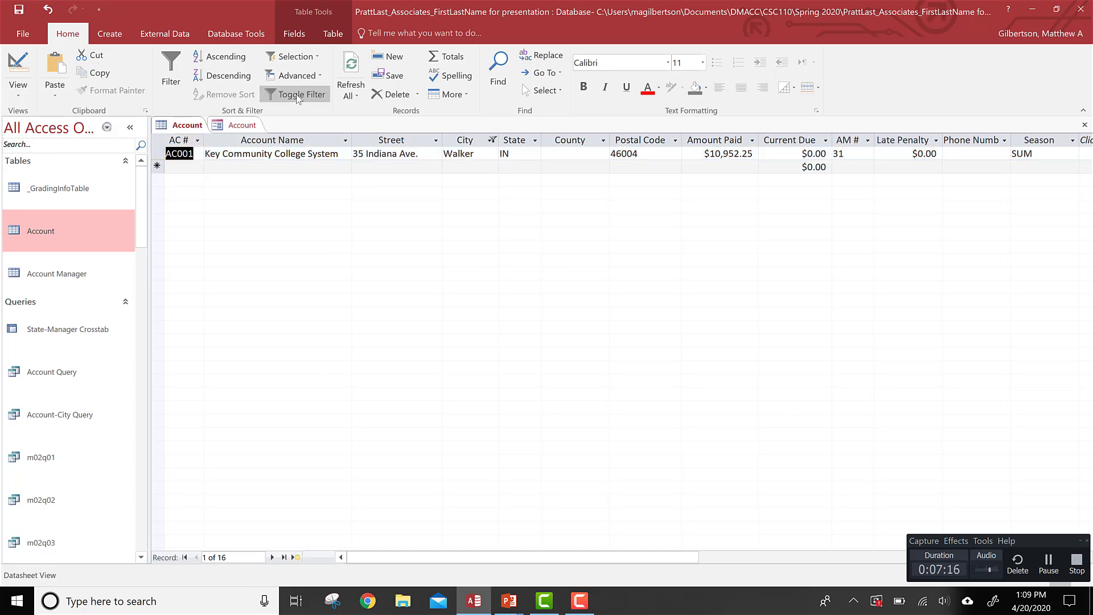
{"action": "left_click", "coordinate": [297, 97]}
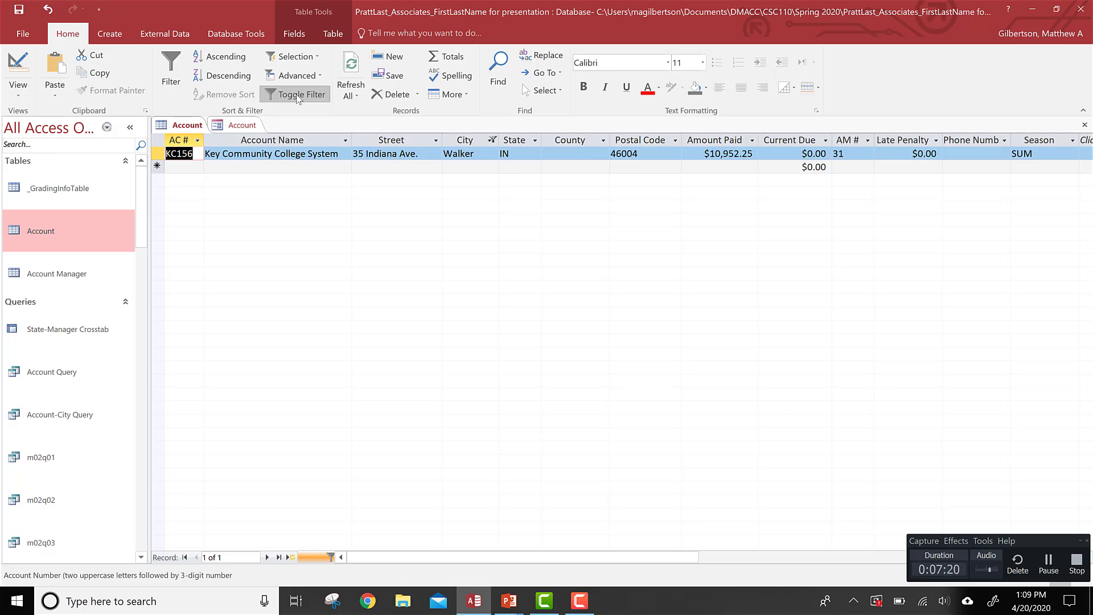
Switch to the PowerPoint slide show, advance to the slide "Filtering Records (3 of 4)", read it, and return to Access
{"action": "key", "text": "alt+Tab"}
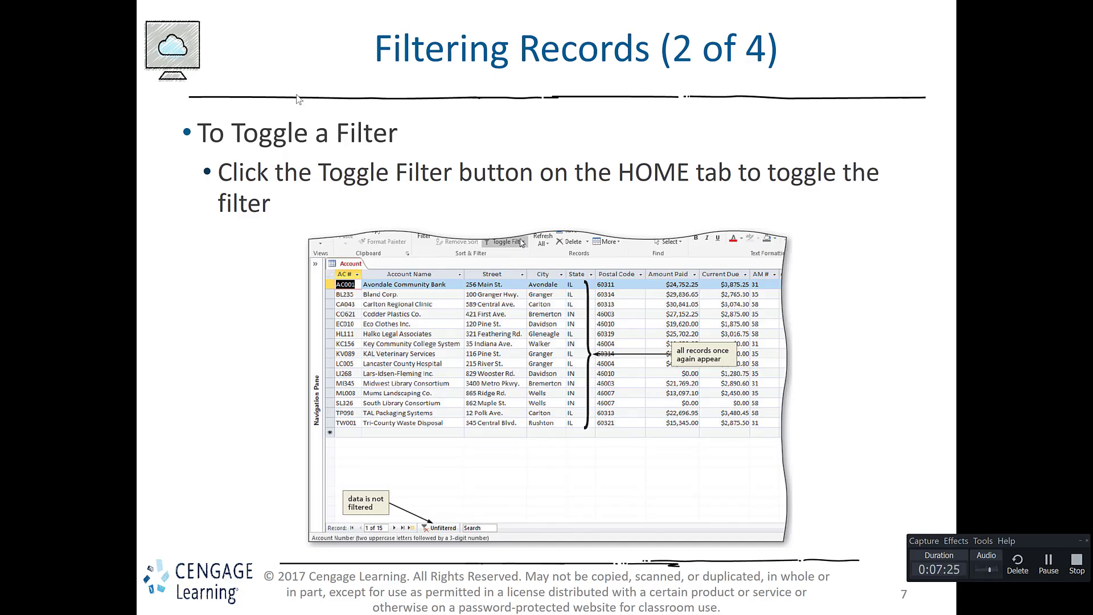
{"action": "key", "text": "Right"}
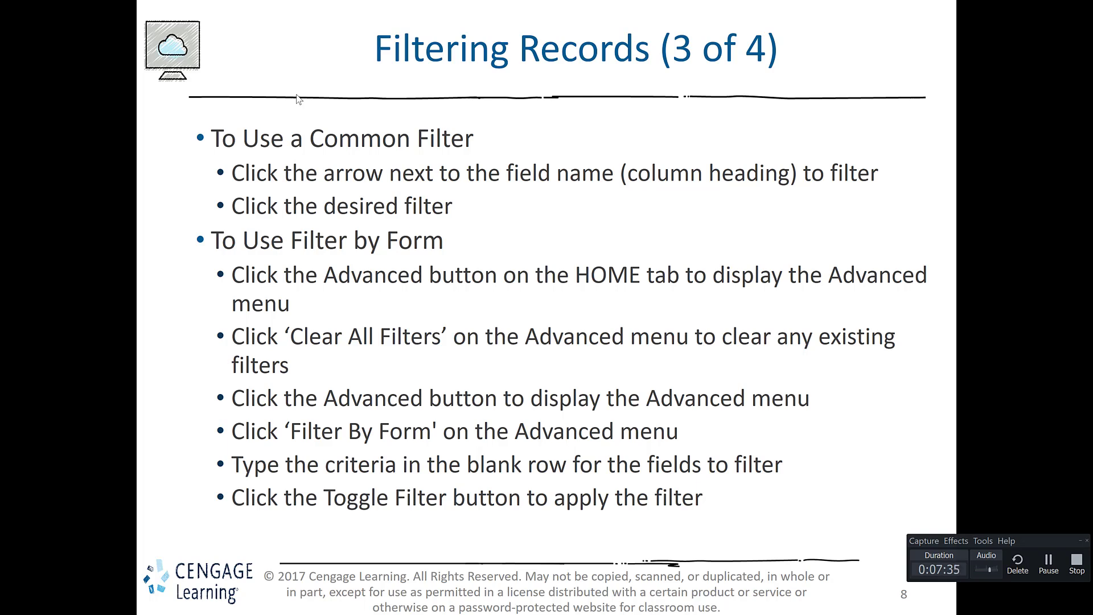
{"action": "key", "text": "alt+Tab"}
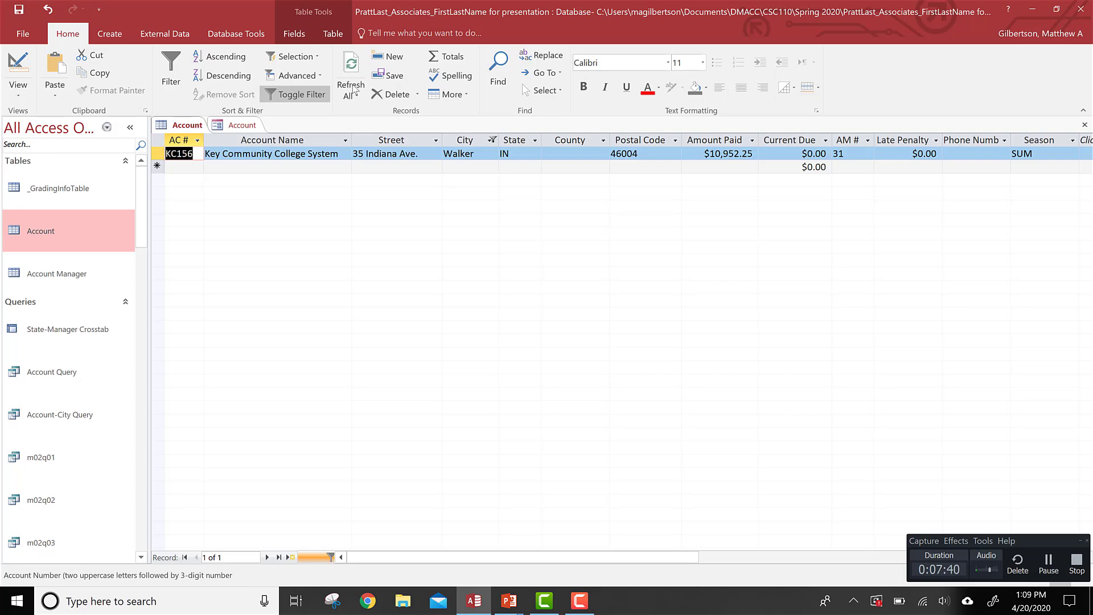
Clear all filters from the Account table and filter Account Name to only "Avondale Community Bank" and "Codder Plastics Co."
{"action": "left_click", "coordinate": [312, 73]}
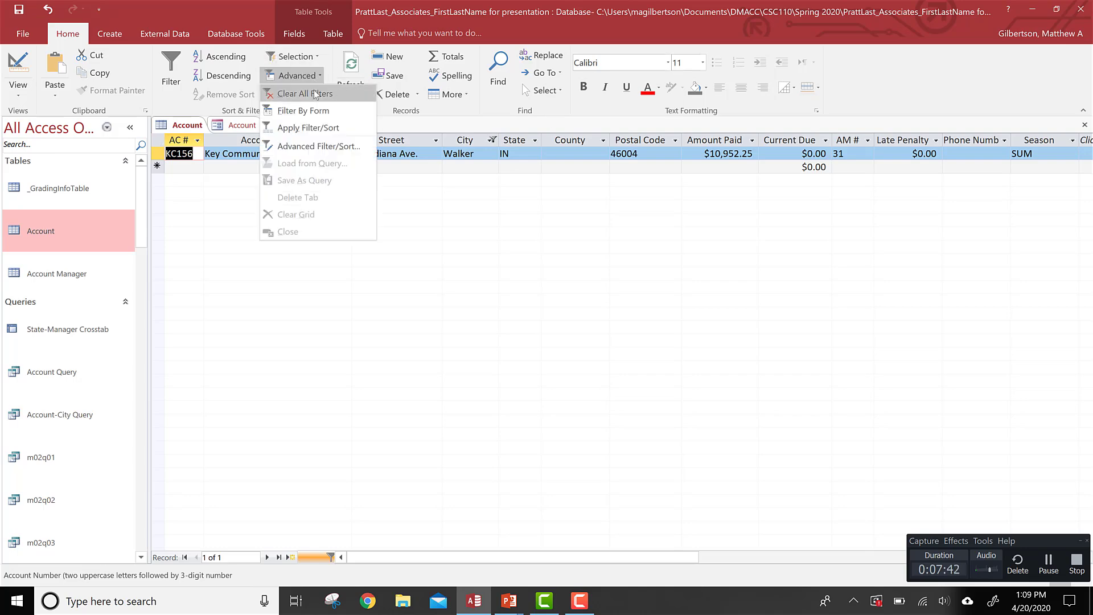
{"action": "left_click", "coordinate": [315, 95]}
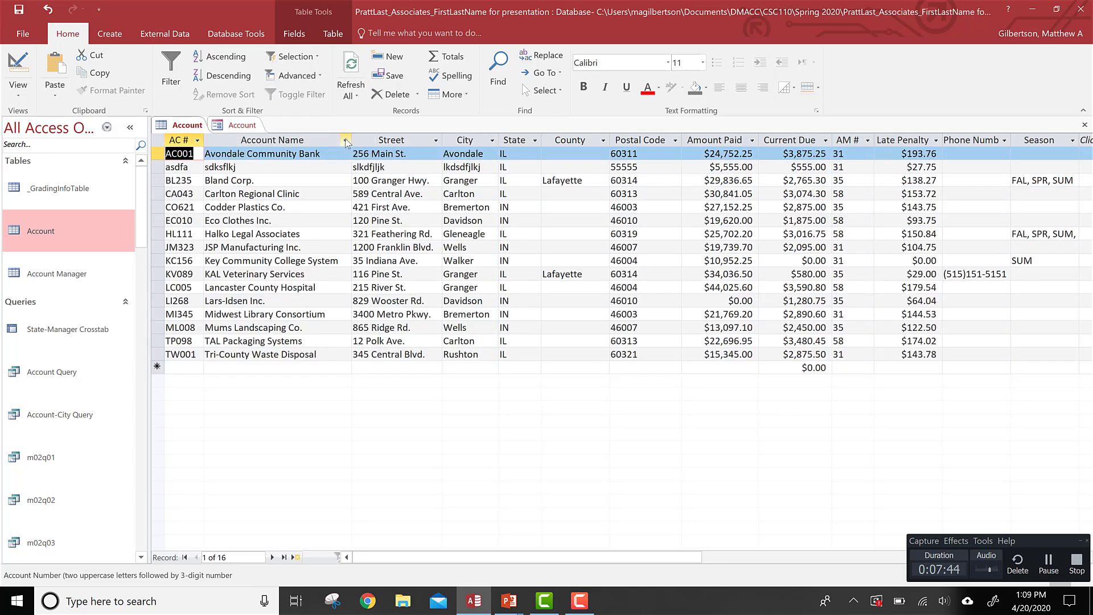
{"action": "left_click", "coordinate": [347, 141]}
{"action": "left_click", "coordinate": [345, 140]}
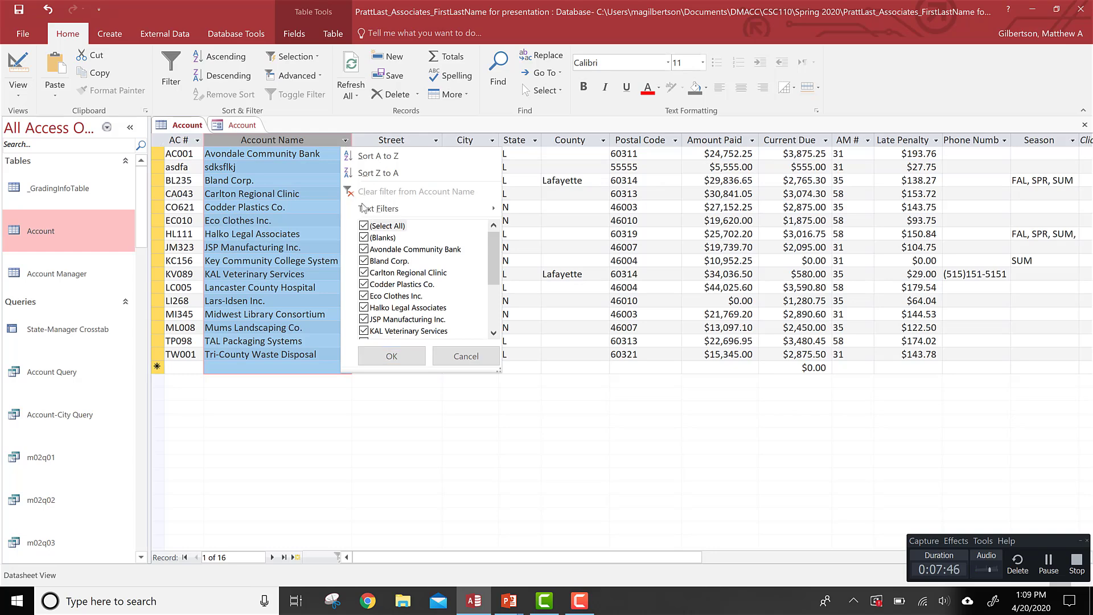
{"action": "scroll", "coordinate": [363, 270], "scroll_direction": "down", "scroll_amount": 3}
{"action": "scroll", "coordinate": [383, 236], "scroll_direction": "up", "scroll_amount": 3}
{"action": "mouse_move", "coordinate": [391, 215]}
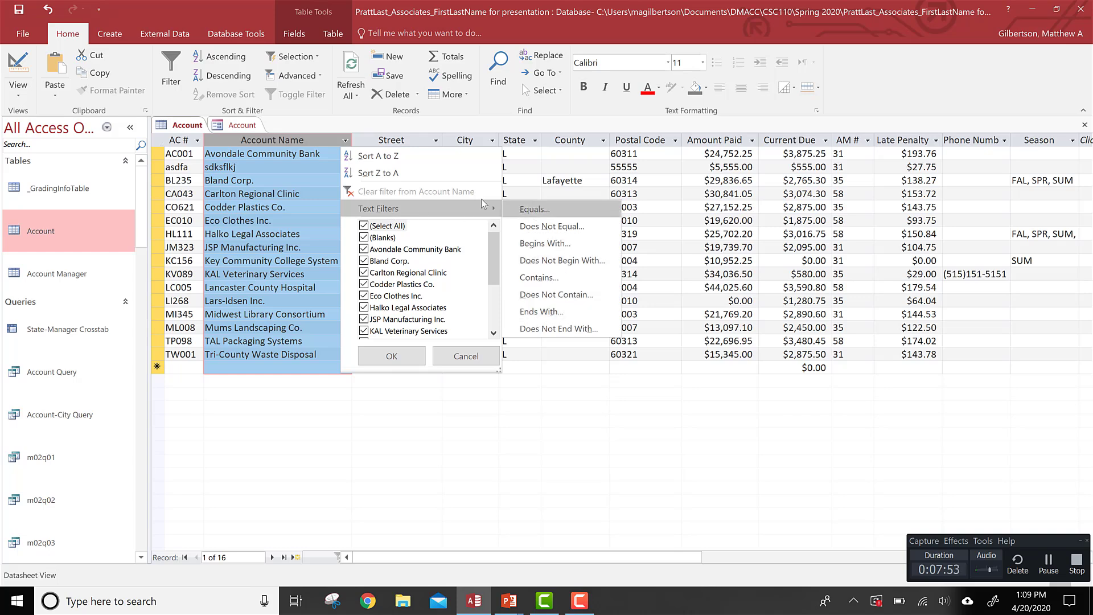
{"action": "left_click", "coordinate": [364, 249]}
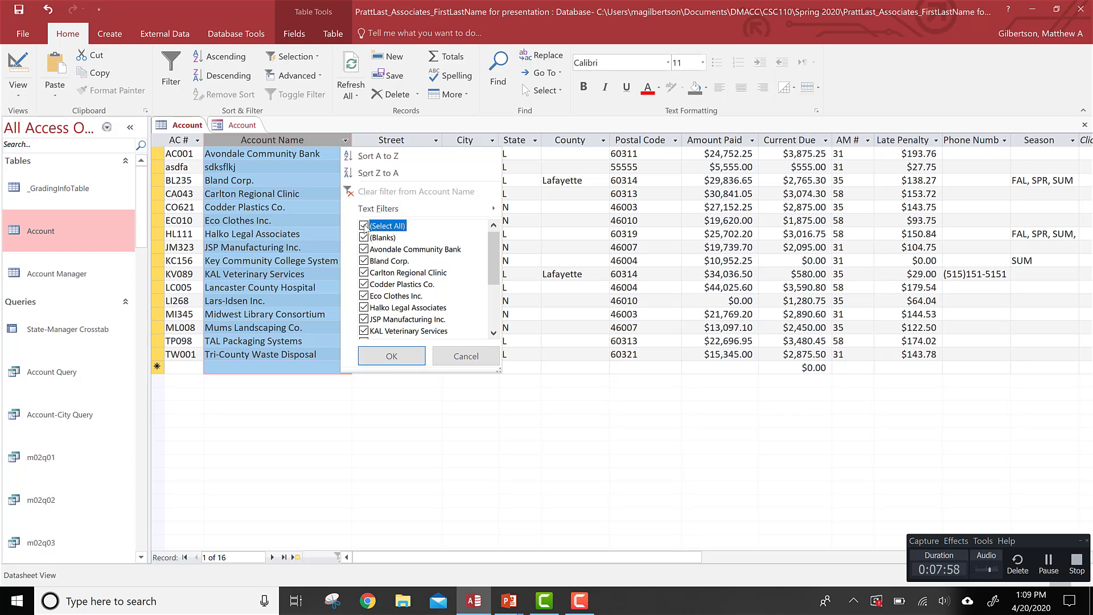
{"action": "left_click", "coordinate": [364, 249]}
{"action": "left_click", "coordinate": [363, 285]}
{"action": "left_click", "coordinate": [387, 362]}
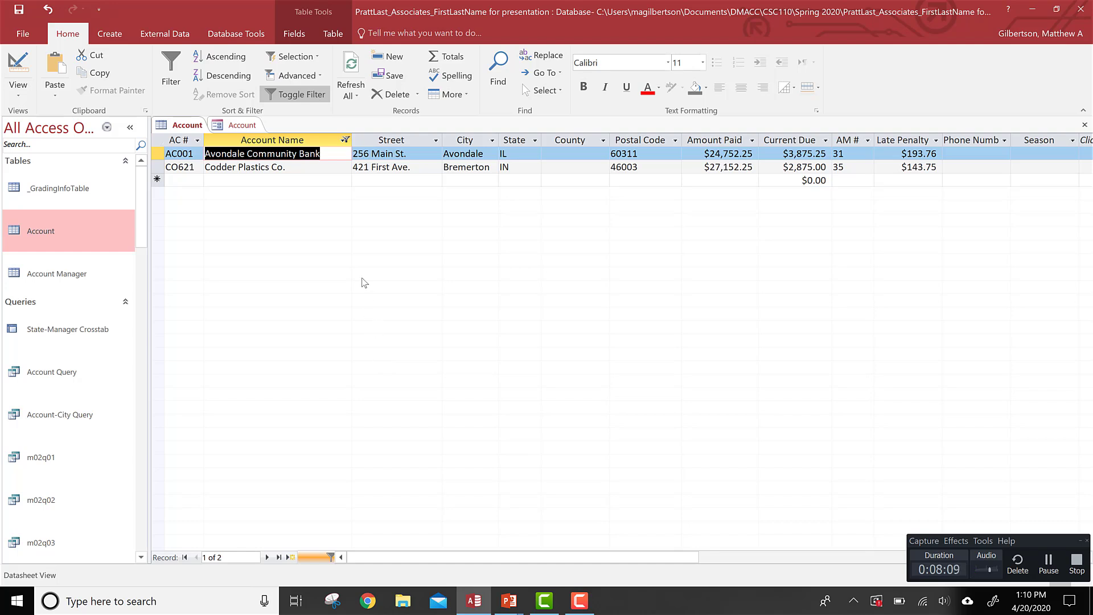
Toggle off the Account Name filter and filter the City column to only Avondale, Davidson and Granger
{"action": "left_click", "coordinate": [301, 95]}
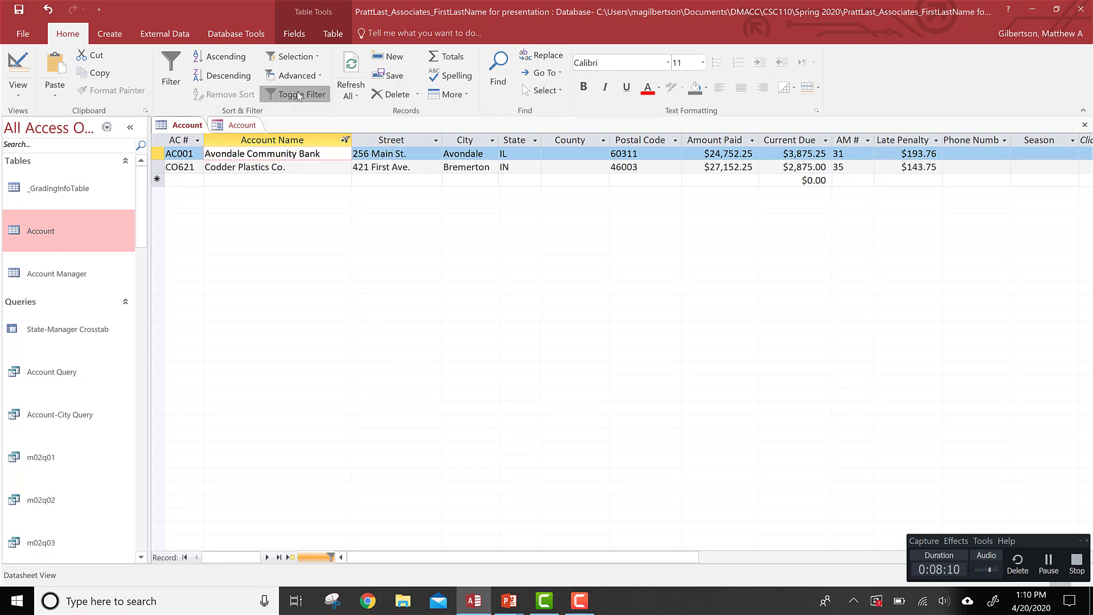
{"action": "left_click", "coordinate": [491, 141]}
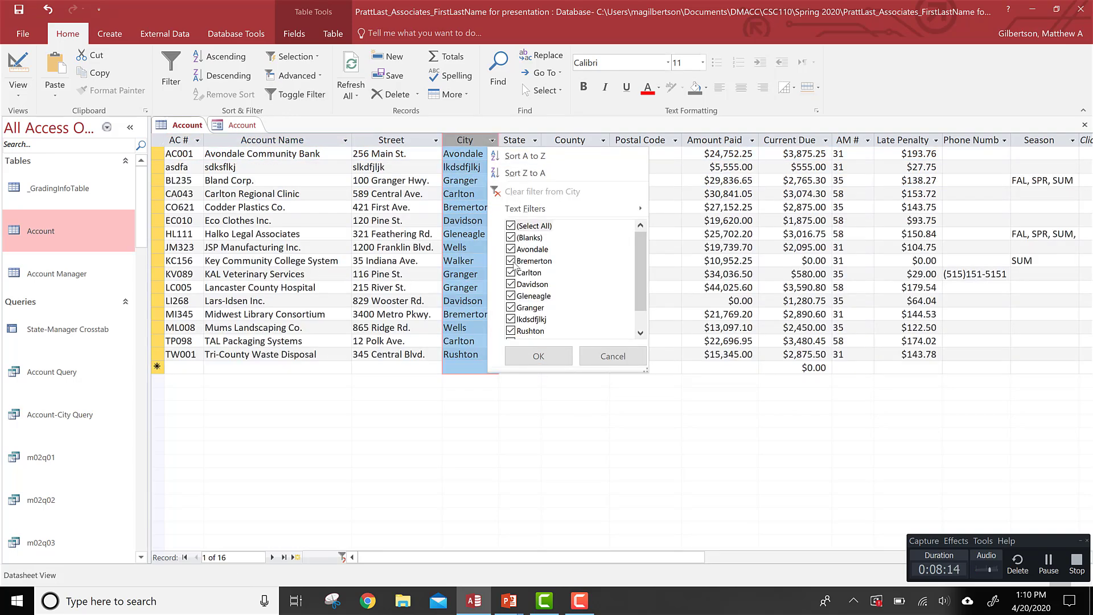
{"action": "left_click", "coordinate": [511, 226]}
{"action": "left_click", "coordinate": [511, 249]}
{"action": "left_click", "coordinate": [510, 284]}
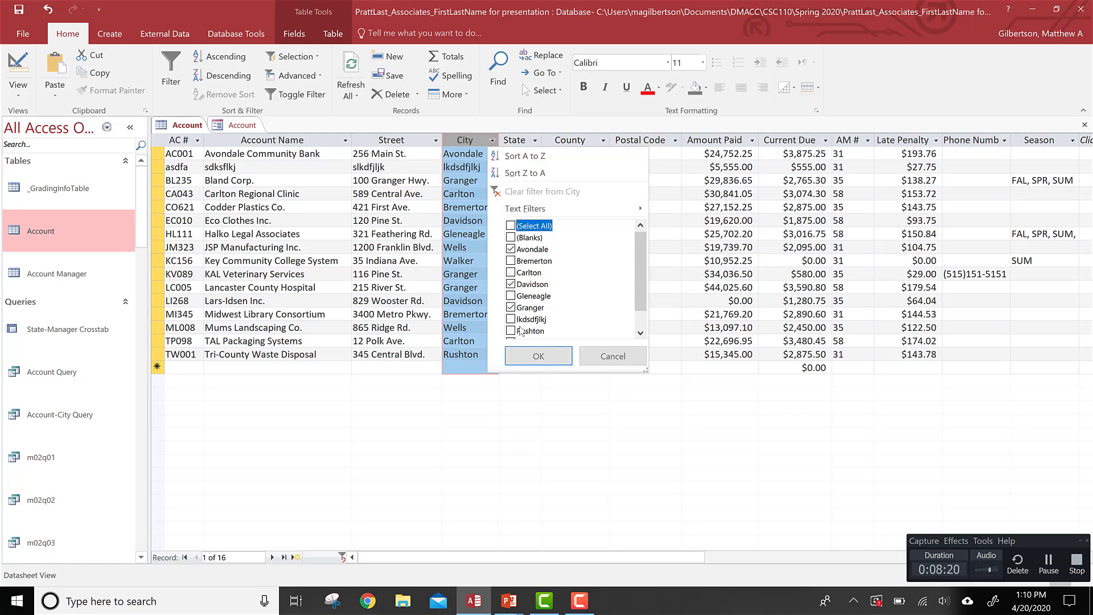
{"action": "left_click", "coordinate": [527, 357]}
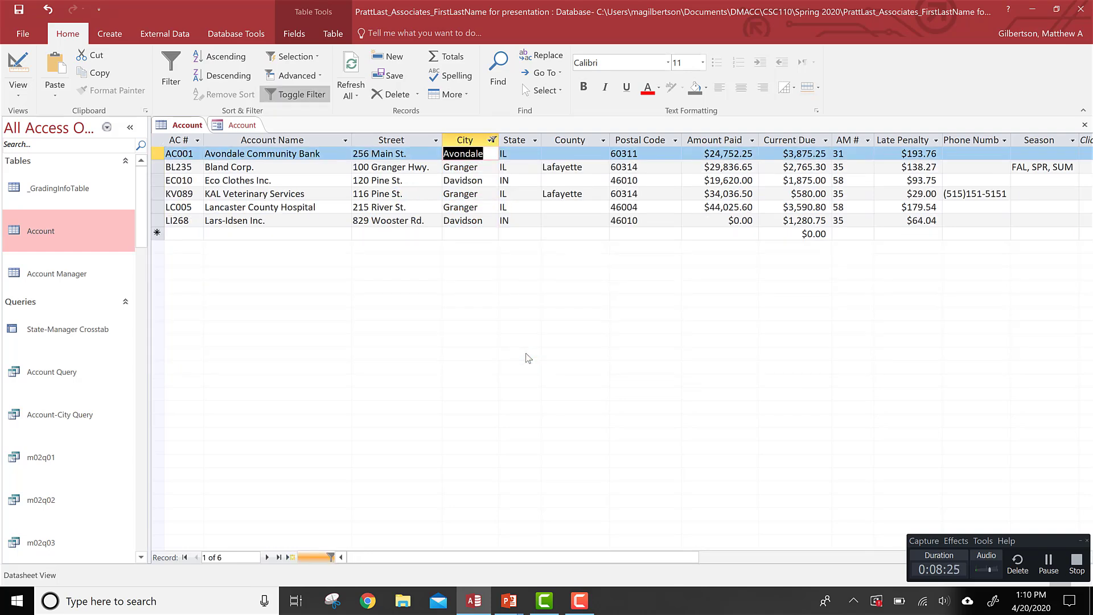
Check the Filter by Form instructions in the PowerPoint slide show, return to Access, and clear all filters from the Account table
{"action": "key", "text": "alt+Tab"}
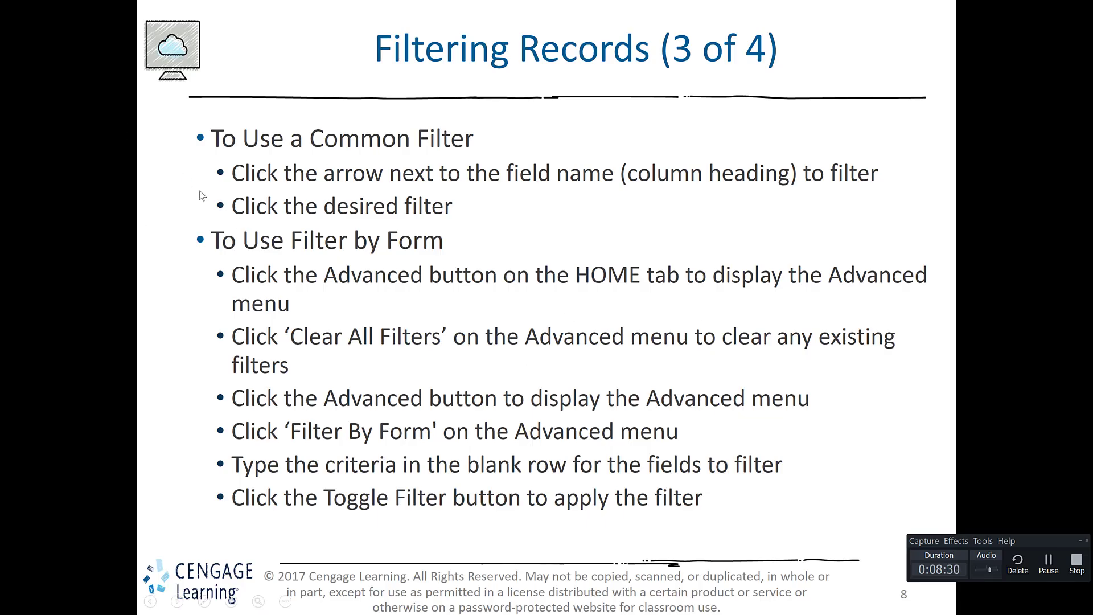
{"action": "key", "text": "alt+Tab"}
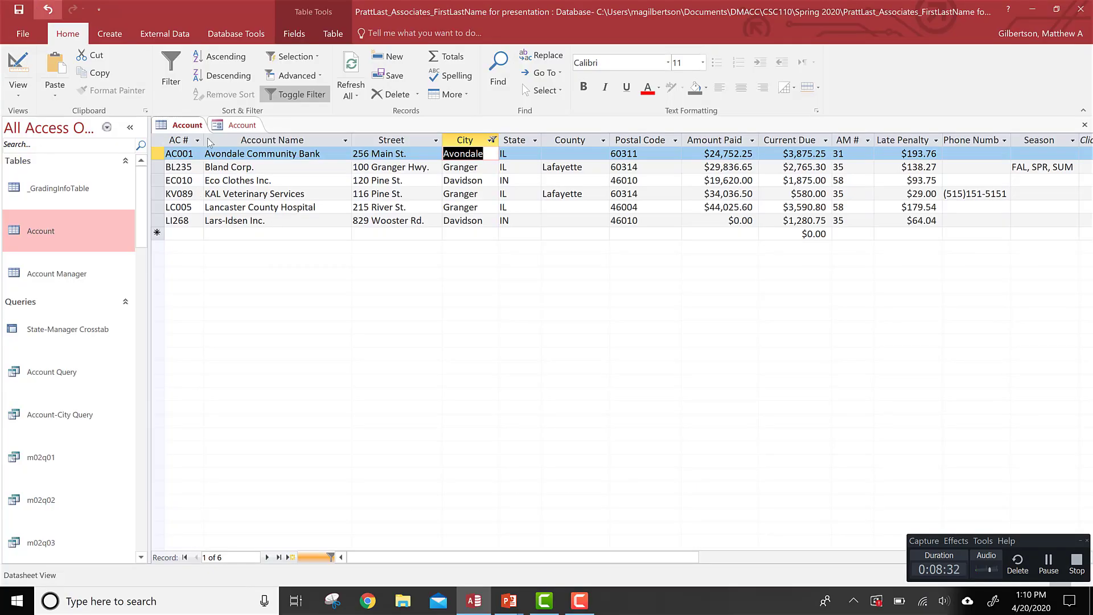
{"action": "left_click", "coordinate": [297, 82]}
{"action": "left_click", "coordinate": [299, 94]}
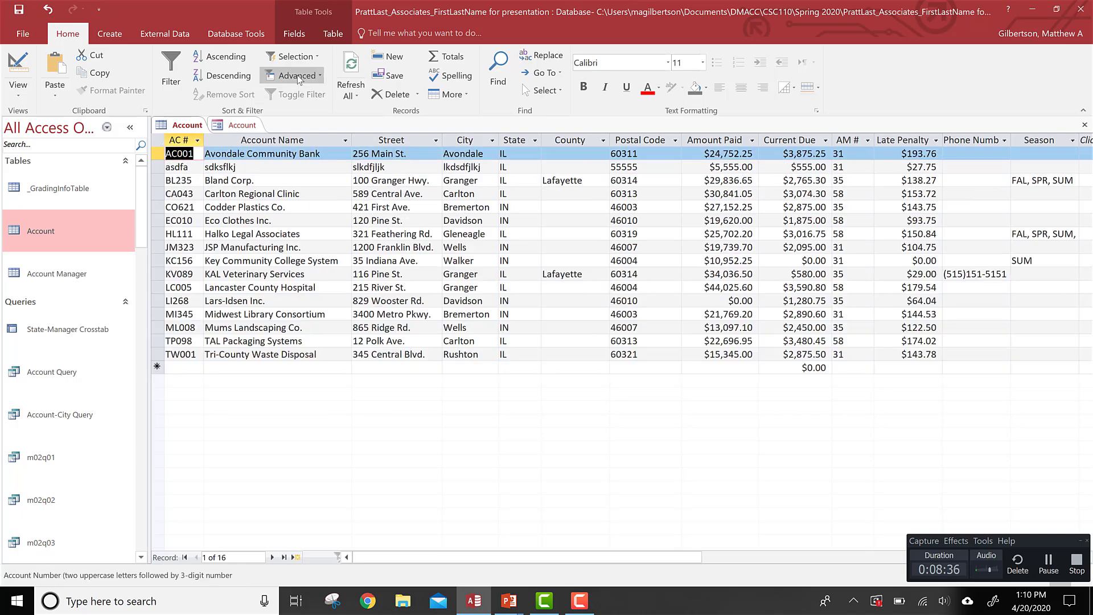
Use Filter By Form on the Account table to show records with City "Davidson" and Amount Paid >200
{"action": "left_click", "coordinate": [298, 76]}
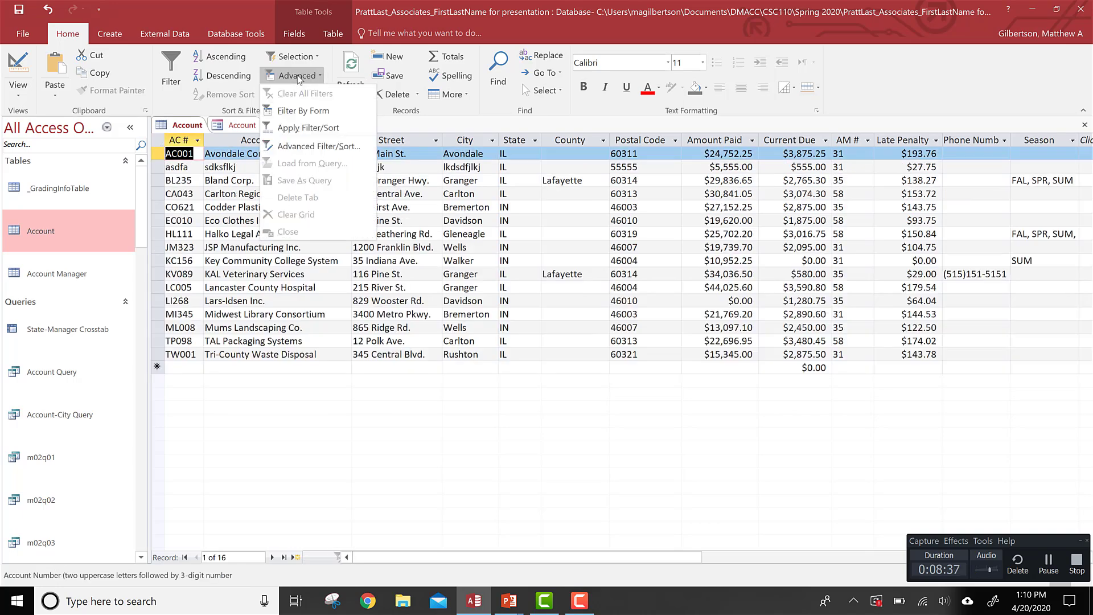
{"action": "left_click", "coordinate": [297, 112]}
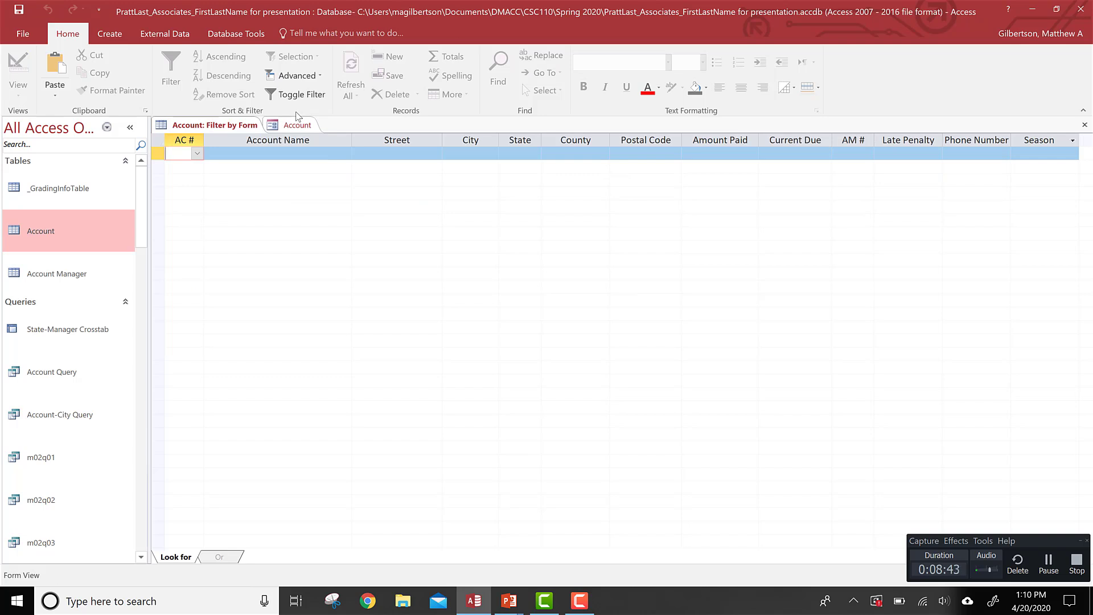
{"action": "left_click", "coordinate": [307, 155]}
{"action": "left_click", "coordinate": [343, 154]}
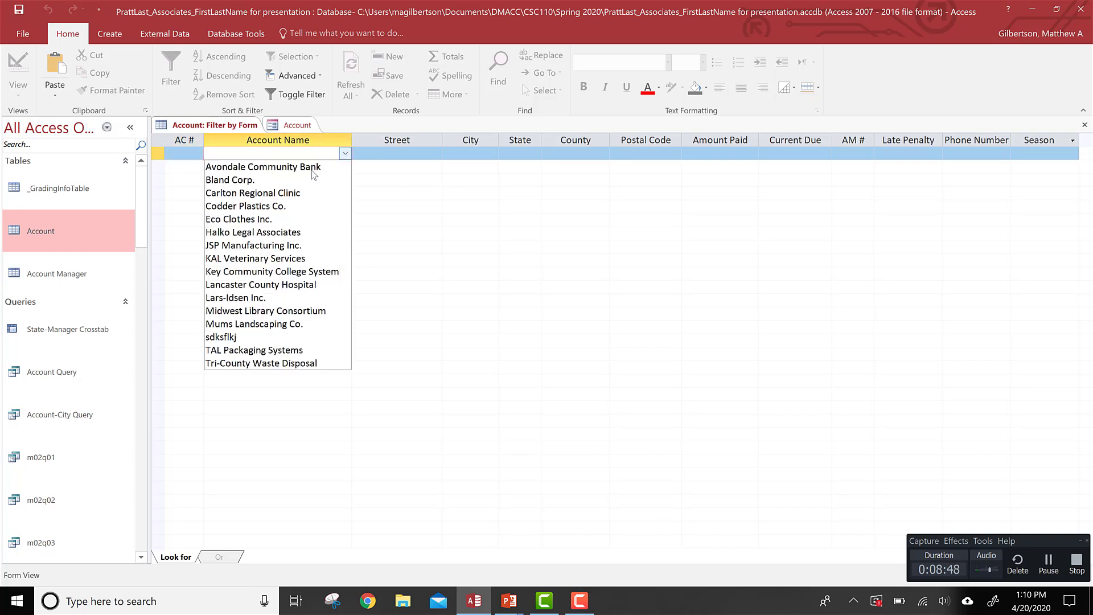
{"action": "left_click", "coordinate": [478, 154]}
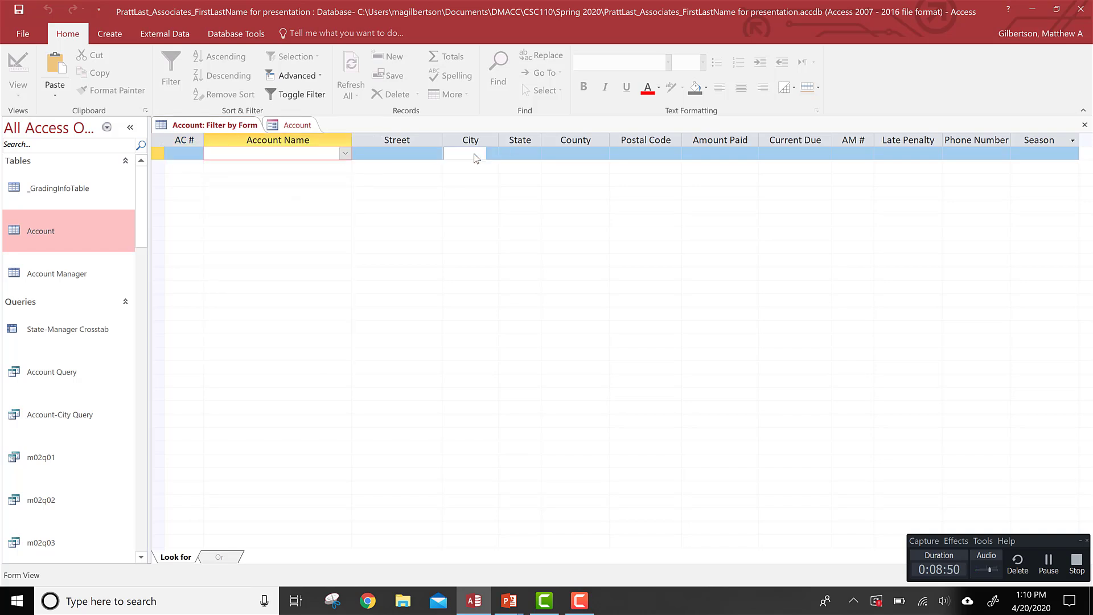
{"action": "left_click", "coordinate": [493, 155]}
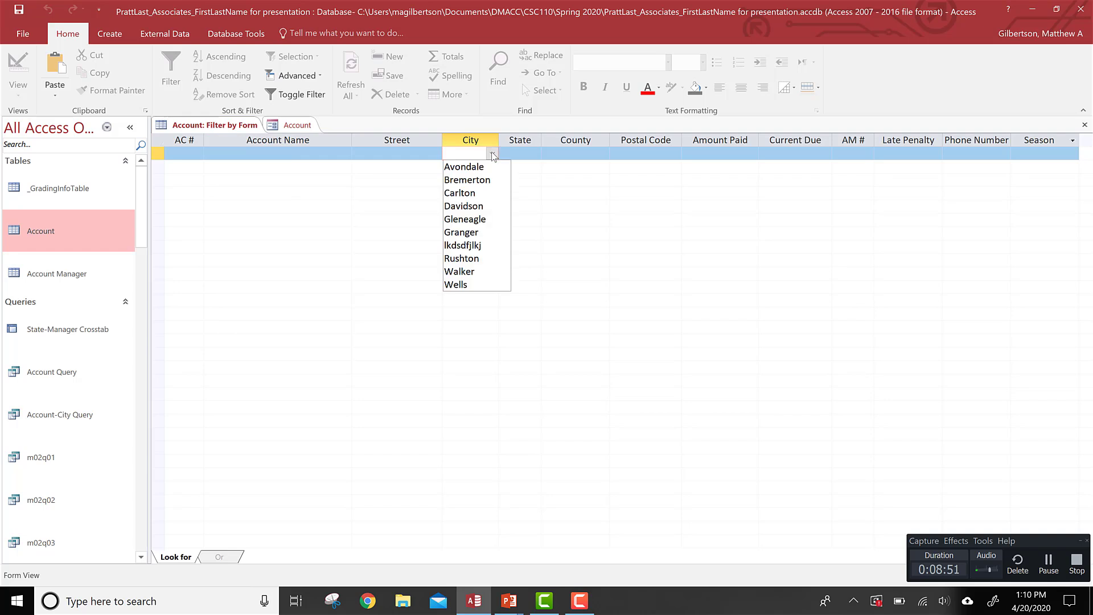
{"action": "left_click", "coordinate": [466, 206]}
{"action": "left_click", "coordinate": [740, 153]}
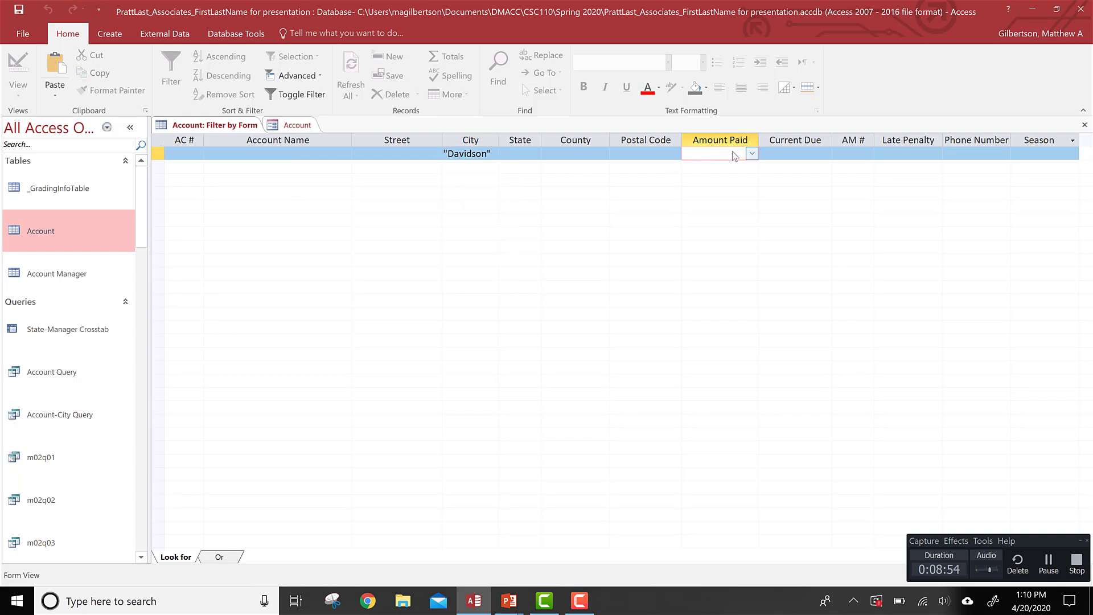
{"action": "type", "text": ">200"}
{"action": "key", "text": "Tab"}
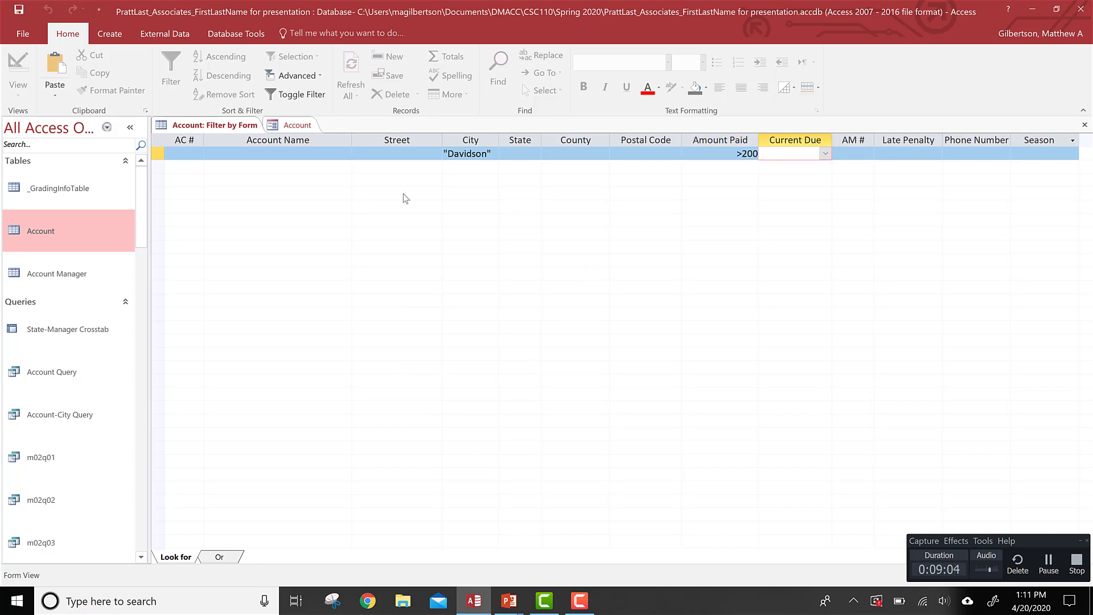
{"action": "left_click", "coordinate": [302, 98]}
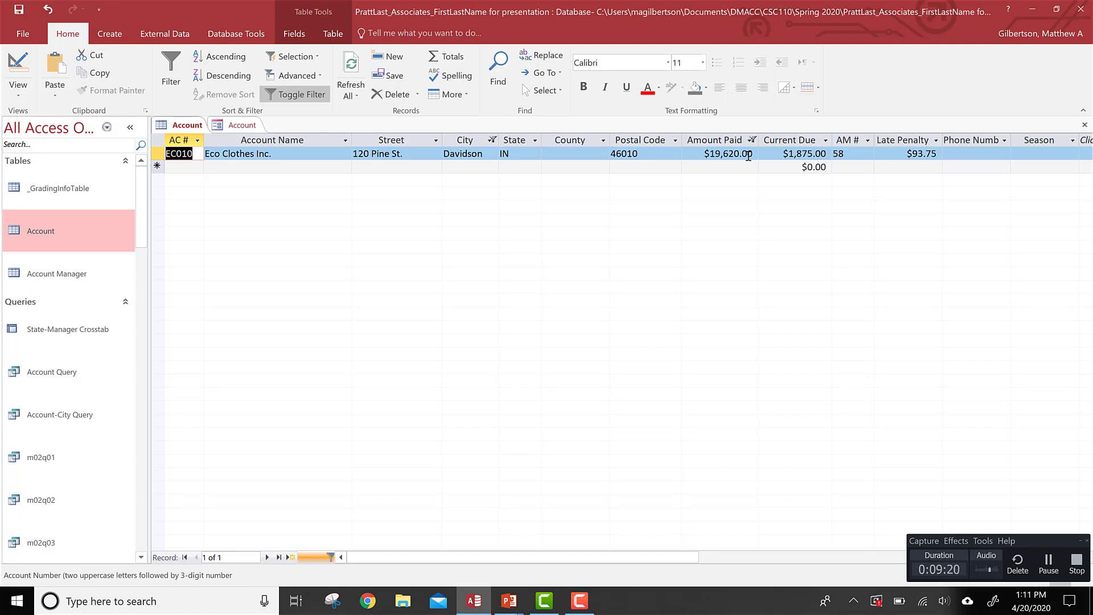
Switch to the PowerPoint slide show, read on through "Changing the Database Structure (1 of 3)", and return to Access
{"action": "key", "text": "alt+Tab"}
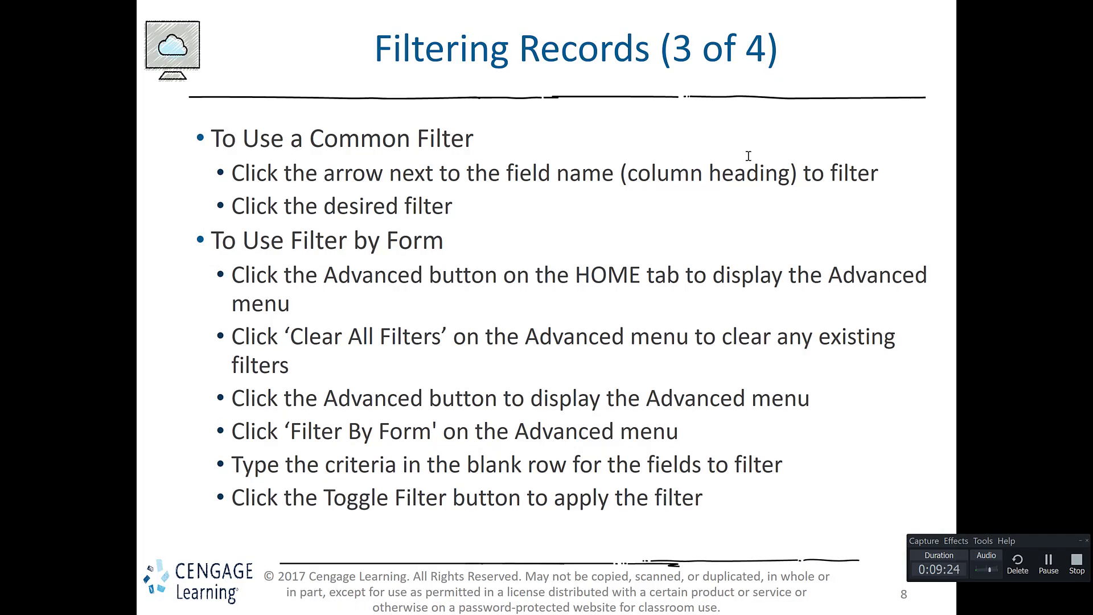
{"action": "key", "text": "Right"}
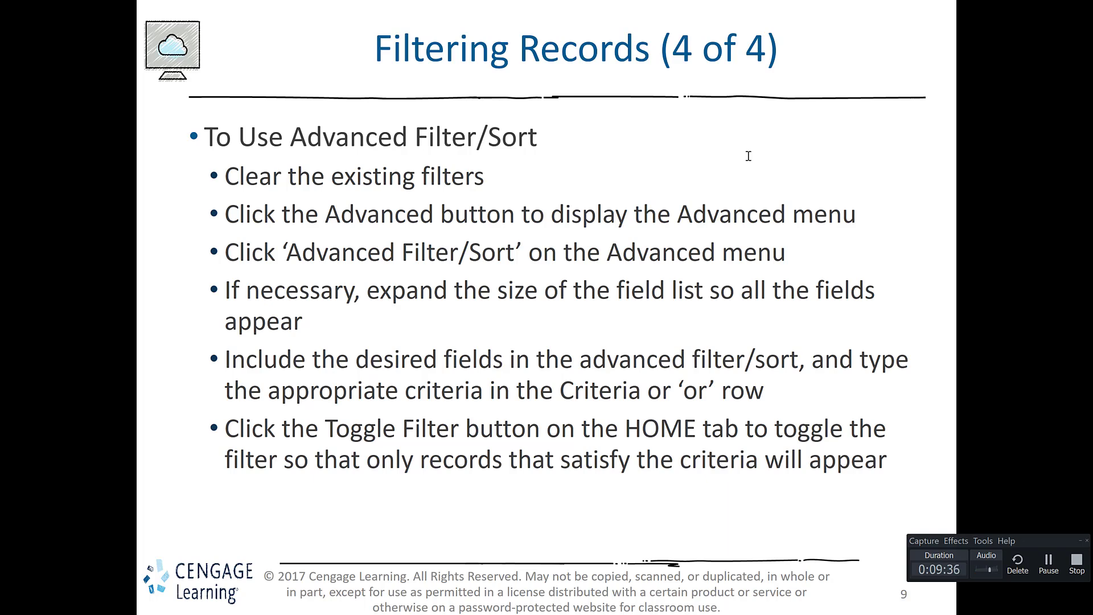
{"action": "key", "text": "Right"}
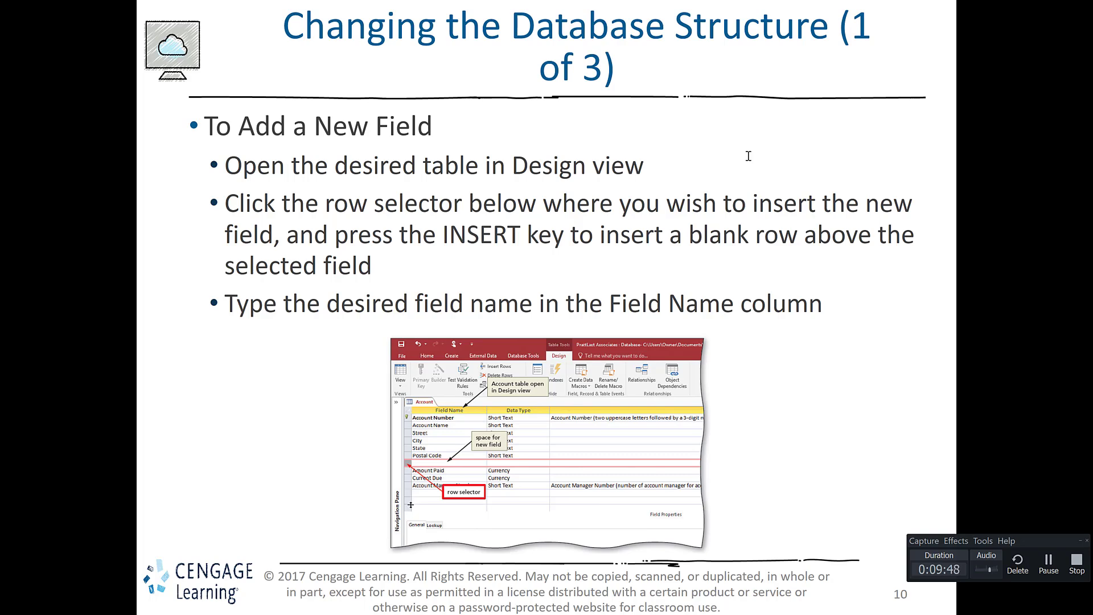
{"action": "key", "text": "alt+Tab"}
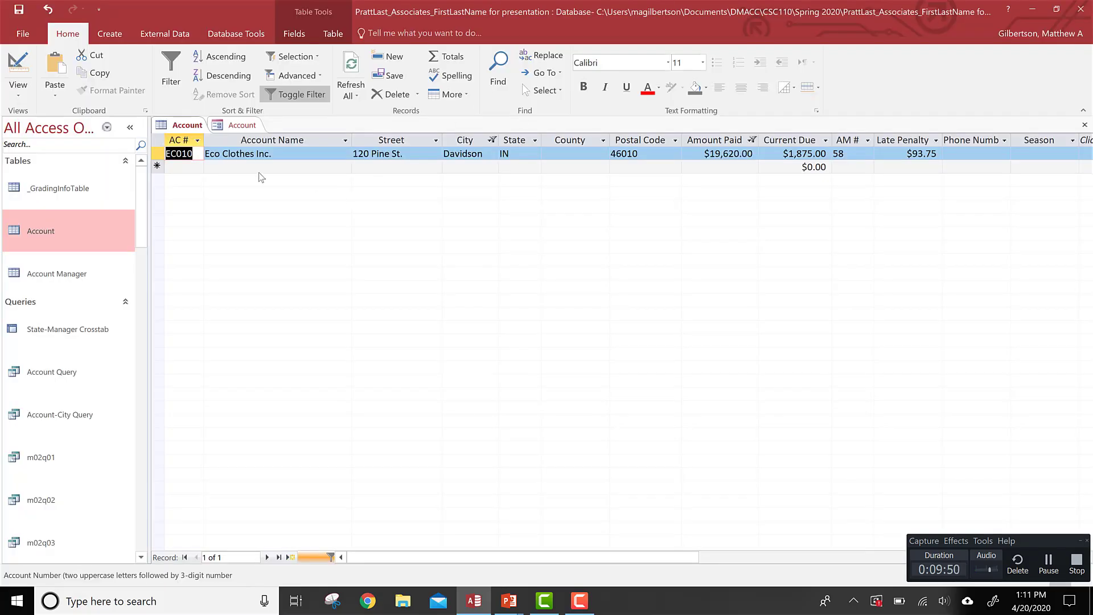
Close the Account form without saving its design changes, and clear all filters from the Account table
{"action": "left_click", "coordinate": [242, 126]}
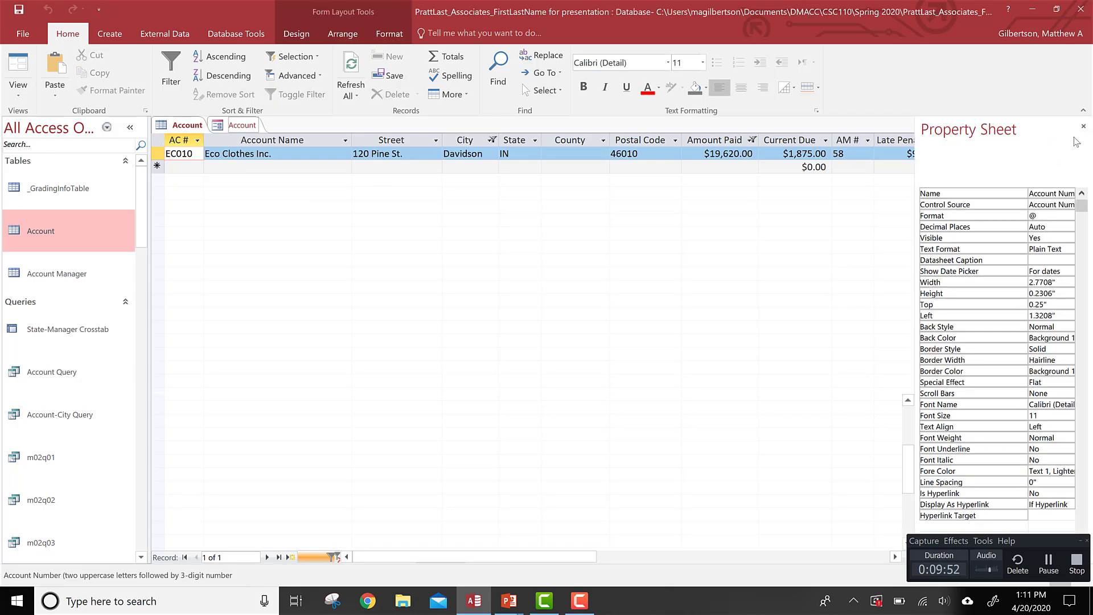
{"action": "left_click", "coordinate": [906, 125]}
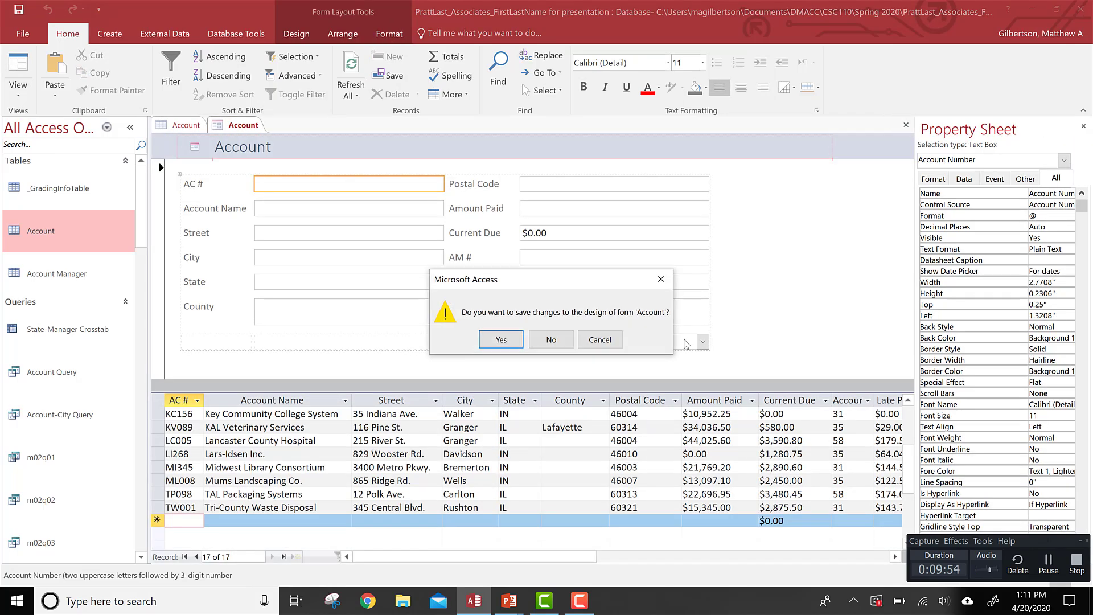
{"action": "left_click", "coordinate": [557, 339]}
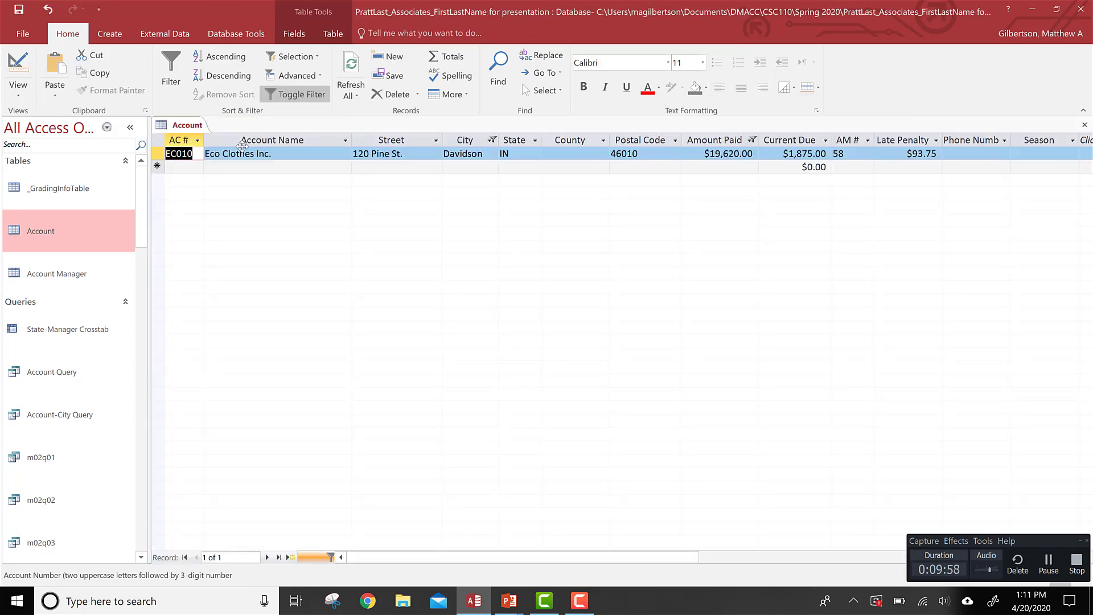
{"action": "left_click", "coordinate": [302, 79]}
{"action": "left_click", "coordinate": [301, 93]}
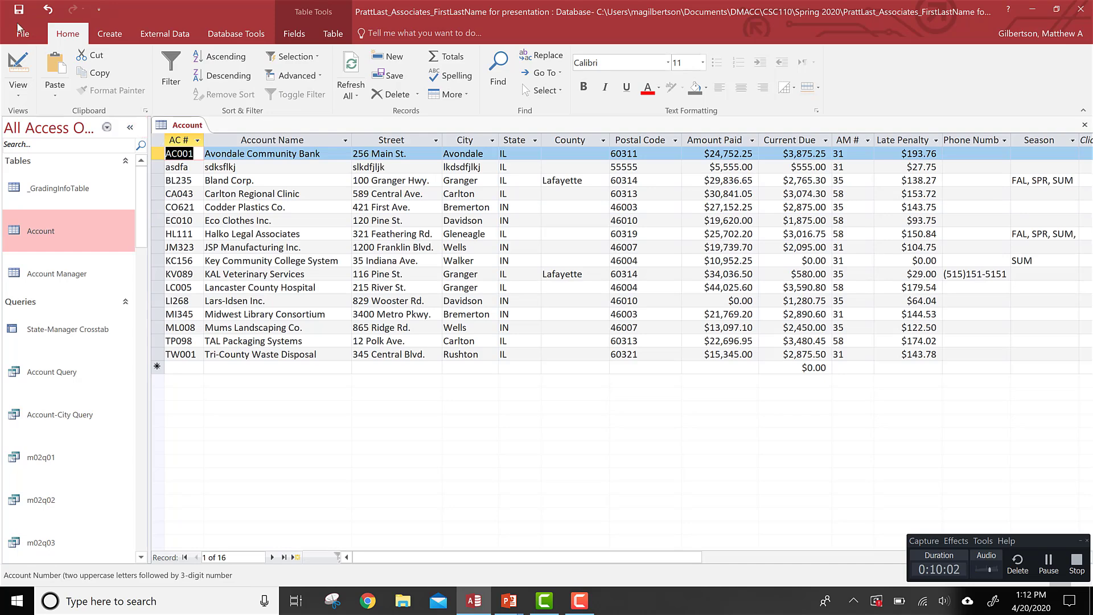
In the Account table's Design view, insert a Short Text field named Favorite Color above Current Due, and save the table in Datasheet view
{"action": "left_click", "coordinate": [17, 69]}
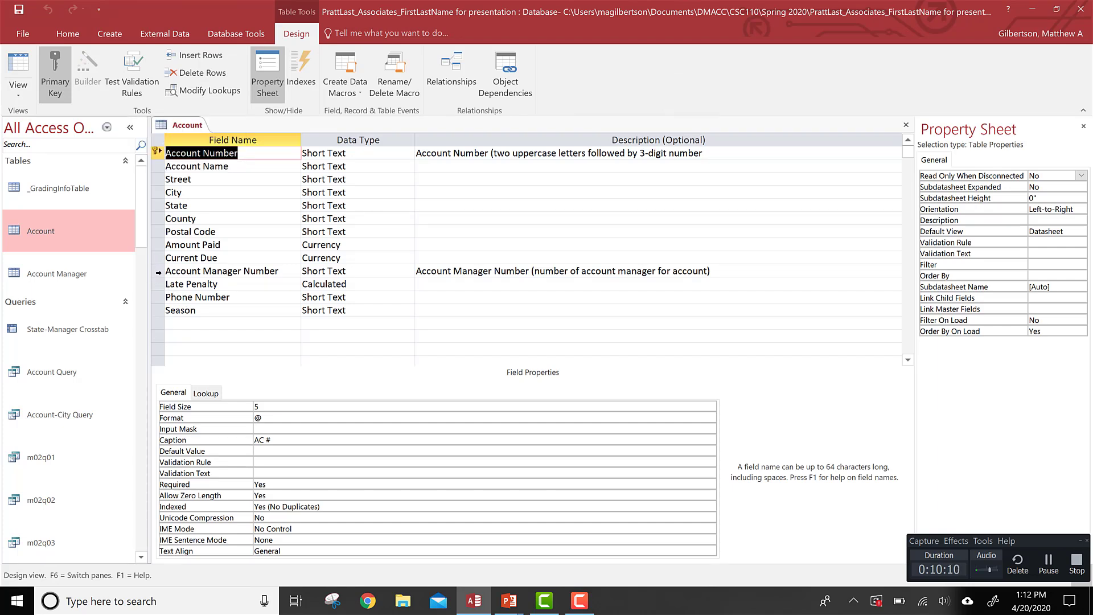
{"action": "left_click", "coordinate": [159, 257]}
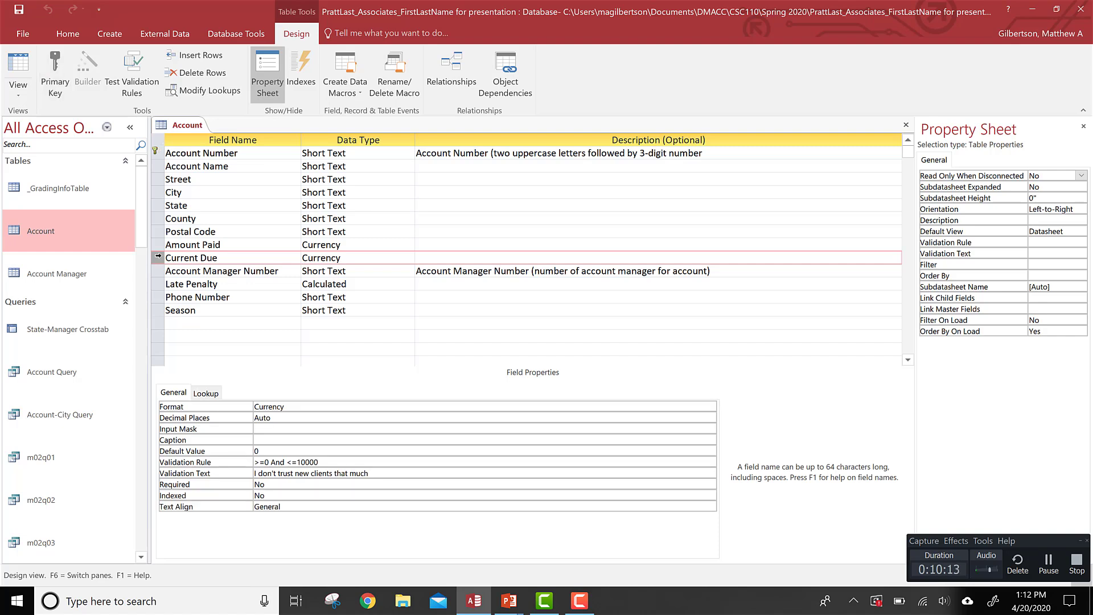
{"action": "right_click", "coordinate": [160, 258]}
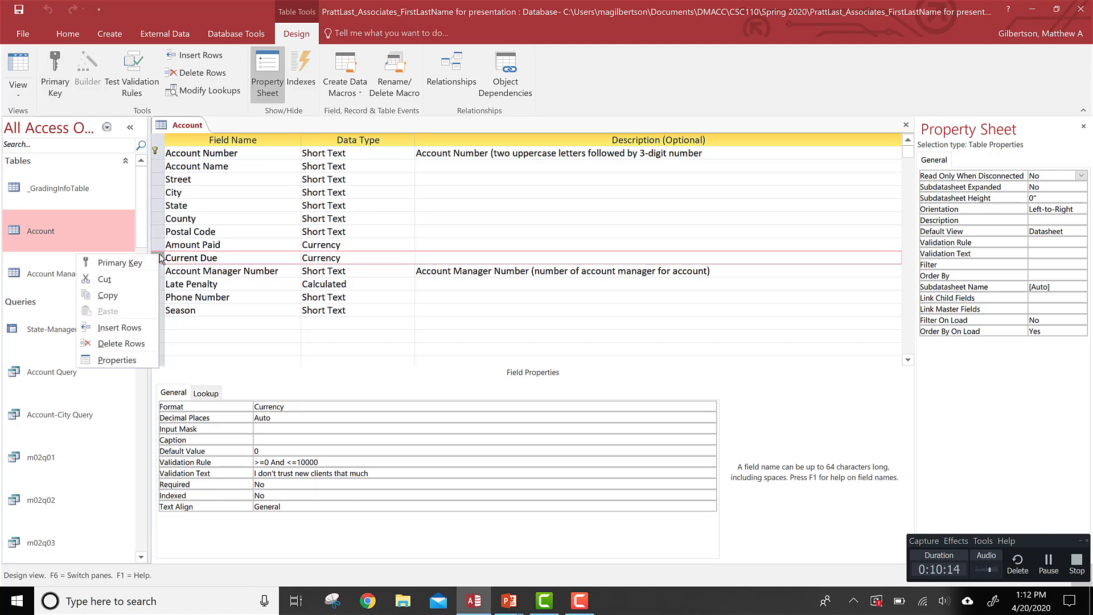
{"action": "left_click", "coordinate": [129, 334]}
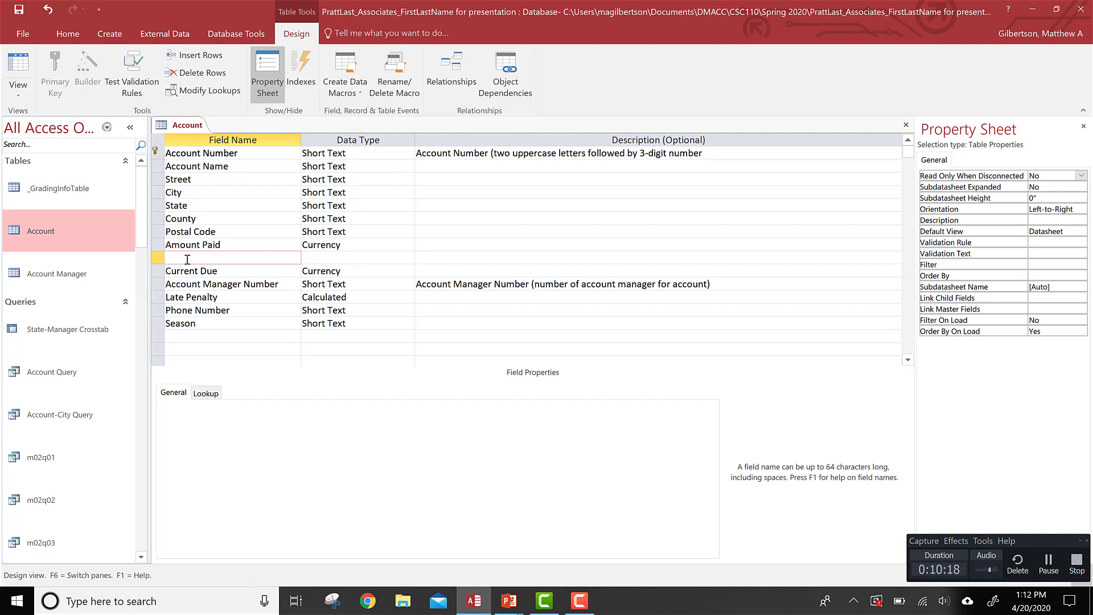
{"action": "type", "text": "Favorite Color"}
{"action": "key", "text": "Tab"}
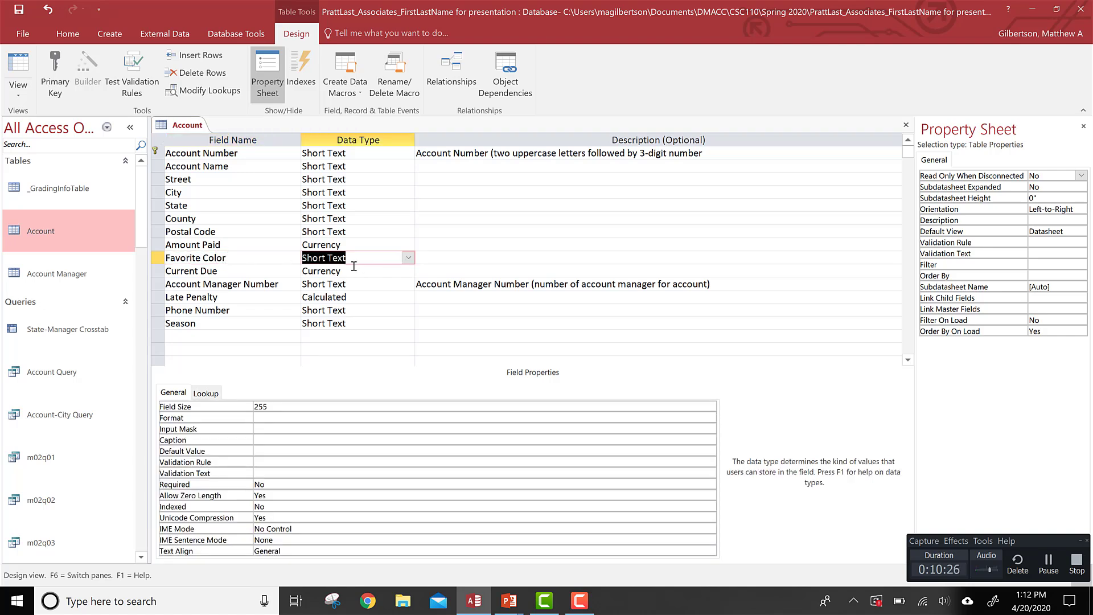
{"action": "left_click", "coordinate": [220, 270]}
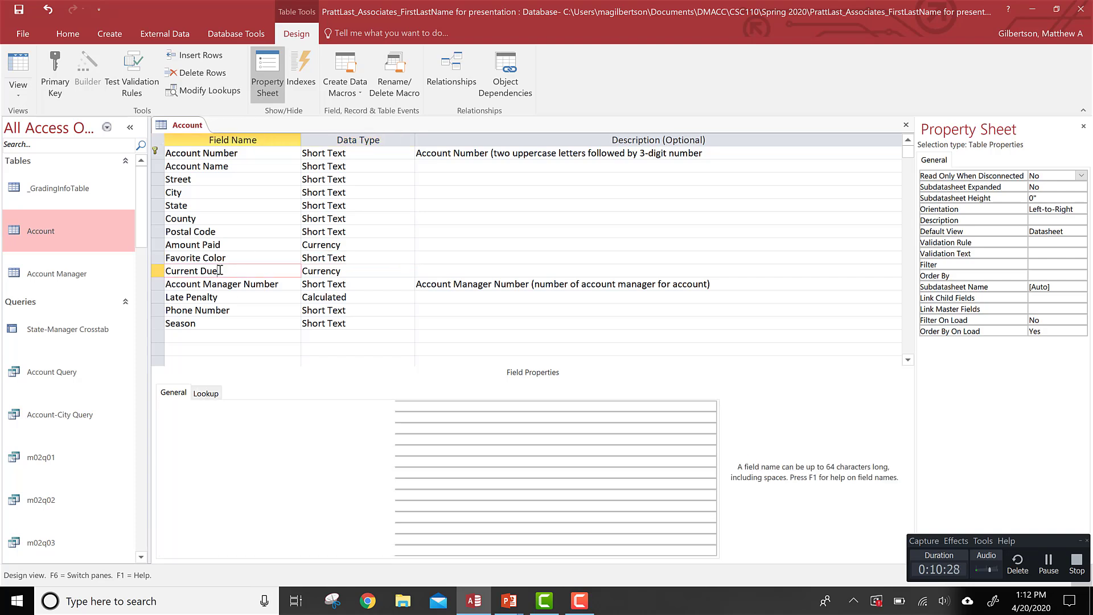
{"action": "left_click", "coordinate": [29, 62]}
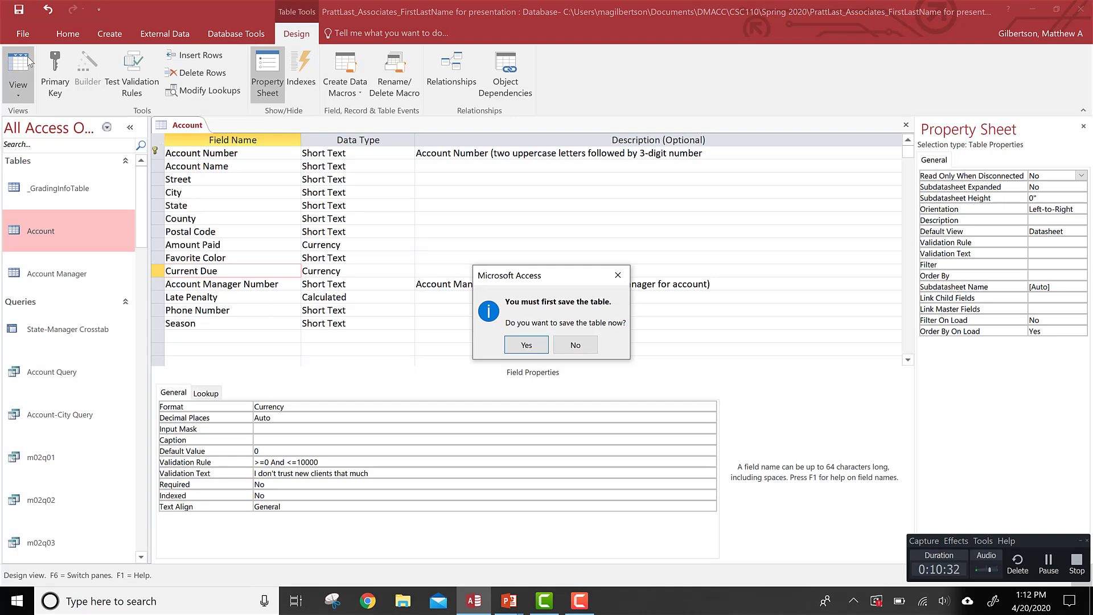
{"action": "key", "text": "Return"}
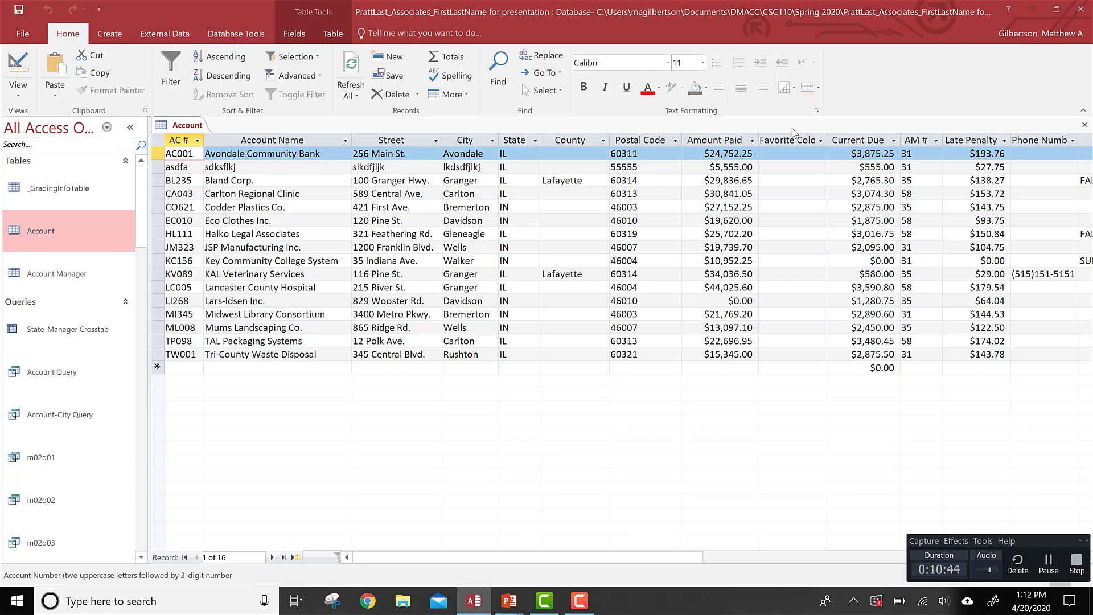
Switch to the PowerPoint slide show, read "Changing the Database Structure (2 of 3)" on creating a lookup field, and return to Access
{"action": "key", "text": "alt+Tab"}
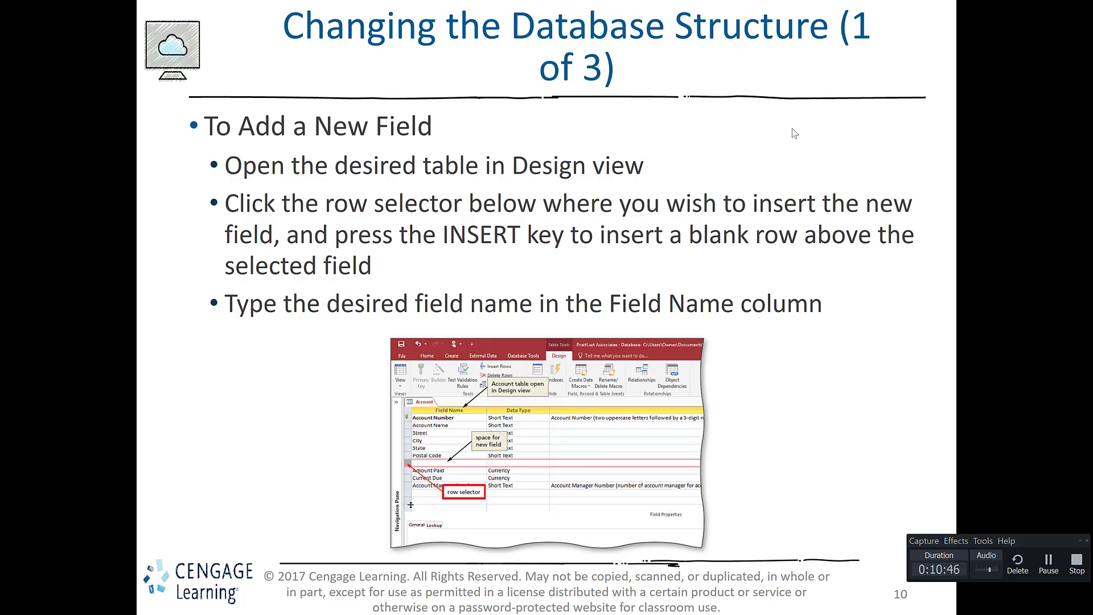
{"action": "key", "text": "Right"}
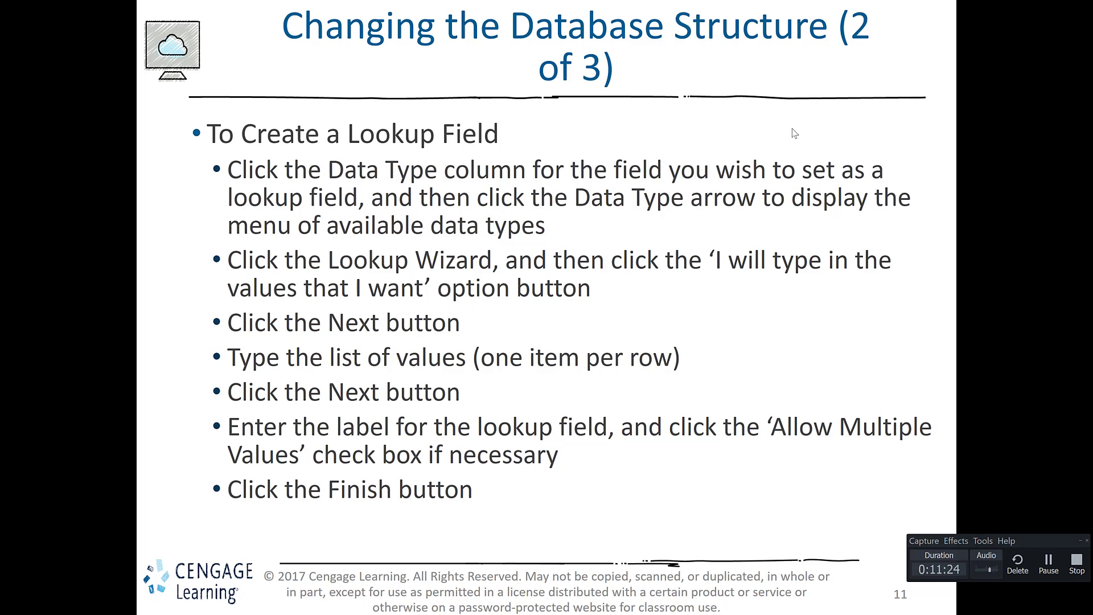
{"action": "key", "text": "alt+Tab"}
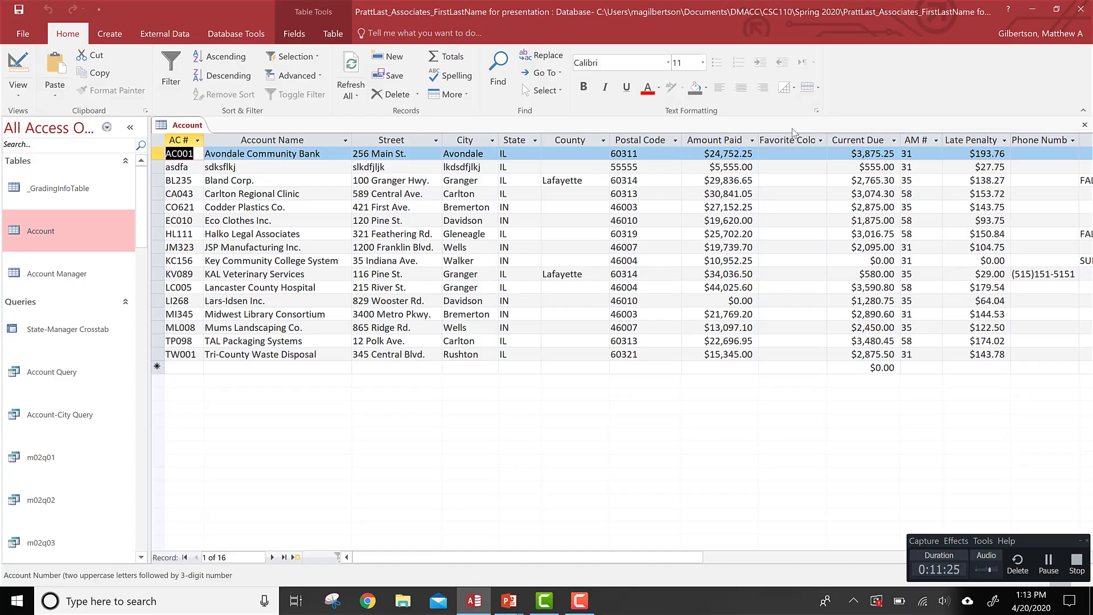
Start the Lookup Wizard for the Favorite Color field in the Account table's design, choosing to type in the values
{"action": "left_click", "coordinate": [19, 71]}
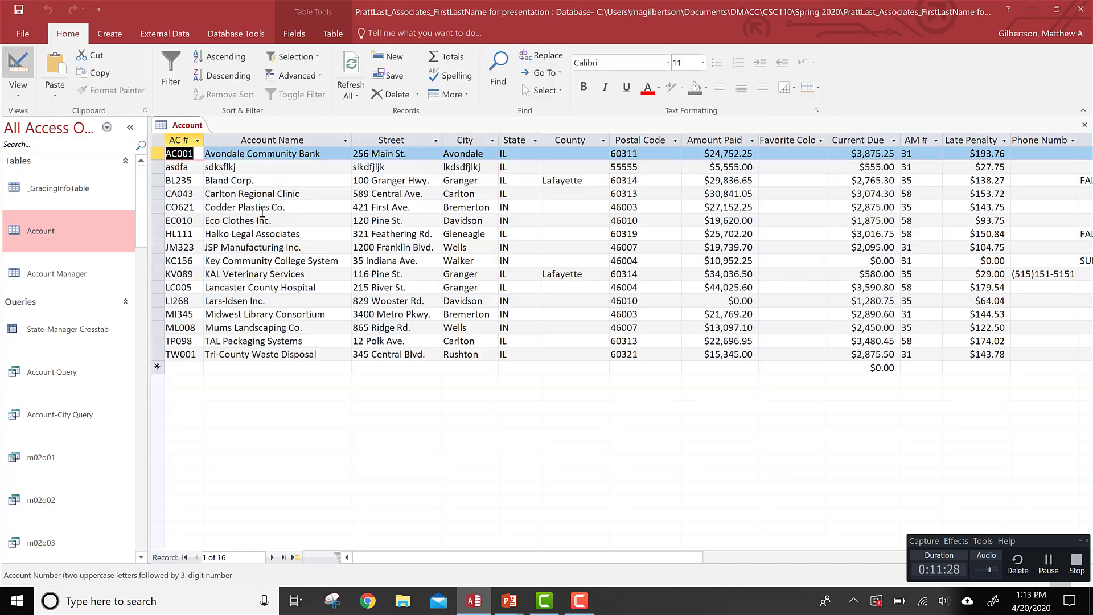
{"action": "left_click", "coordinate": [18, 73]}
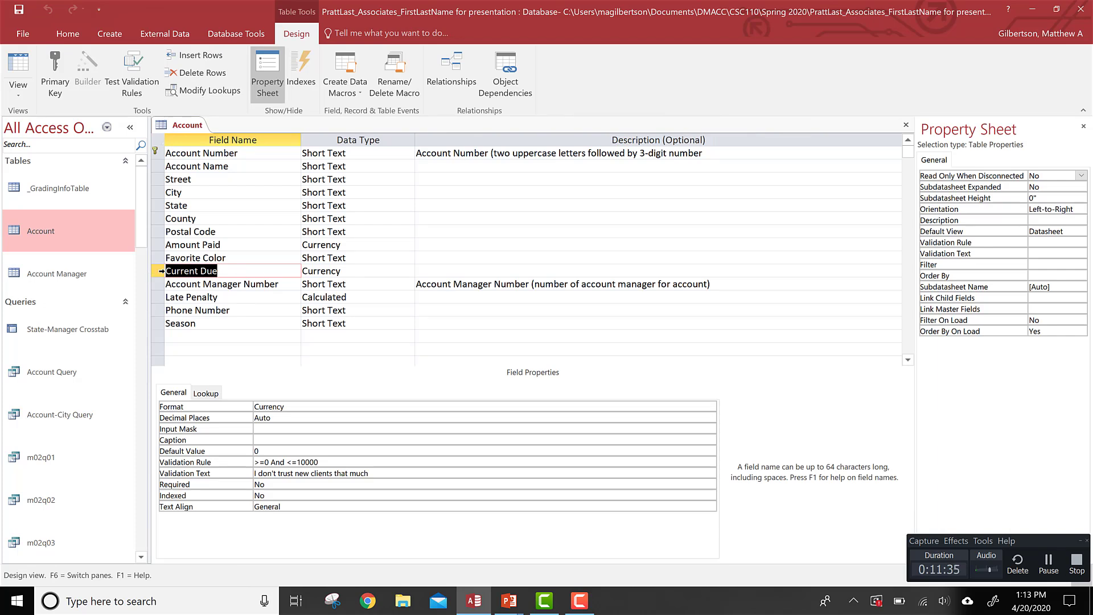
{"action": "left_click", "coordinate": [164, 258]}
{"action": "left_click", "coordinate": [332, 258]}
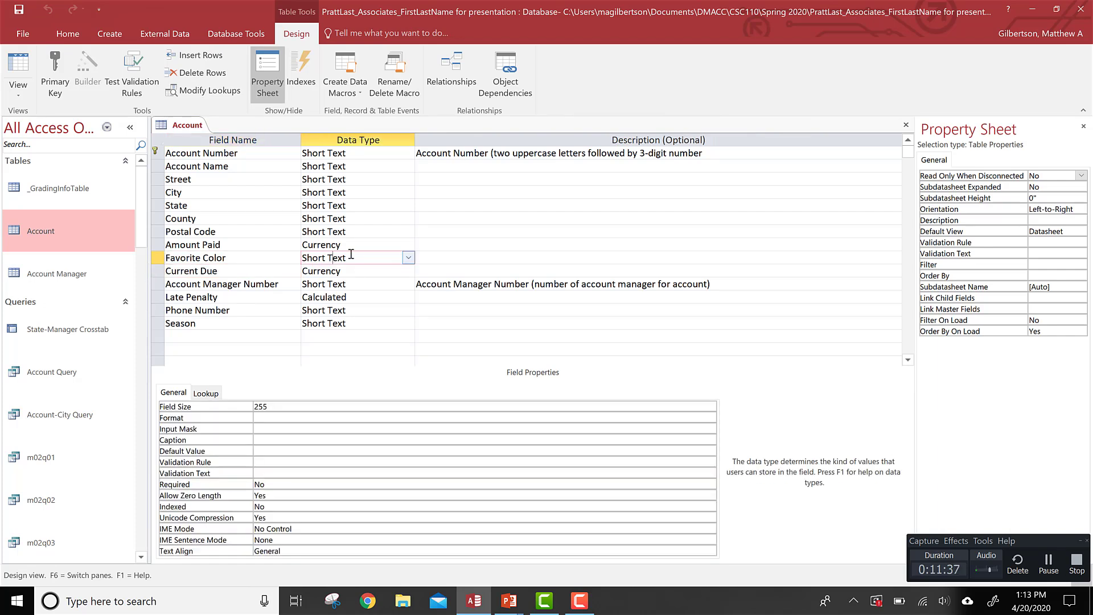
{"action": "left_click", "coordinate": [408, 258]}
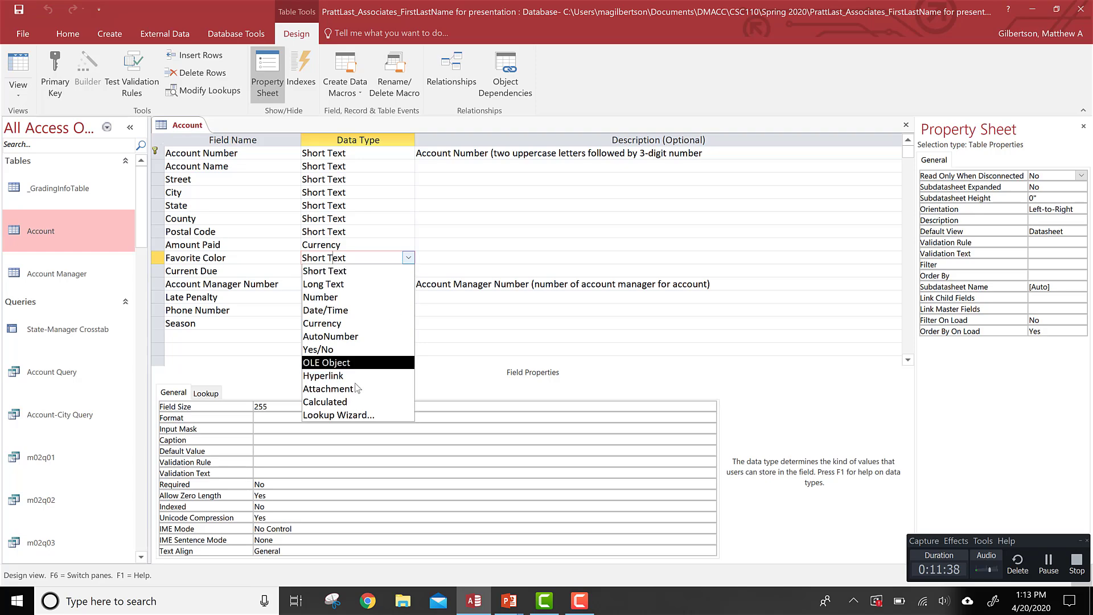
{"action": "left_click", "coordinate": [346, 415]}
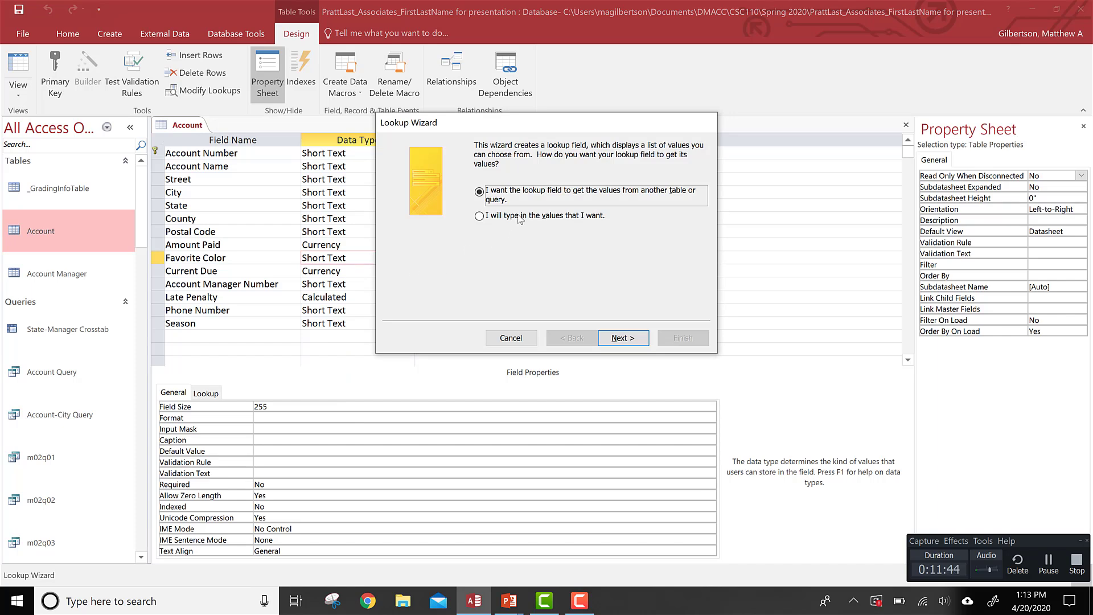
{"action": "left_click", "coordinate": [480, 216]}
{"action": "left_click", "coordinate": [1056, 566]}
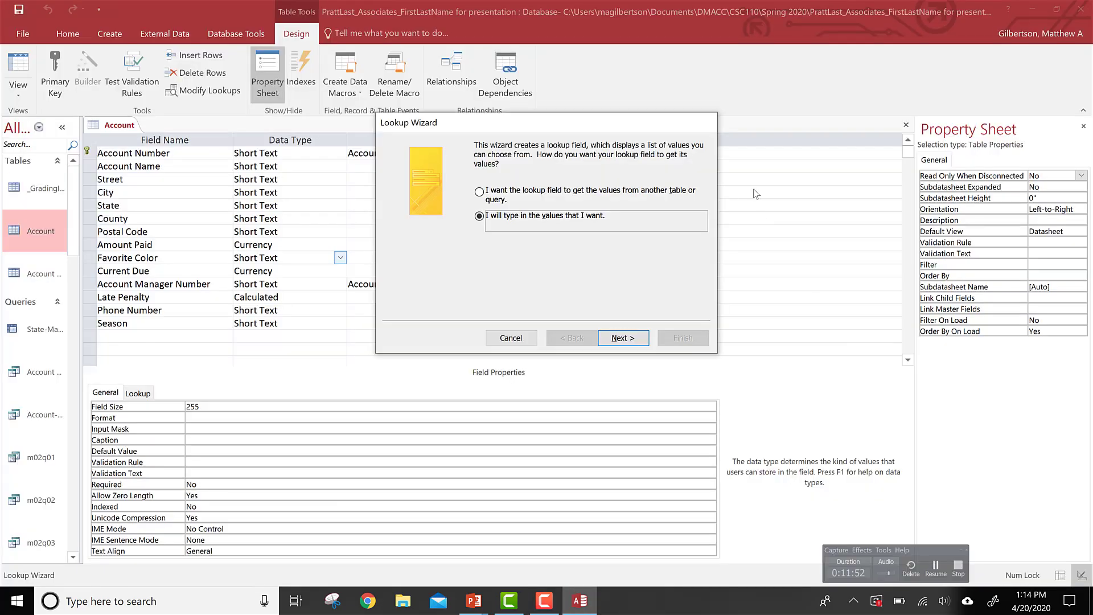
{"action": "left_click", "coordinate": [617, 341]}
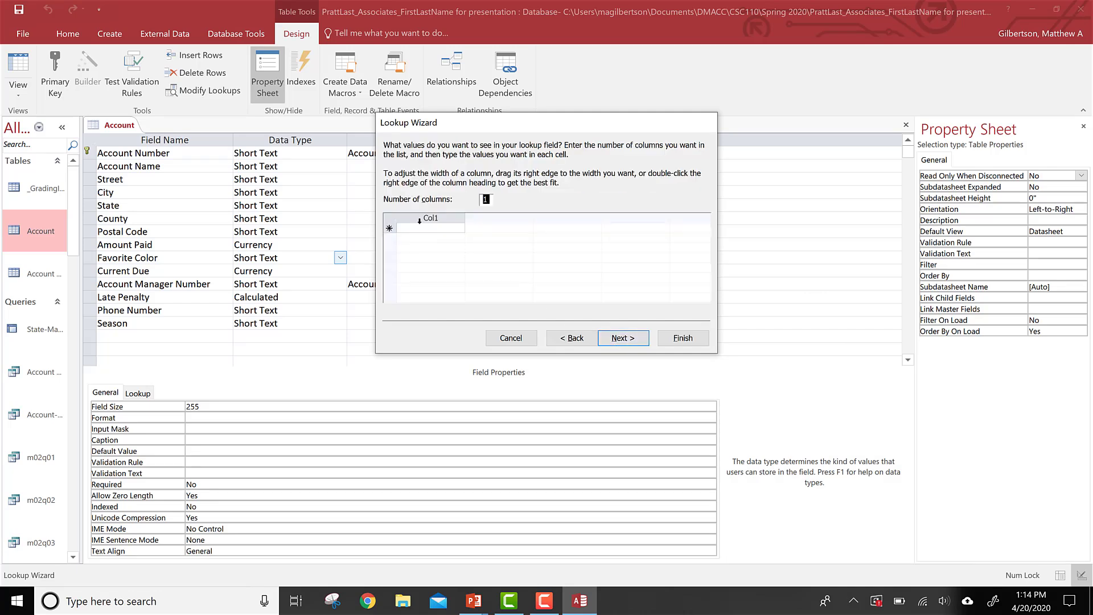
Complete the Favorite Color lookup list with red, green, blue and orange, and save the table in Datasheet view
{"action": "left_click", "coordinate": [413, 228]}
{"action": "type", "text": "red"}
{"action": "key", "text": "Return"}
{"action": "type", "text": "green"}
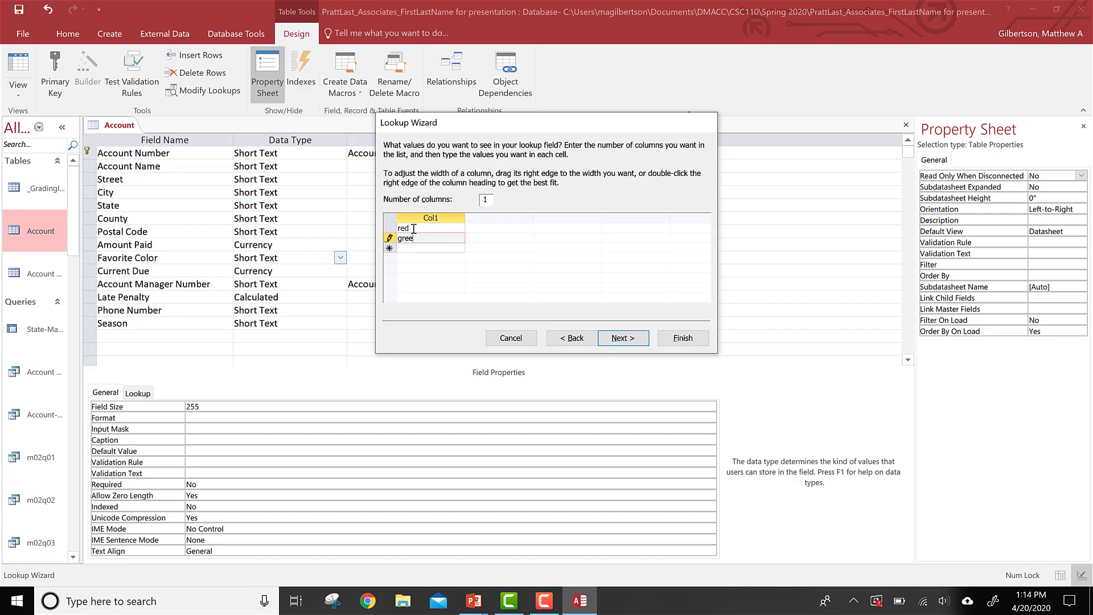
{"action": "key", "text": "Return"}
{"action": "type", "text": "blue"}
{"action": "key", "text": "Return"}
{"action": "type", "text": "orange"}
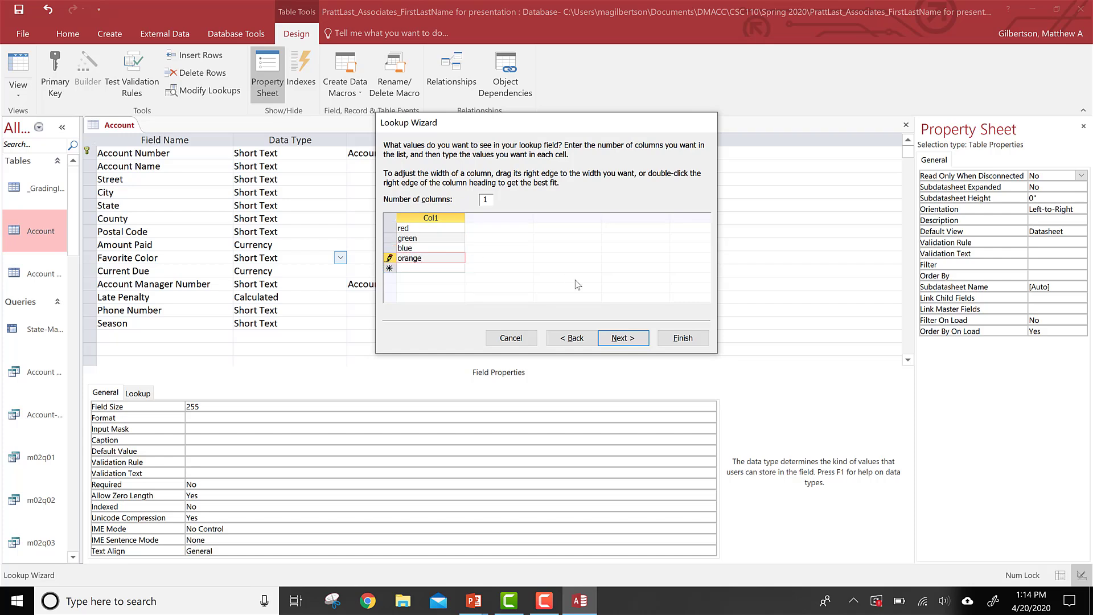
{"action": "left_click", "coordinate": [615, 337]}
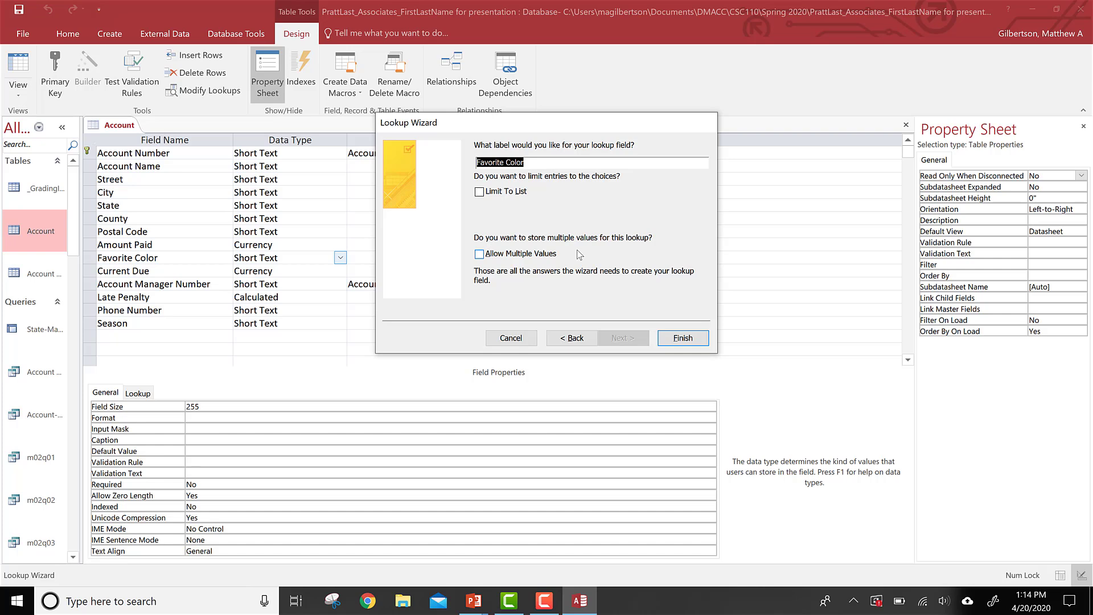
{"action": "left_click", "coordinate": [694, 338]}
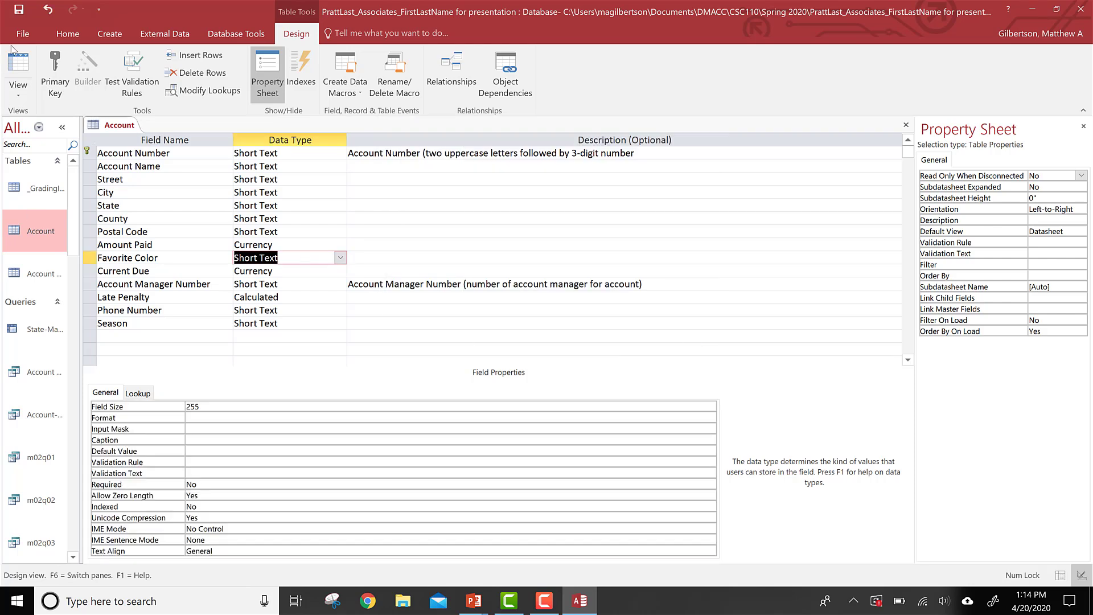
{"action": "left_click", "coordinate": [17, 64]}
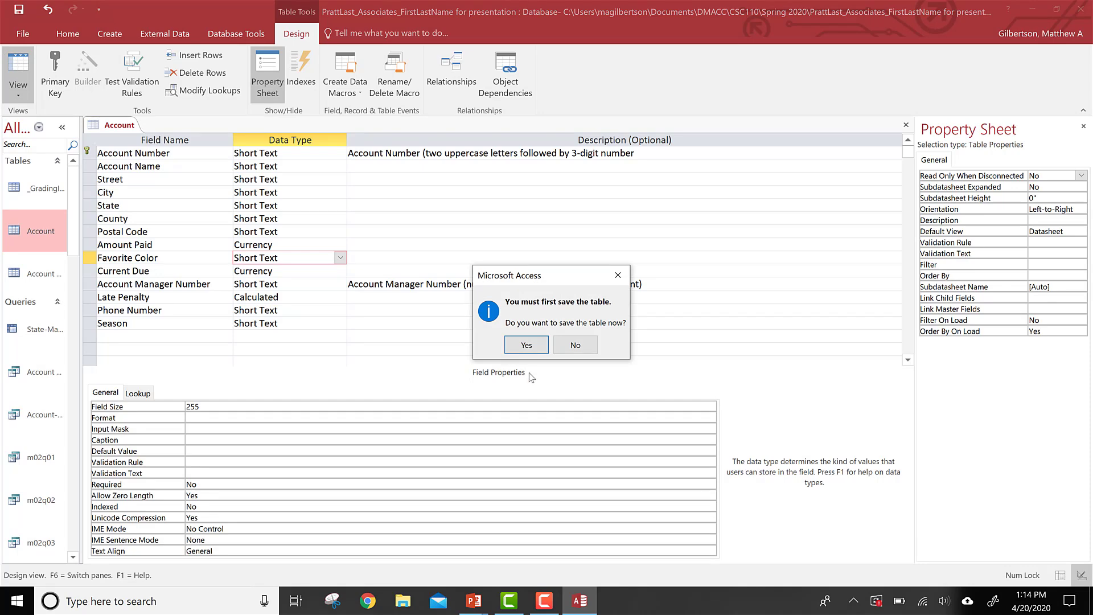
{"action": "left_click", "coordinate": [528, 349]}
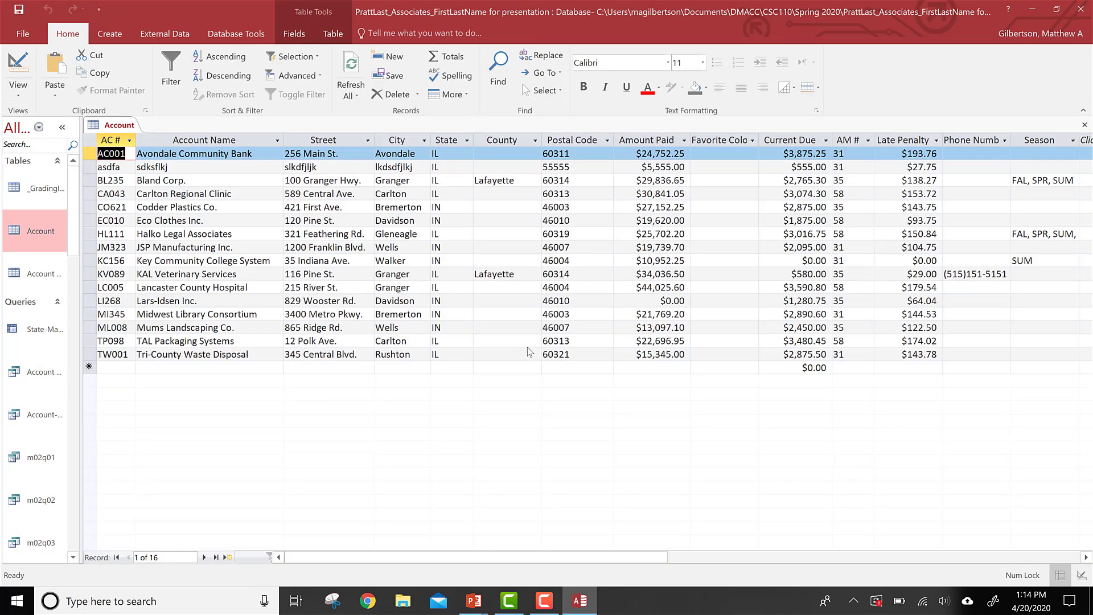
Pick Favorite Color values from the lookup list: red for AC001, blue for asdfa, orange for BL235 and blue for CA043
{"action": "left_click", "coordinate": [727, 152]}
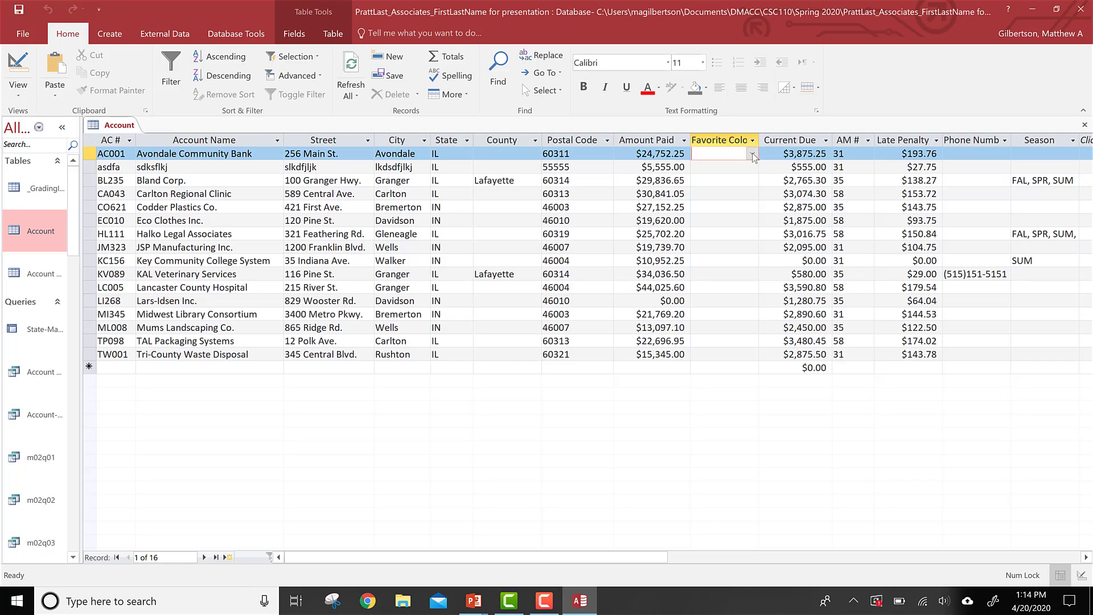
{"action": "left_click", "coordinate": [752, 154]}
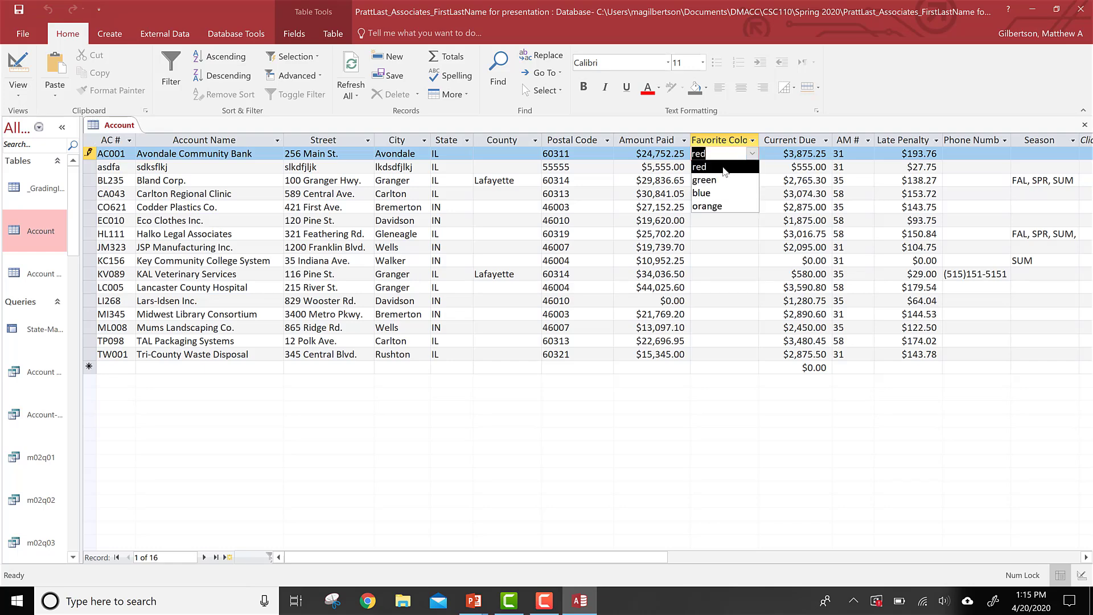
{"action": "left_click", "coordinate": [725, 167]}
{"action": "left_click", "coordinate": [725, 167]}
{"action": "left_click", "coordinate": [751, 167]}
{"action": "left_click", "coordinate": [720, 207]}
{"action": "left_click", "coordinate": [724, 180]}
{"action": "left_click", "coordinate": [751, 180]}
{"action": "left_click", "coordinate": [712, 233]}
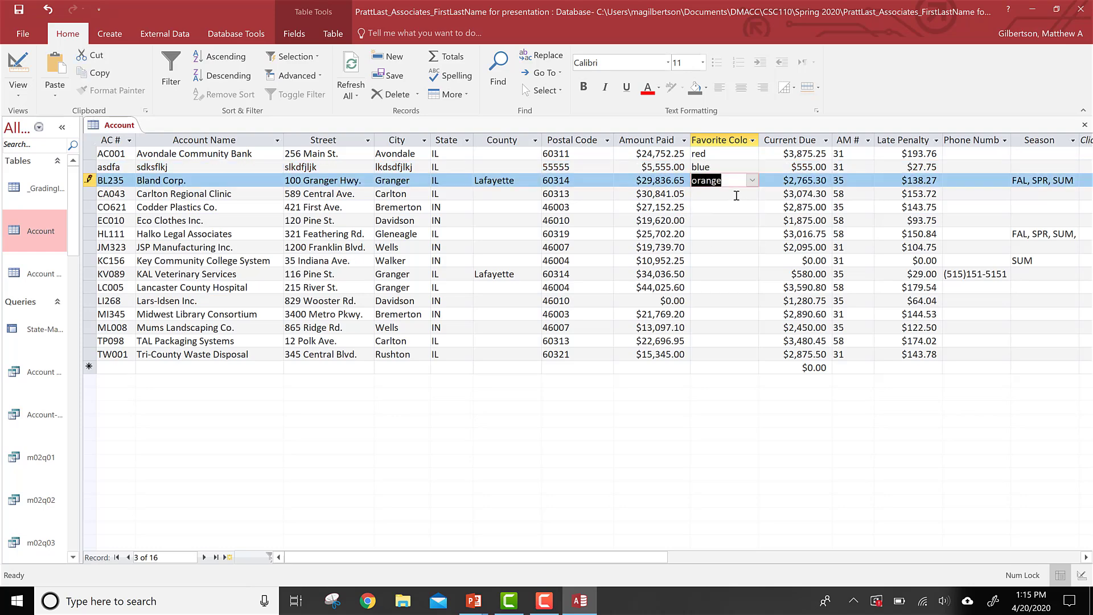
{"action": "left_click", "coordinate": [751, 196]}
{"action": "left_click", "coordinate": [751, 196]}
{"action": "left_click", "coordinate": [712, 234]}
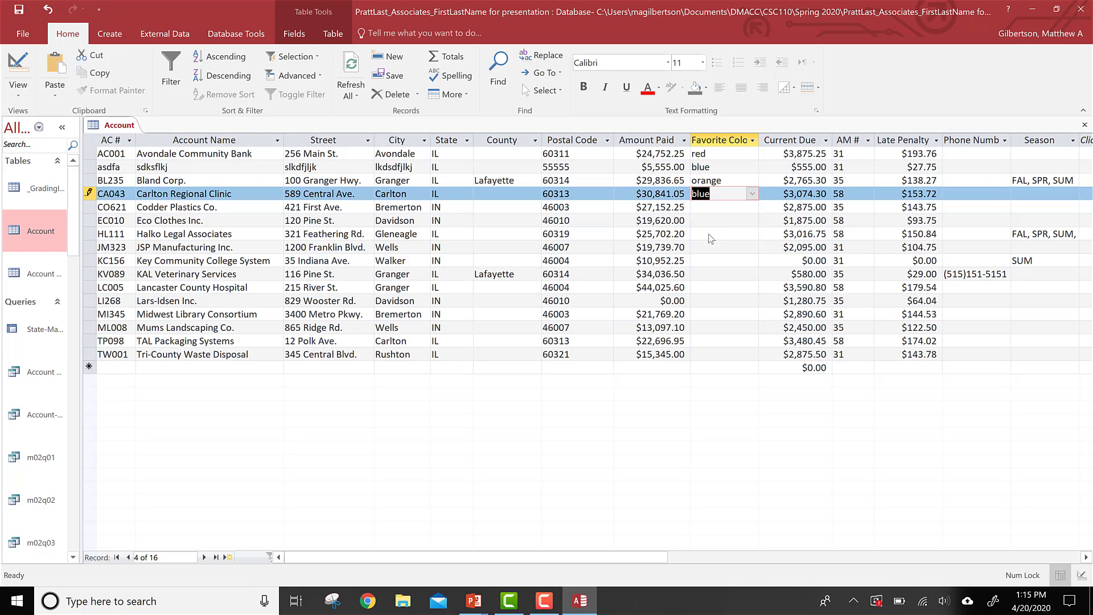
Type Favorite Color values directly into the table: green for Eco Clothes Inc. and the unlisted value black for Halko Legal Associates
{"action": "left_click", "coordinate": [714, 219]}
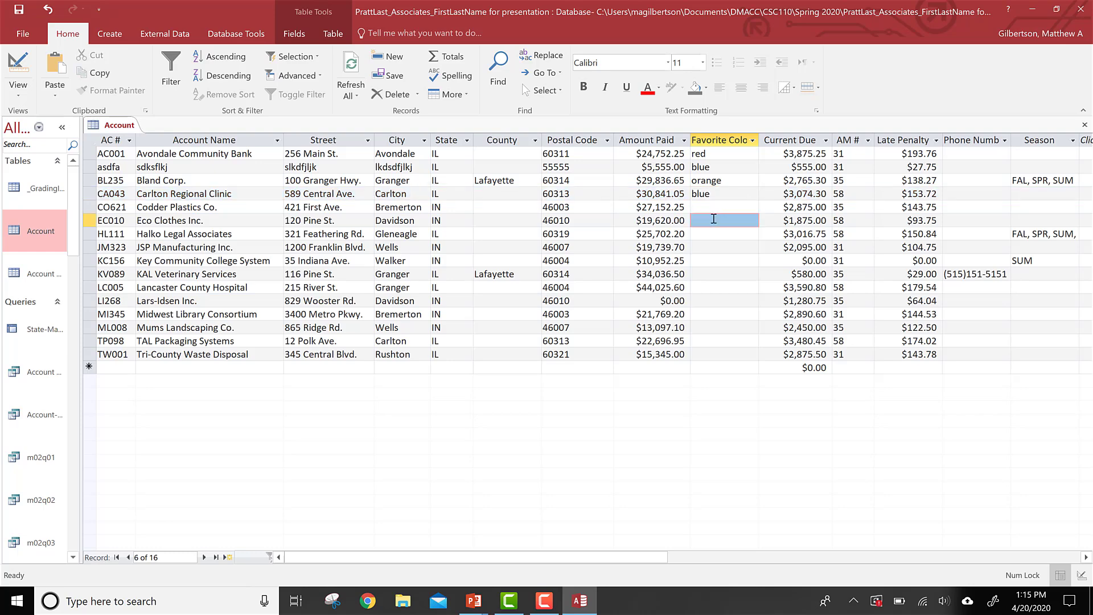
{"action": "type", "text": "reds"}
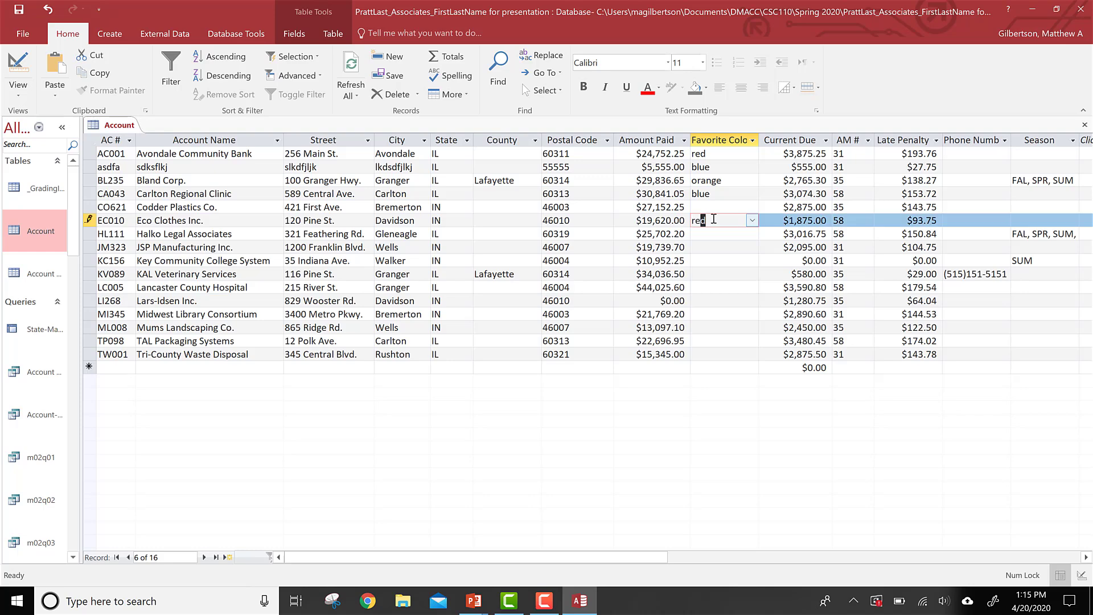
{"action": "key", "text": "BackSpace"}
{"action": "key", "text": "BackSpace"}
{"action": "key", "text": "BackSpace"}
{"action": "key", "text": "BackSpace"}
{"action": "type", "text": "green"}
{"action": "key", "text": "Tab"}
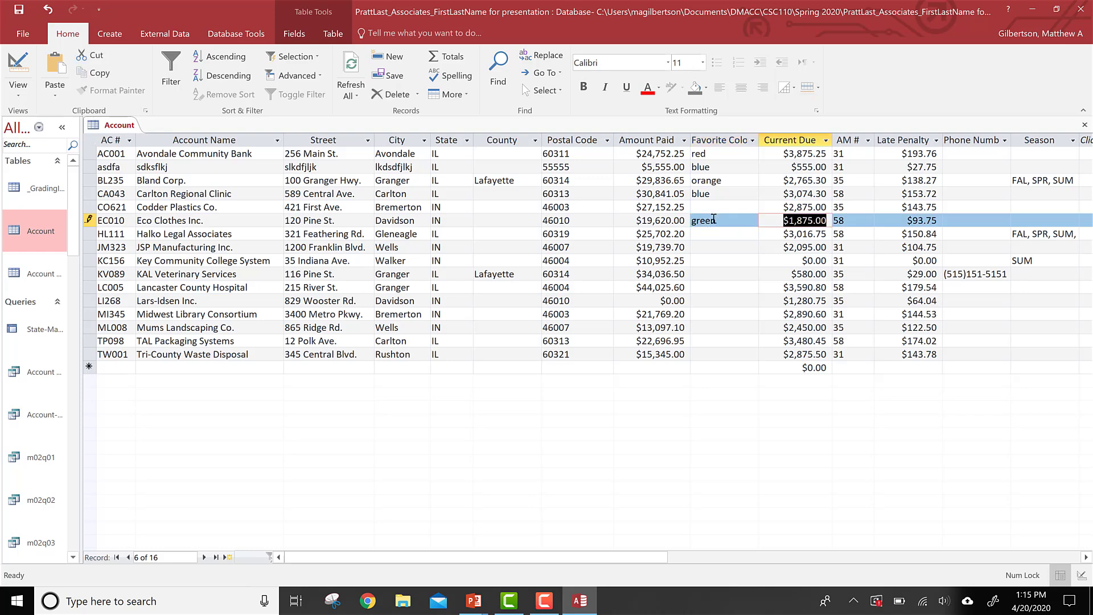
{"action": "left_click", "coordinate": [708, 232]}
{"action": "type", "text": "black"}
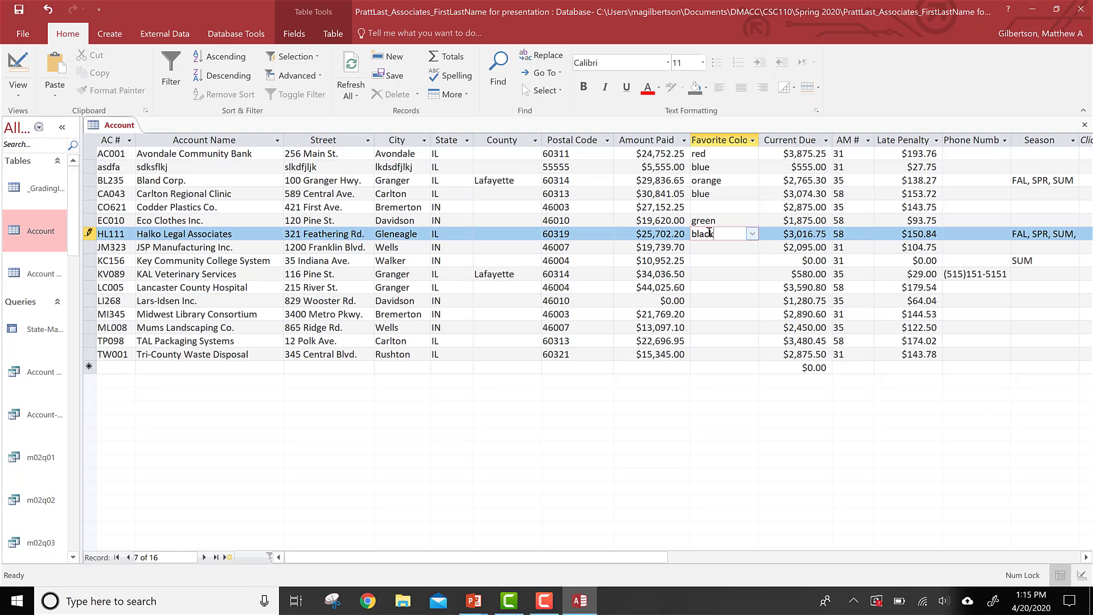
{"action": "key", "text": "Tab"}
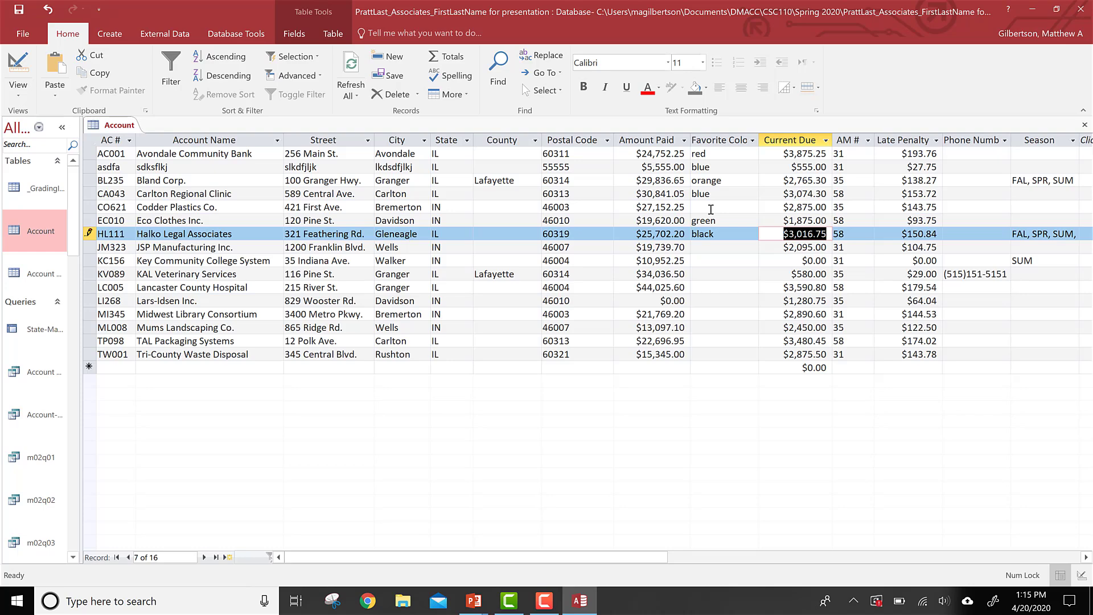
Switch back to the PowerPoint slide show at the slide on creating a lookup field
{"action": "key", "text": "alt+Tab"}
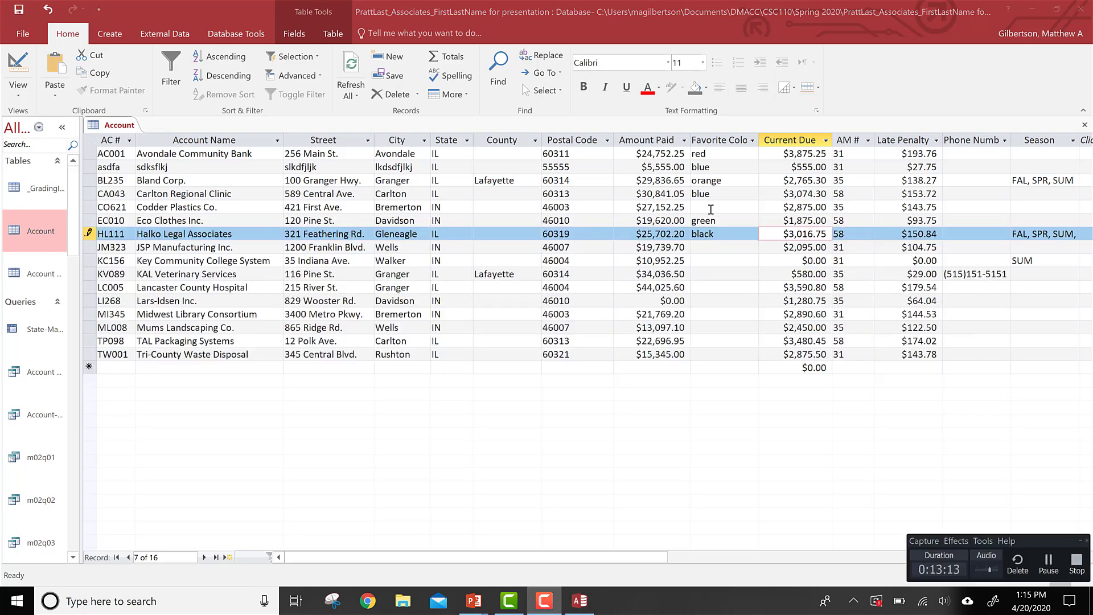
{"action": "key", "text": "alt+Tab"}
{"action": "key", "text": "Tab"}
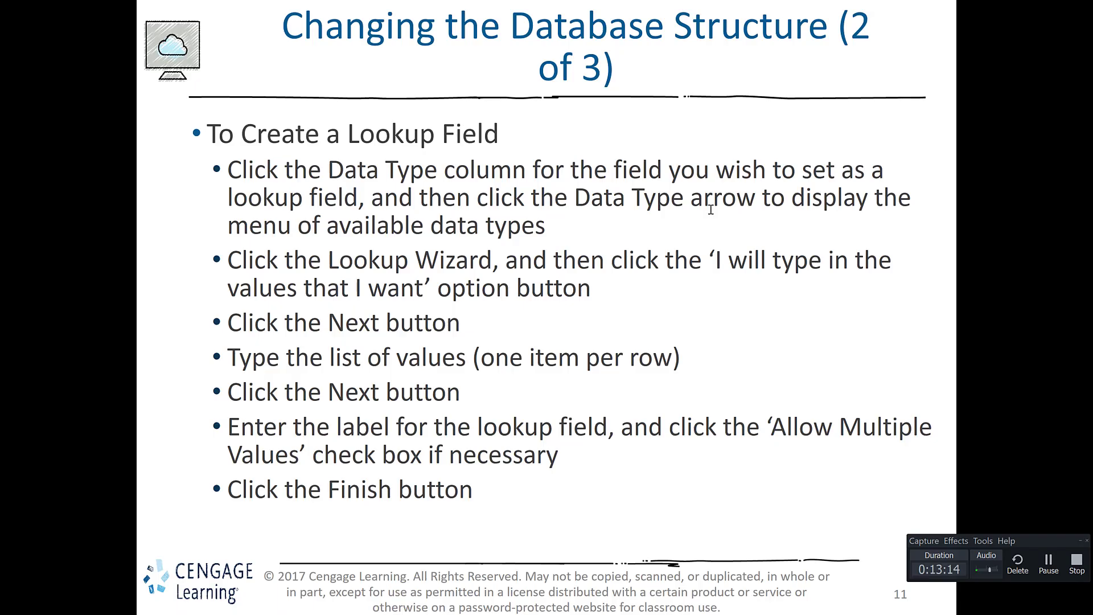
Advance the slide show to the slide on adding a calculated field, and return to Access with the Account table in Design view
{"action": "left_click", "coordinate": [549, 176]}
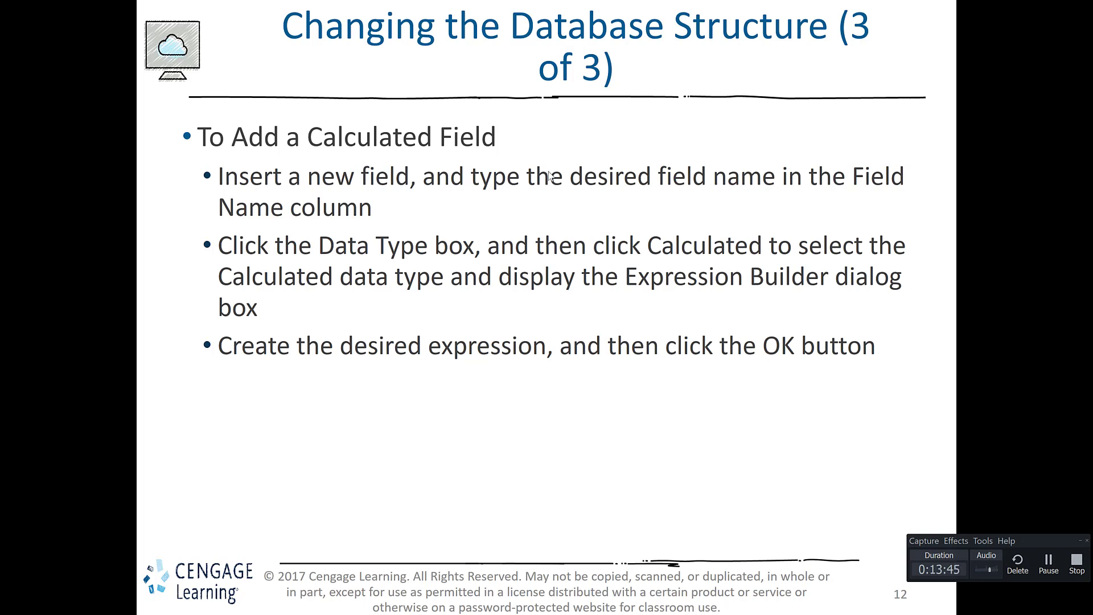
{"action": "key", "text": "alt+Tab"}
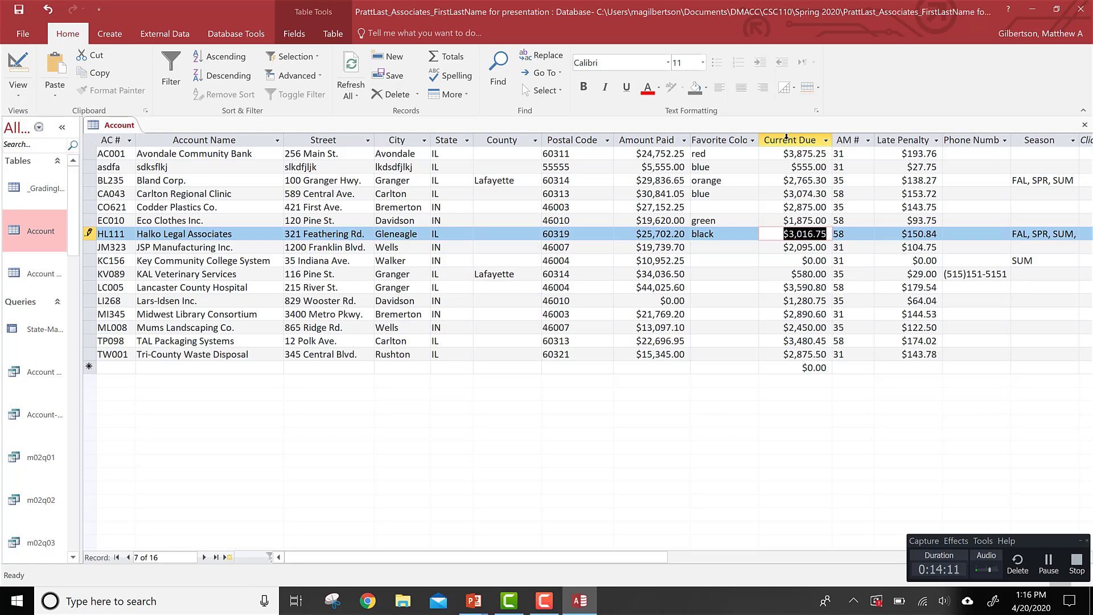
{"action": "left_click", "coordinate": [9, 66]}
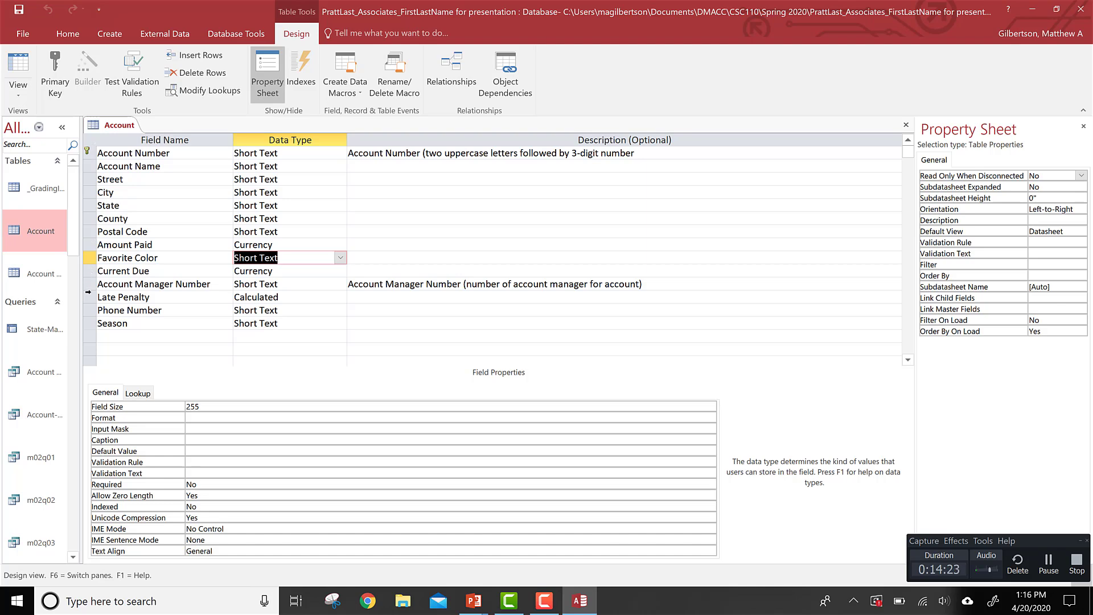
Insert a new field above Account Manager Number and name it Early Payment Discount
{"action": "left_click", "coordinate": [88, 286]}
{"action": "right_click", "coordinate": [89, 287]}
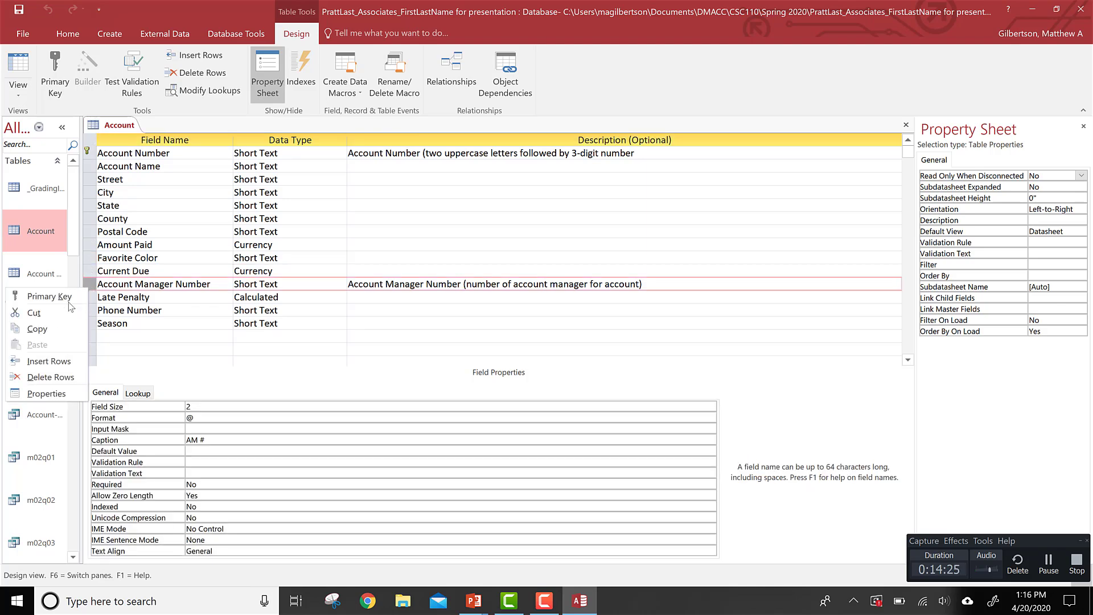
{"action": "left_click", "coordinate": [48, 360]}
{"action": "left_click", "coordinate": [114, 286]}
{"action": "type", "text": "Early"}
{"action": "type", "text": "Pay"}
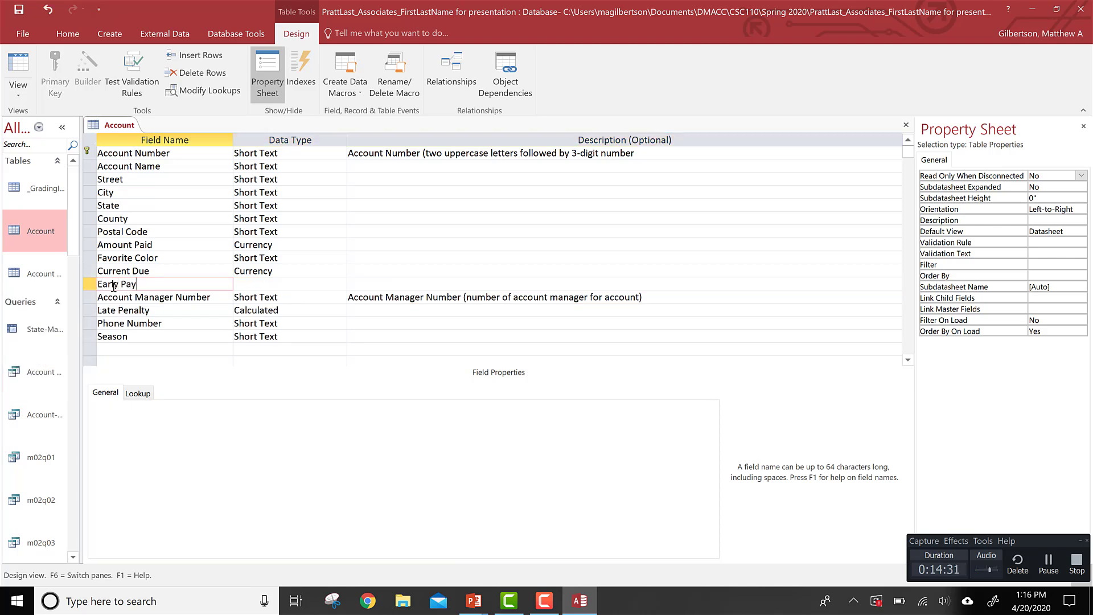
{"action": "type", "text": "ment Discount"}
{"action": "key", "text": "Tab"}
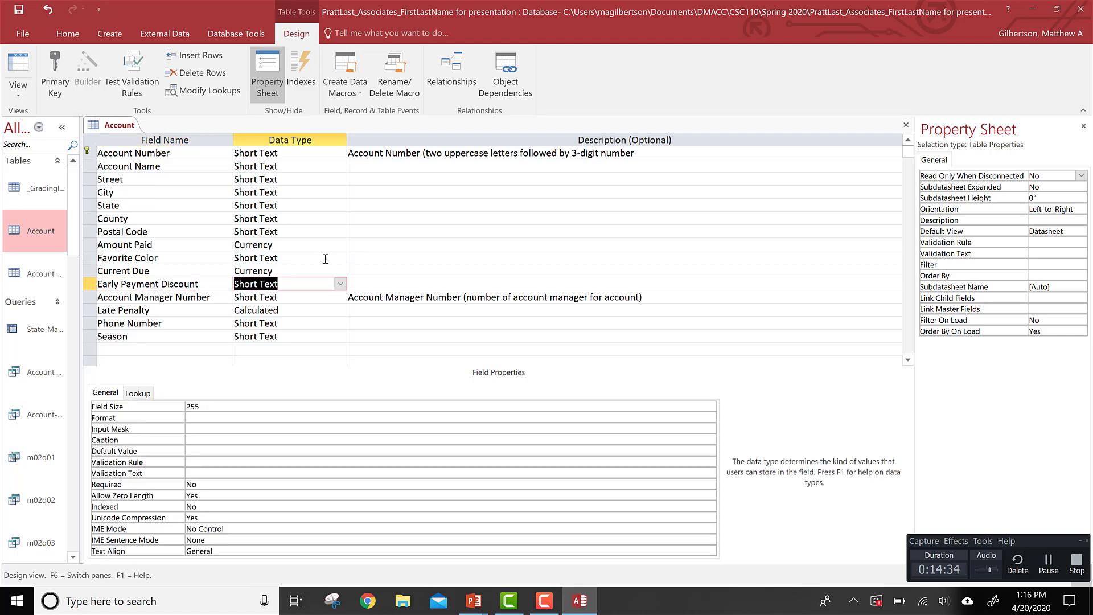
Make Early Payment Discount a Calculated field with the expression [Current Due]*.05
{"action": "left_click", "coordinate": [340, 283]}
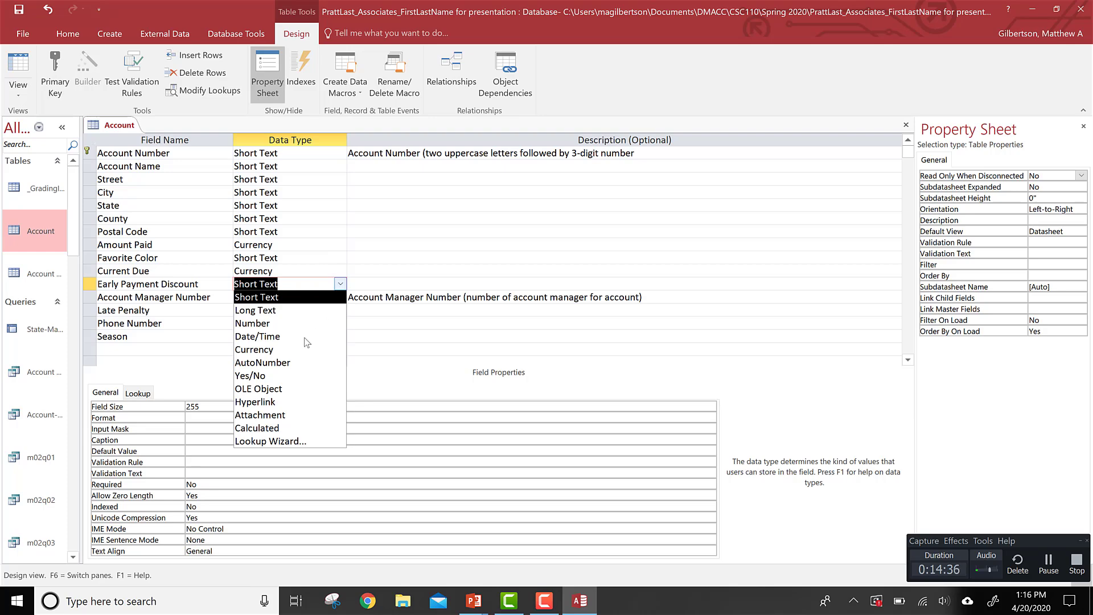
{"action": "left_click", "coordinate": [265, 430]}
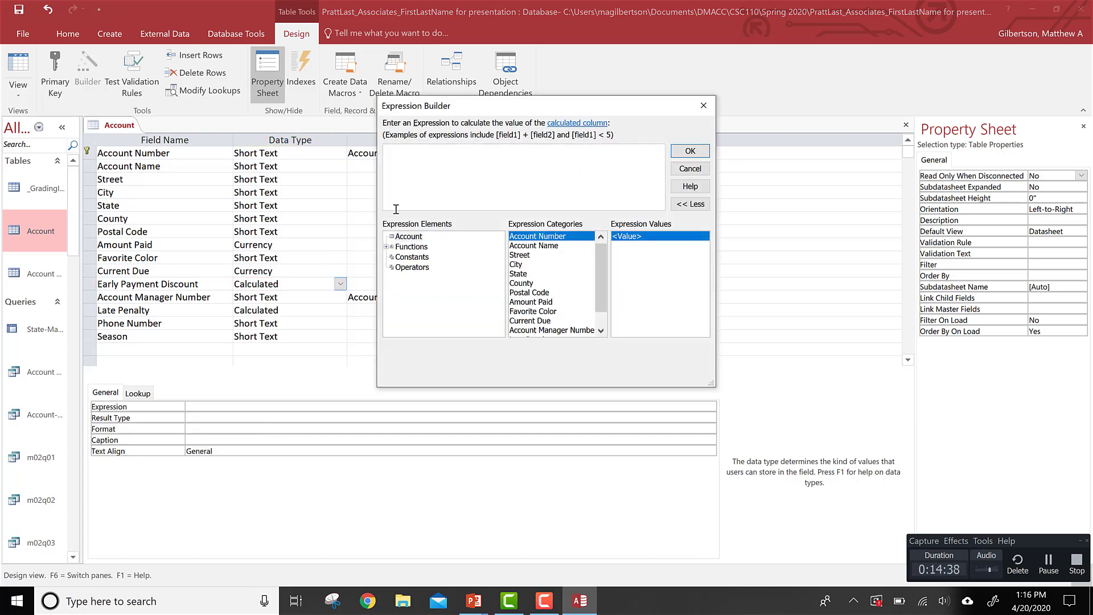
{"action": "double_click", "coordinate": [521, 321]}
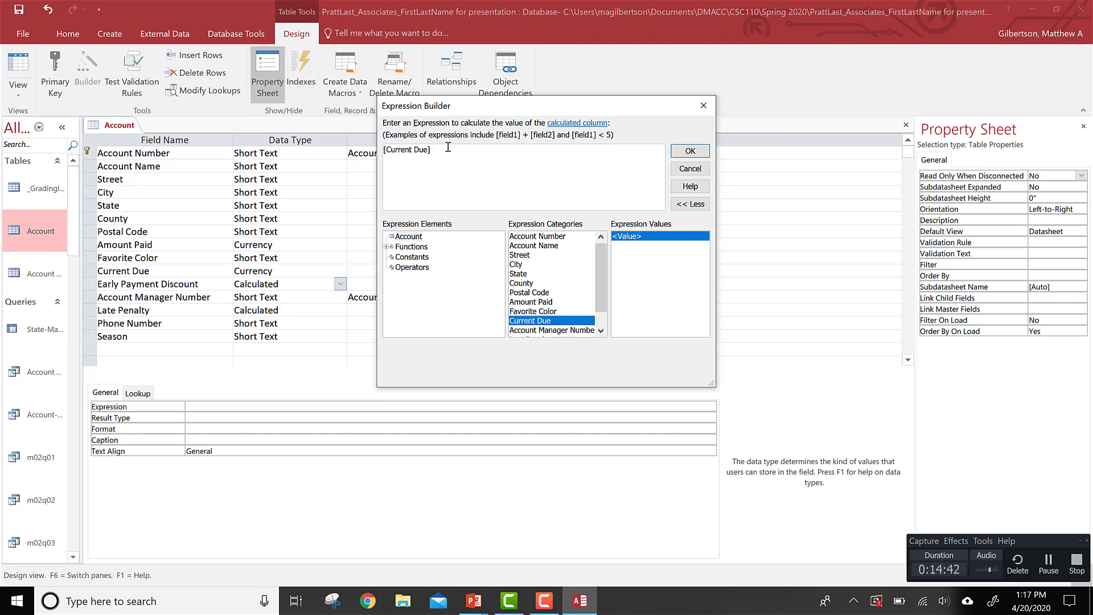
{"action": "type", "text": "*.05"}
{"action": "left_click", "coordinate": [690, 150]}
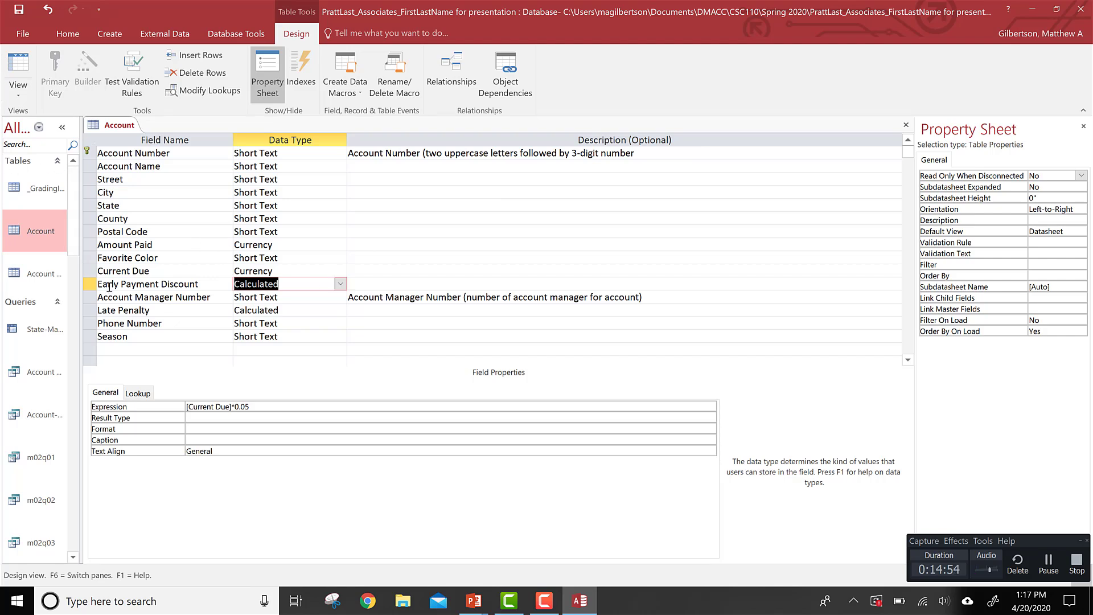
Set the Early Payment Discount format to Currency and save the table while switching to Datasheet view
{"action": "left_click", "coordinate": [218, 430]}
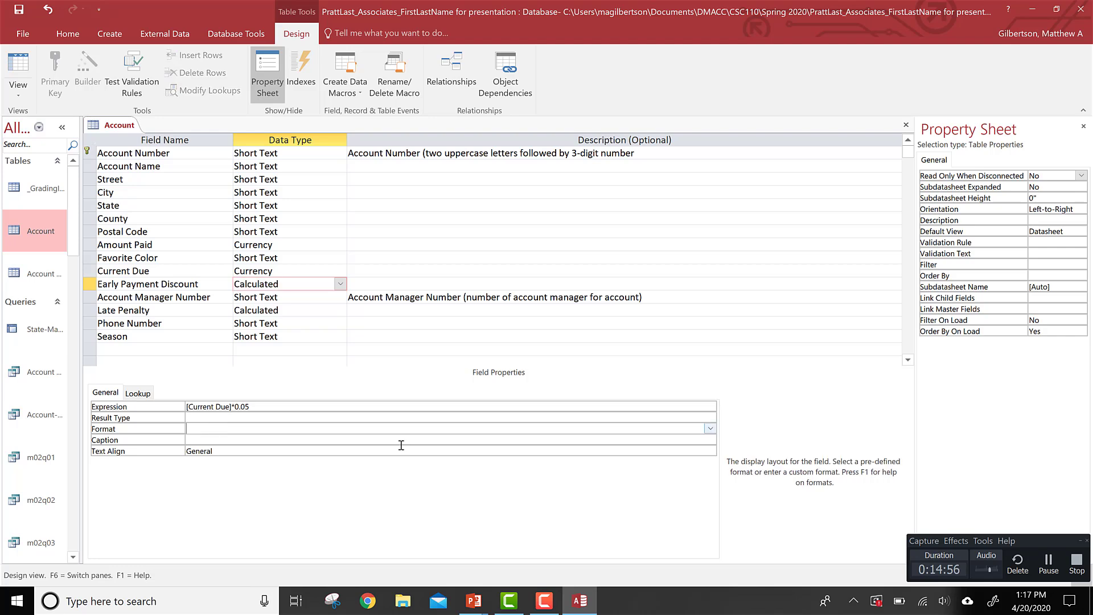
{"action": "left_click", "coordinate": [710, 430]}
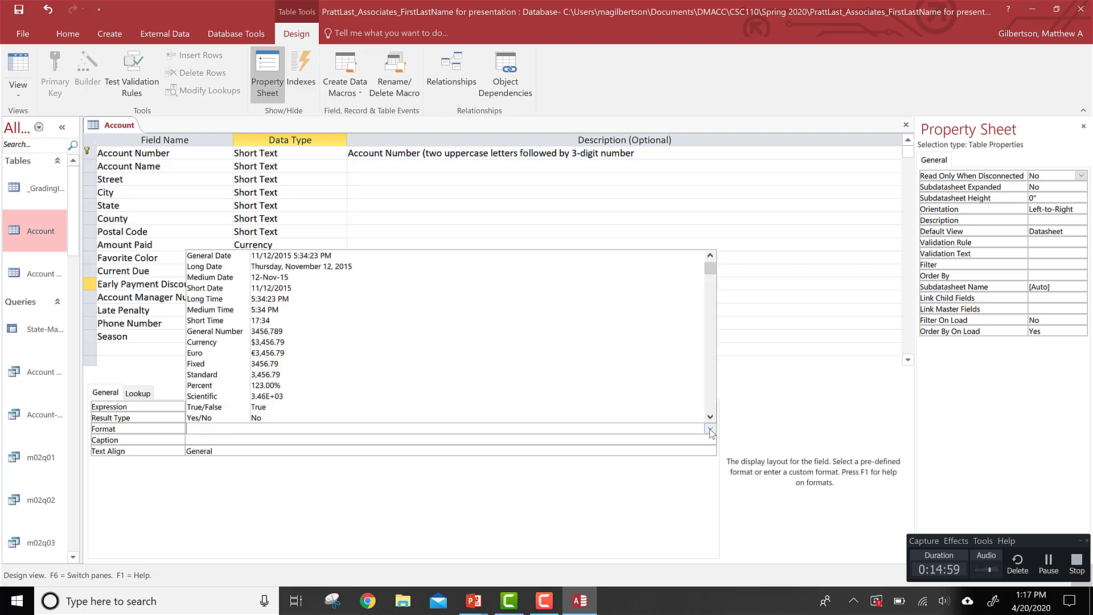
{"action": "left_click", "coordinate": [213, 342]}
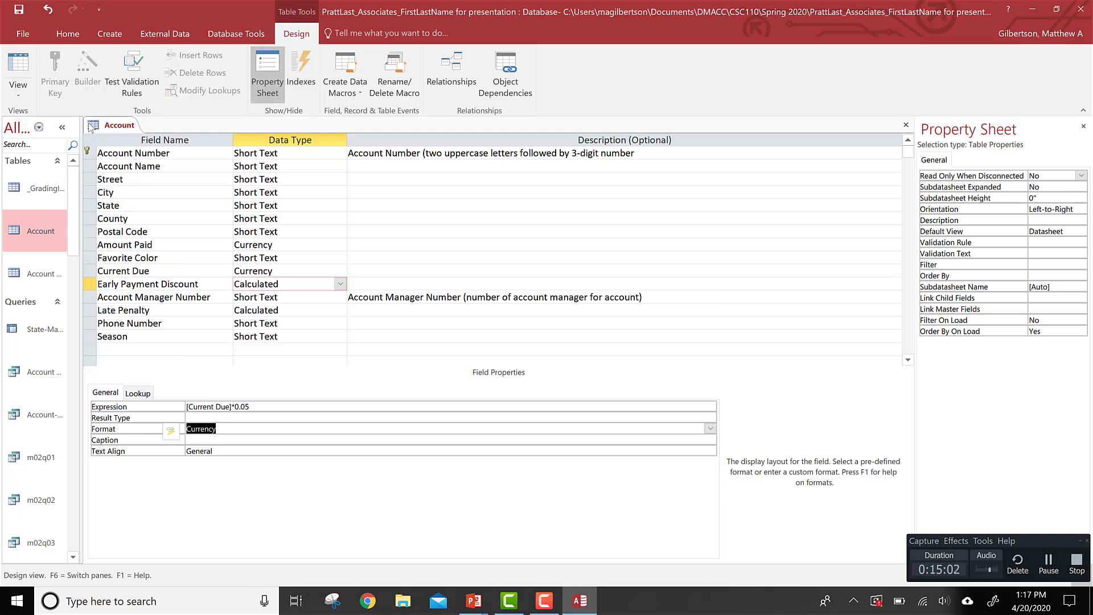
{"action": "left_click", "coordinate": [19, 63]}
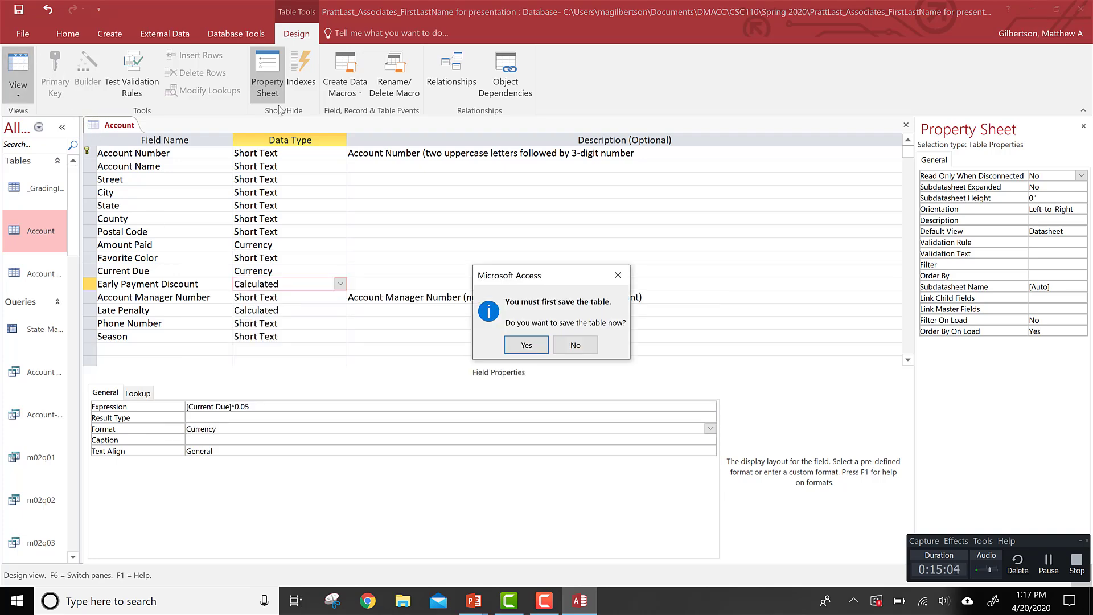
{"action": "key", "text": "Return"}
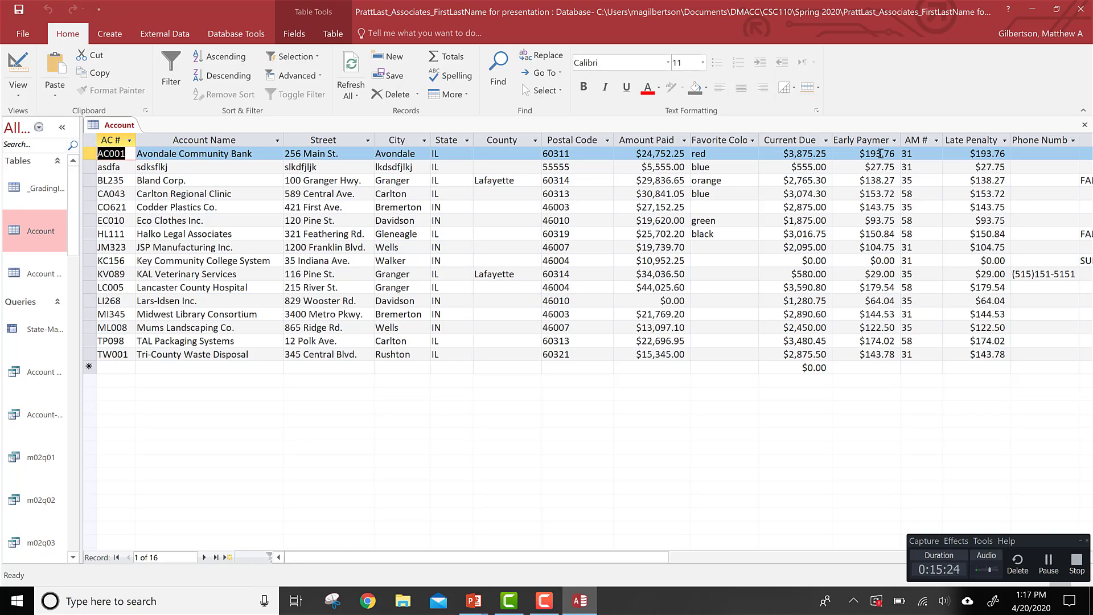
Switch to the PowerPoint slide show, advance to the Mass Changes slide on update queries, and return to Access
{"action": "key", "text": "alt+Tab"}
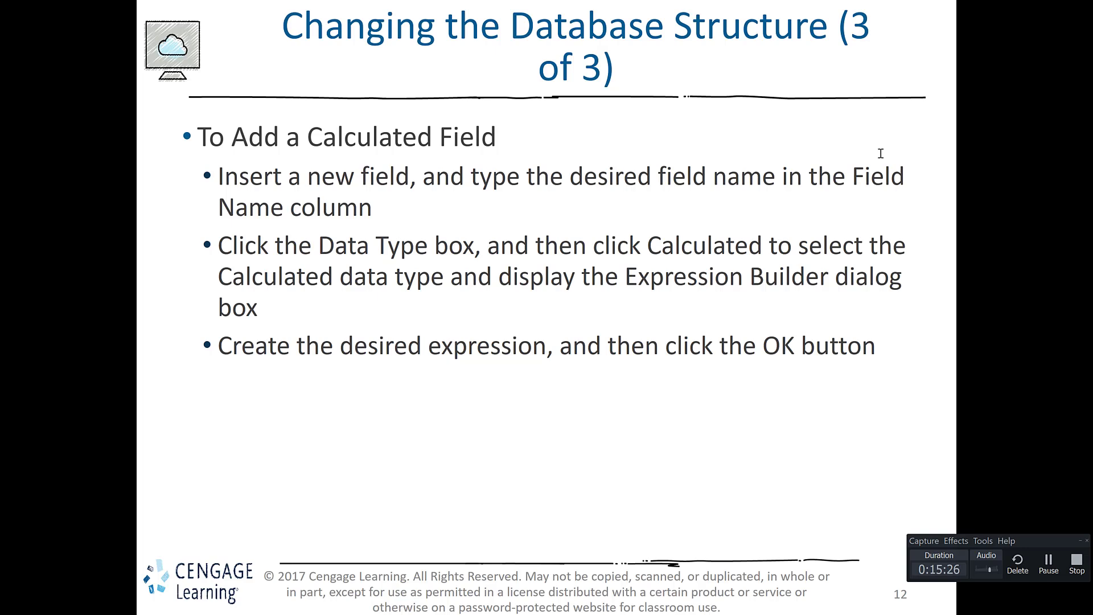
{"action": "key", "text": "Right"}
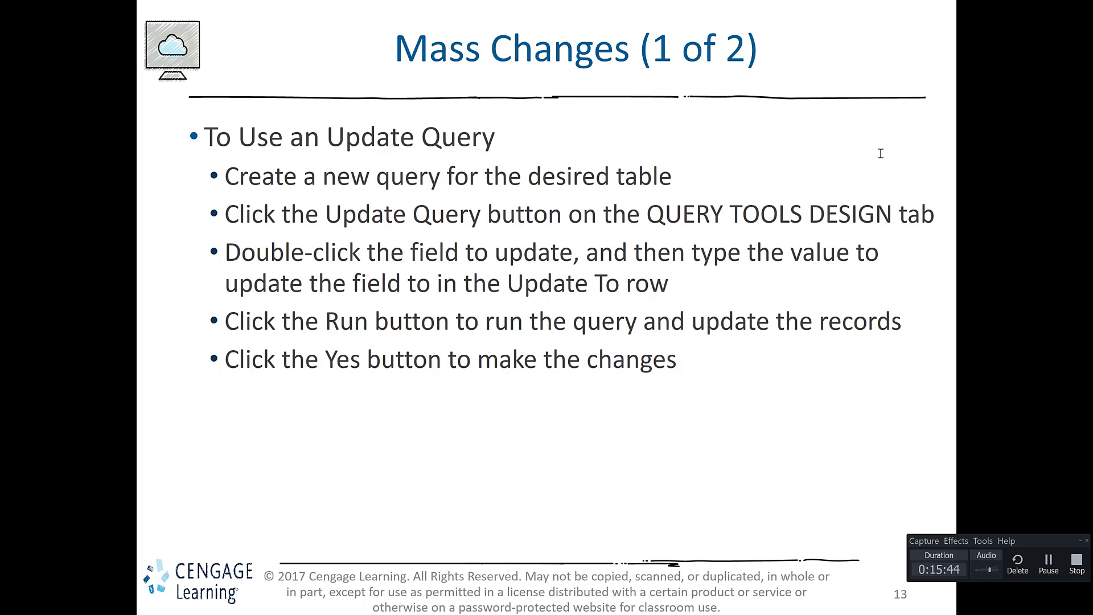
{"action": "key", "text": "alt+Tab"}
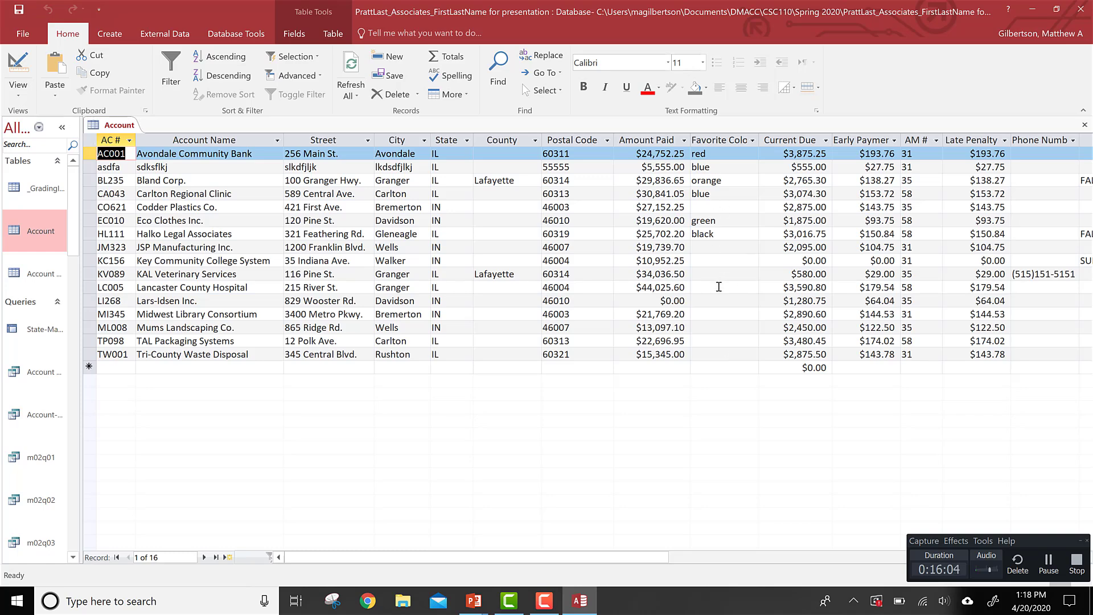
Create a new query in Design view based on the Account table and make it an update query
{"action": "left_click", "coordinate": [125, 37]}
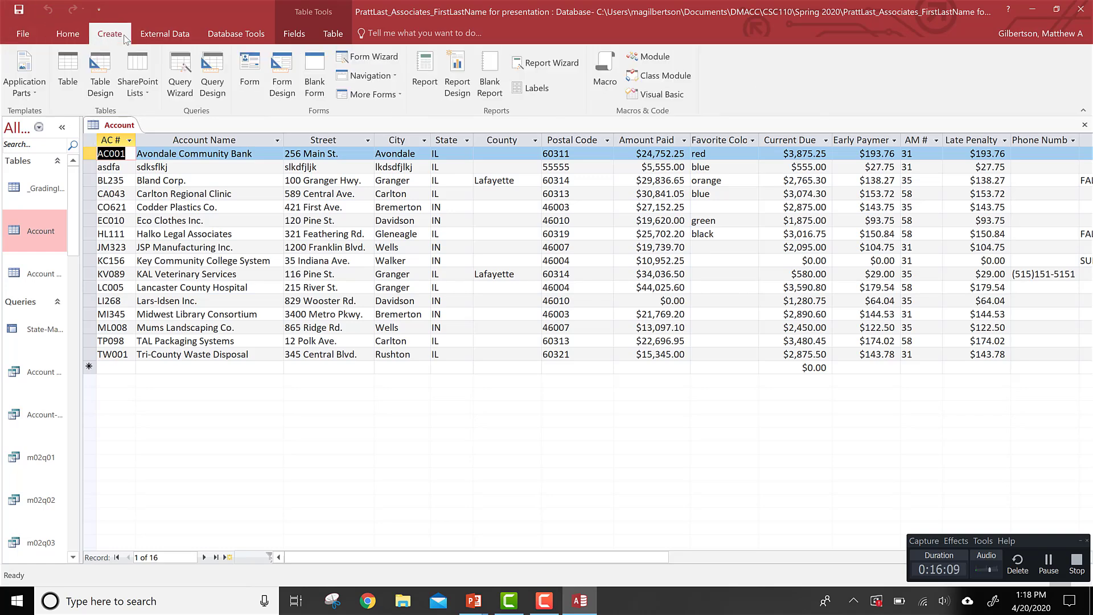
{"action": "left_click", "coordinate": [213, 71]}
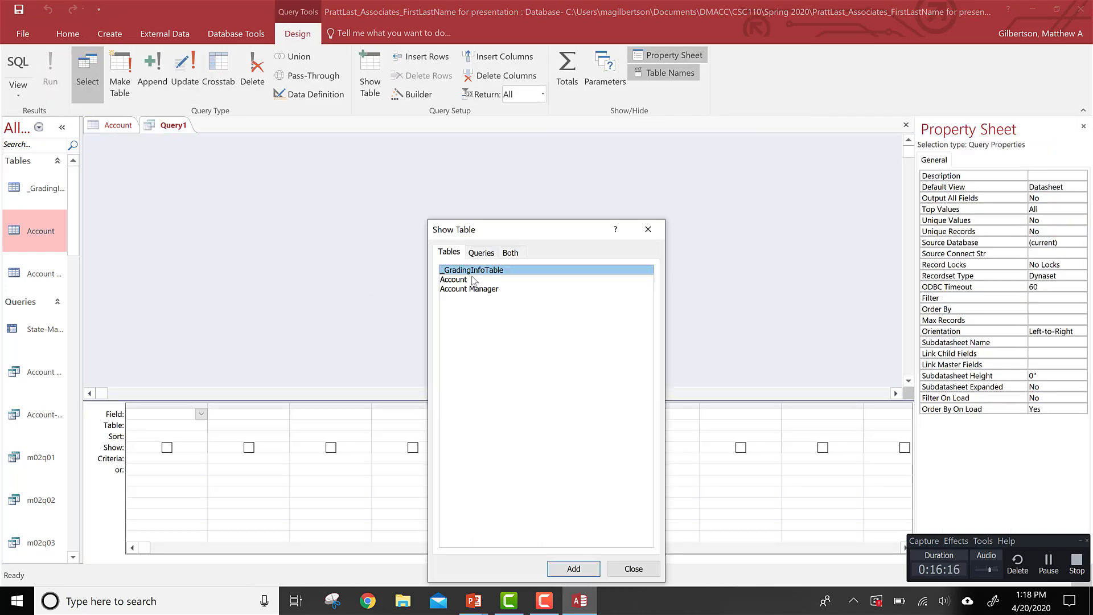
{"action": "double_click", "coordinate": [472, 278]}
{"action": "left_click", "coordinate": [648, 229]}
{"action": "left_click", "coordinate": [386, 159]}
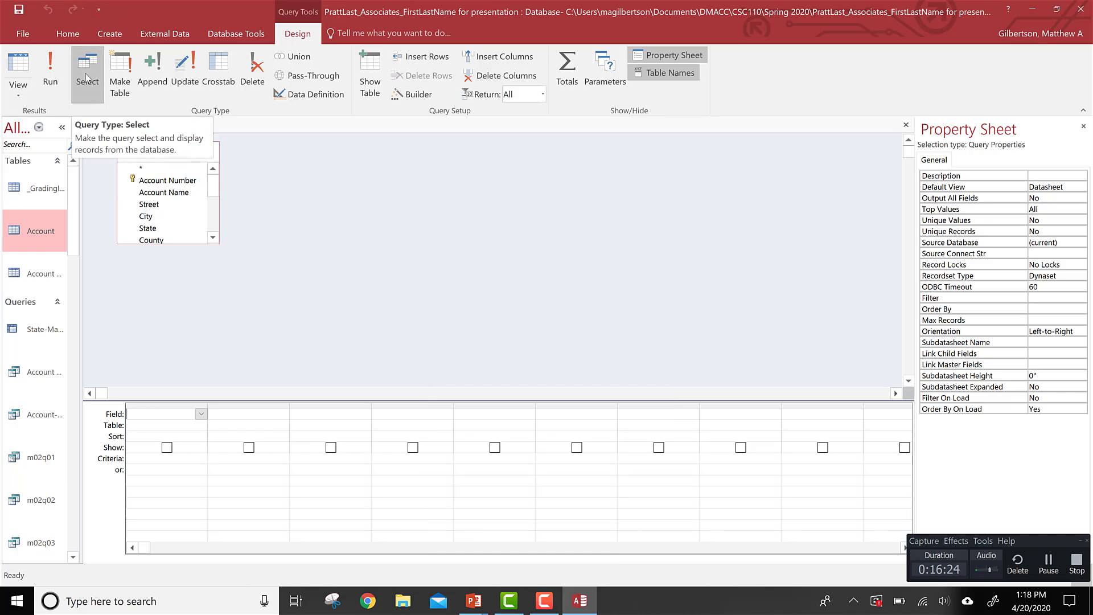
{"action": "left_click", "coordinate": [178, 78]}
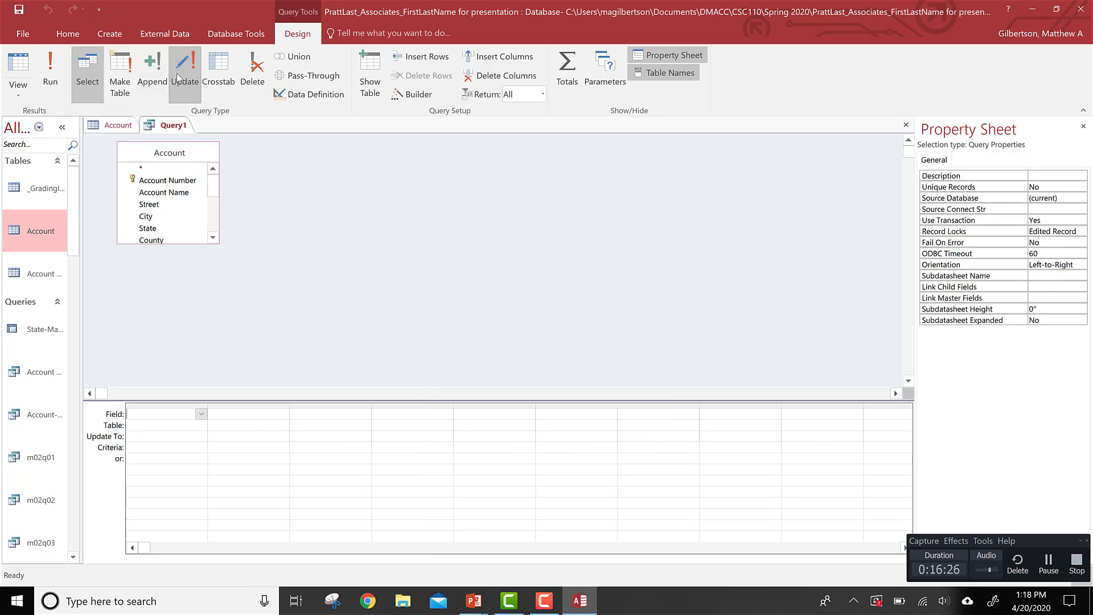
Set the query to update Favorite Color to green, and run it on all Account records
{"action": "left_click", "coordinate": [200, 413]}
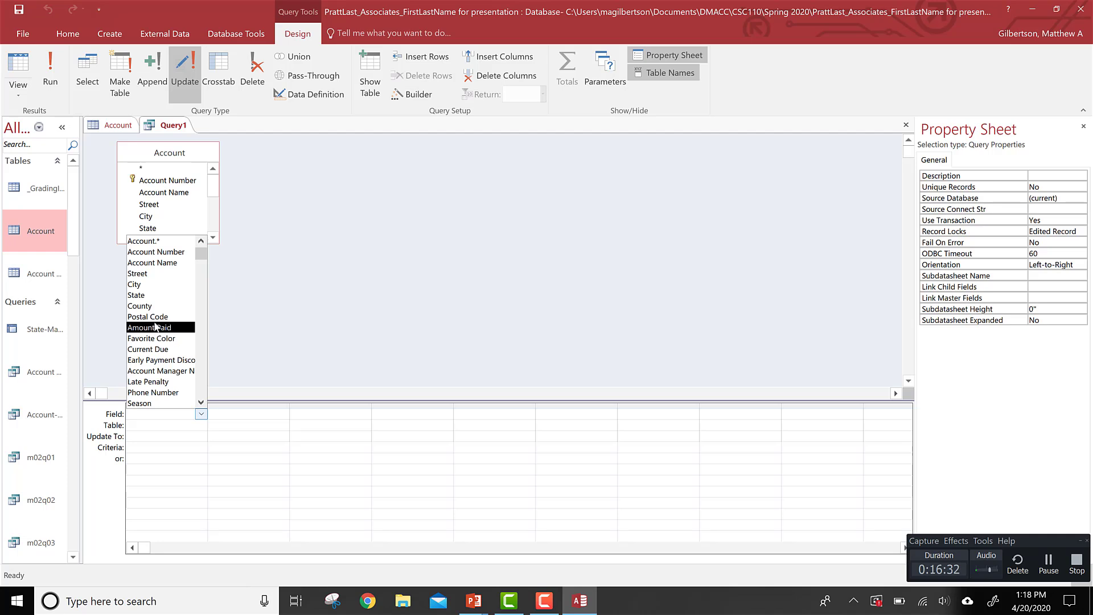
{"action": "left_click_drag", "start_coordinate": [200, 256], "coordinate": [202, 384]}
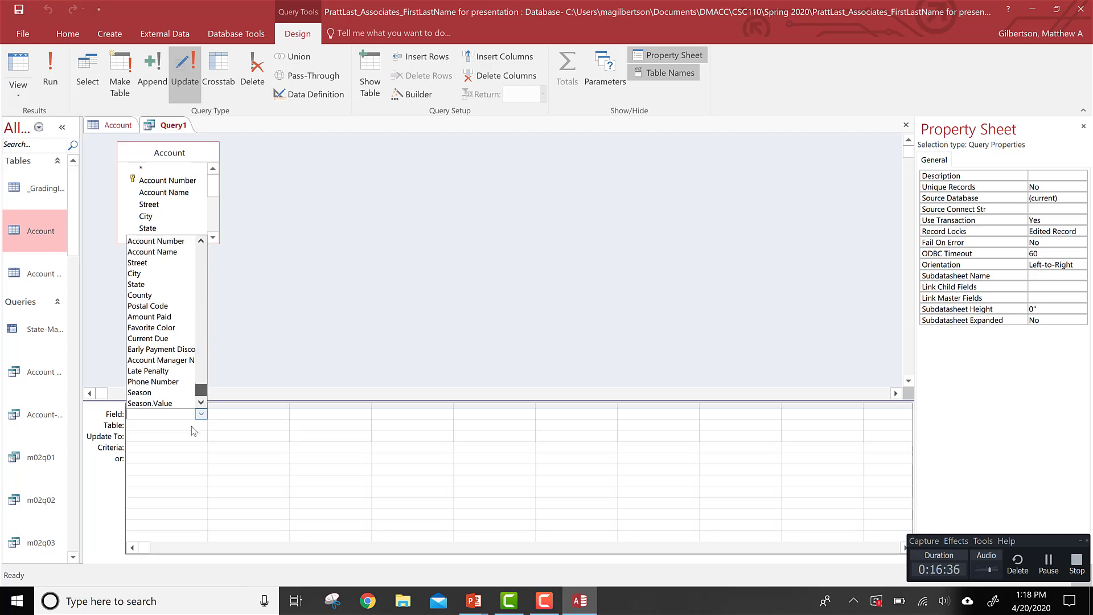
{"action": "left_click", "coordinate": [131, 327]}
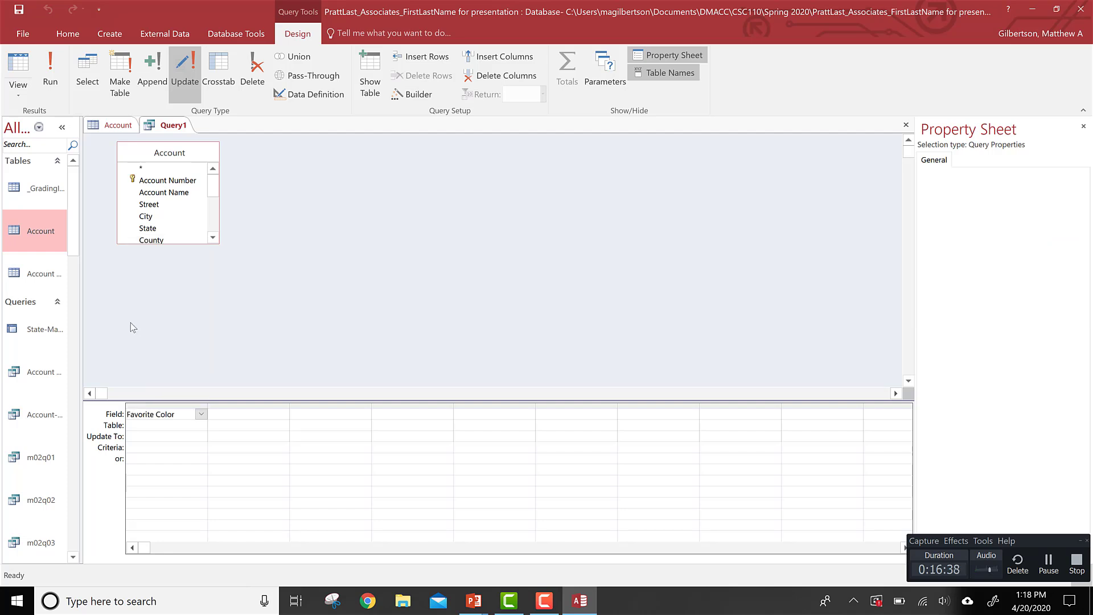
{"action": "left_click", "coordinate": [130, 435]}
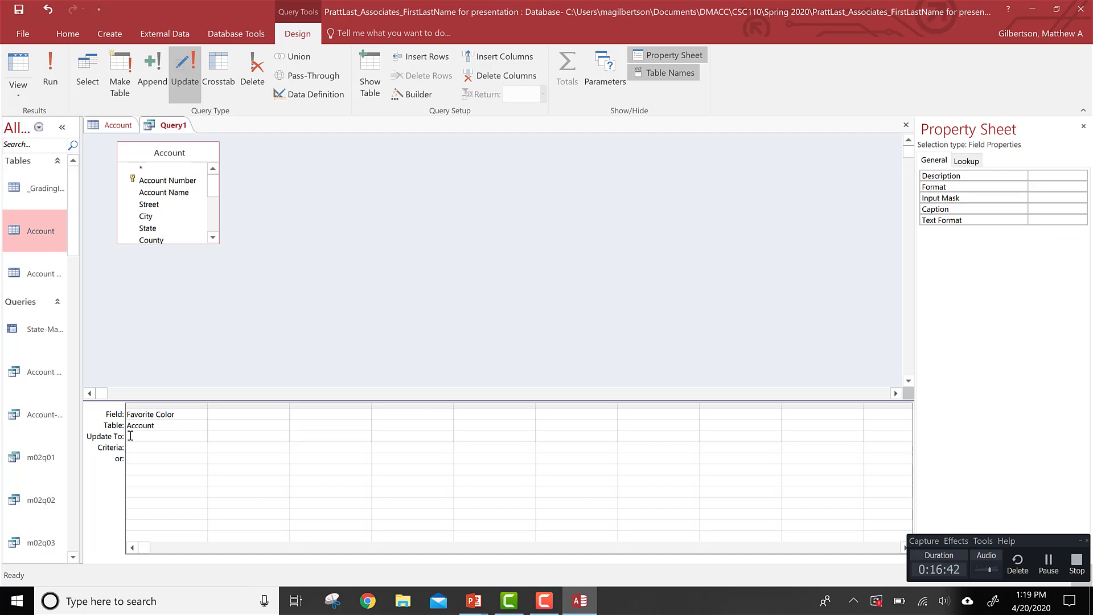
{"action": "type", "text": "green"}
{"action": "left_click", "coordinate": [65, 55]}
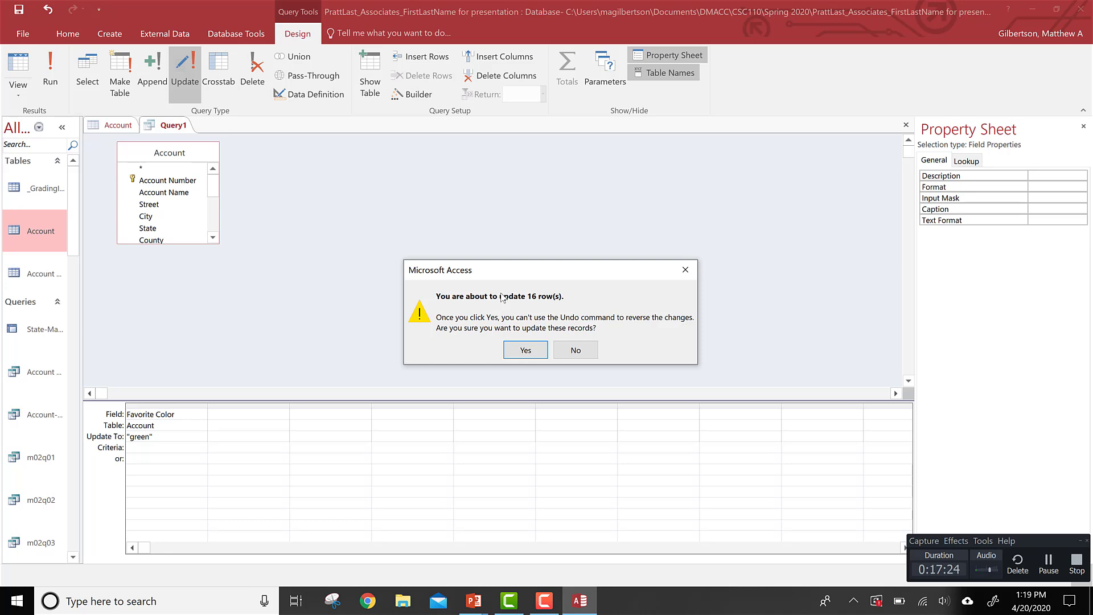
{"action": "left_click", "coordinate": [536, 351]}
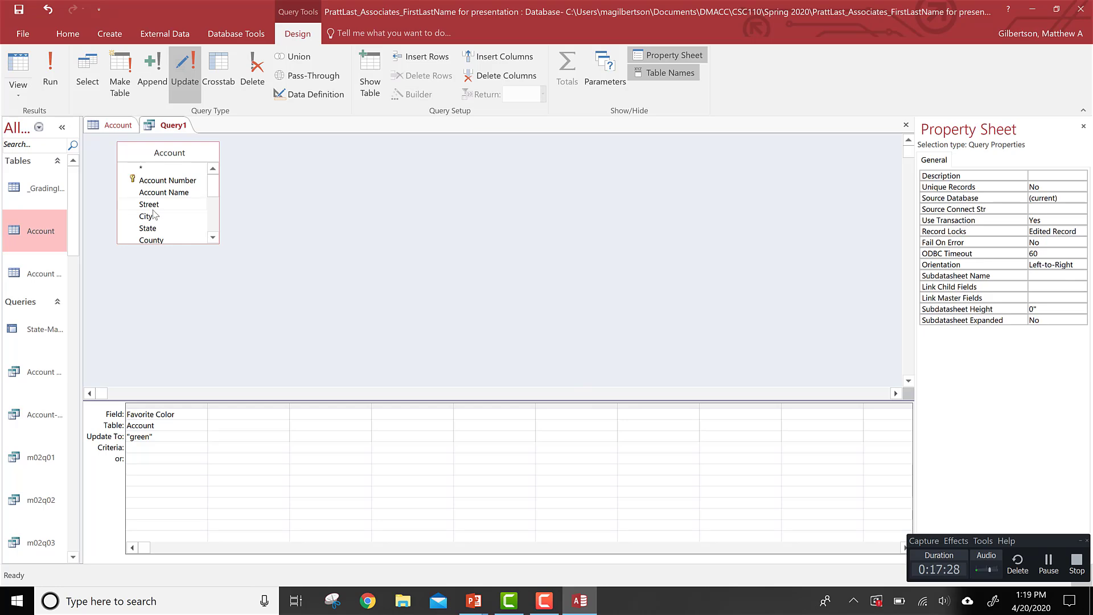
Return to the Account datasheet and examine the values in the Favorite Color column
{"action": "left_click", "coordinate": [111, 125]}
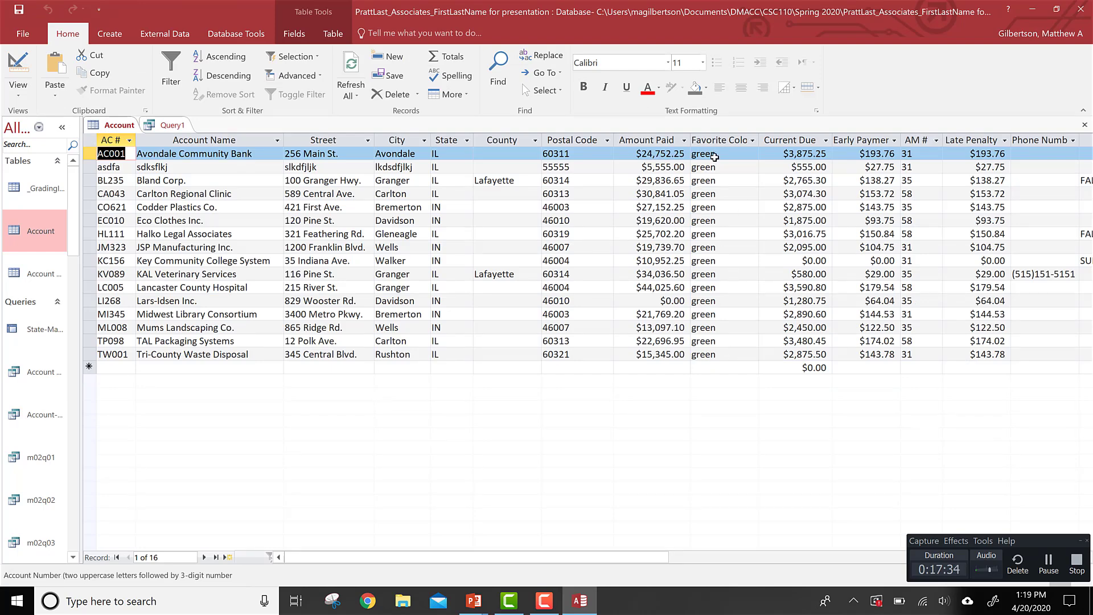
{"action": "left_click", "coordinate": [715, 156]}
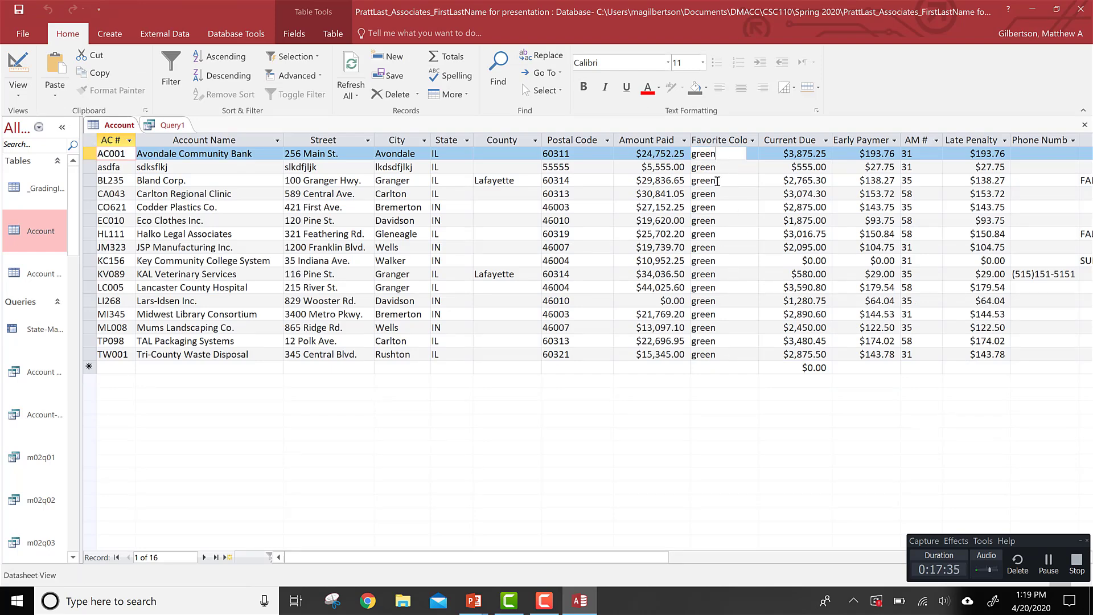
{"action": "left_click", "coordinate": [716, 140]}
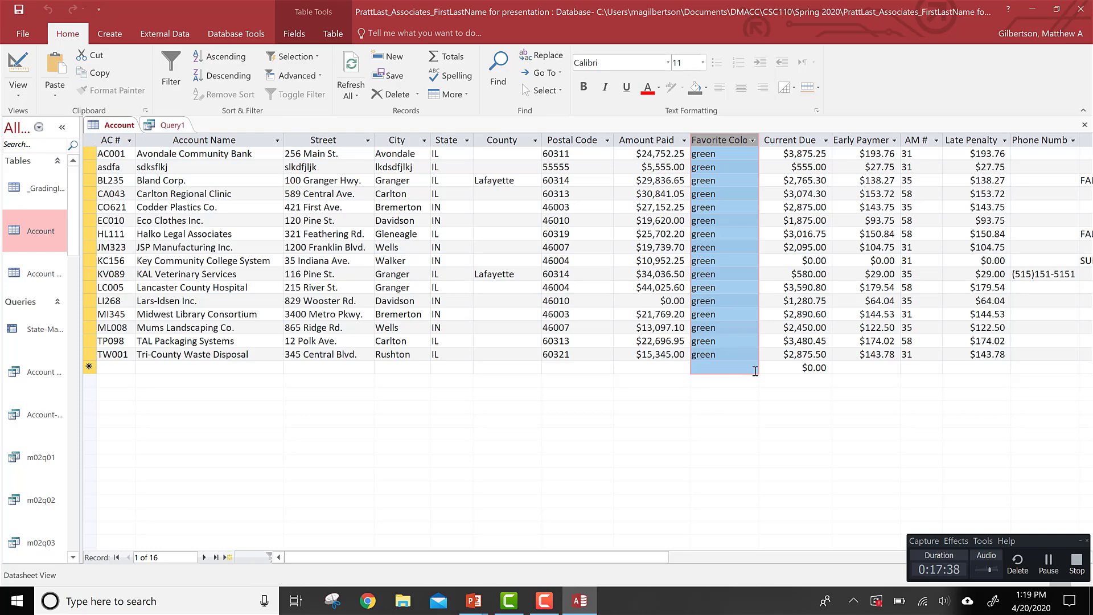